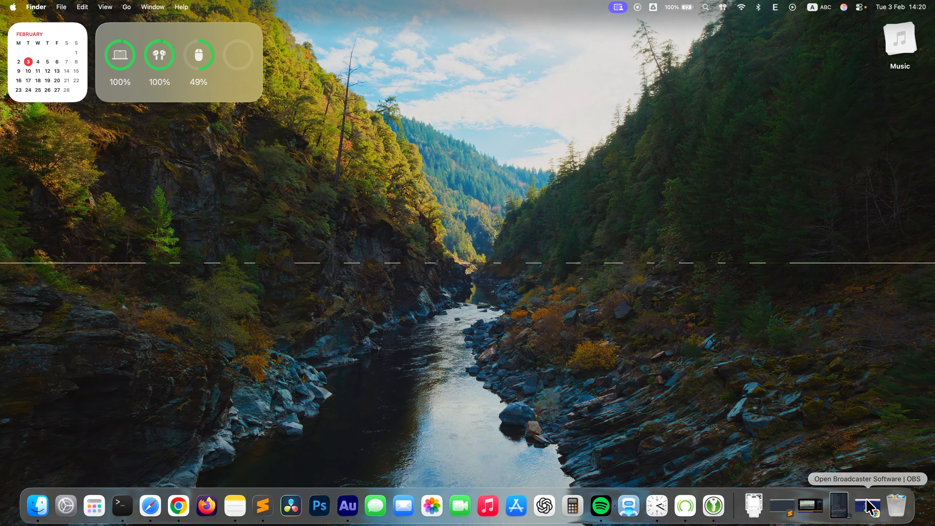
Step: Download the macOS arm64/Apple Silicon installer of OBS Studio from the obsproject.com download page
left_click(868, 503)
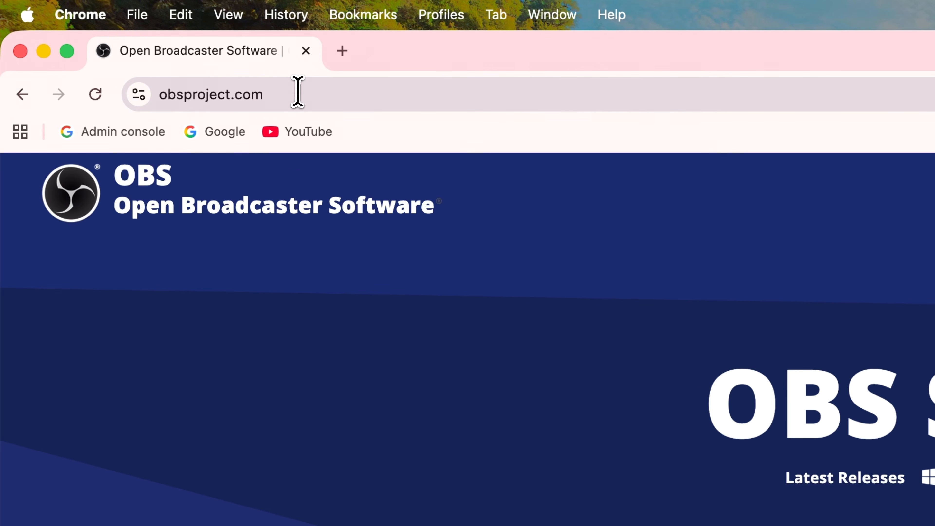
left_click(147, 44)
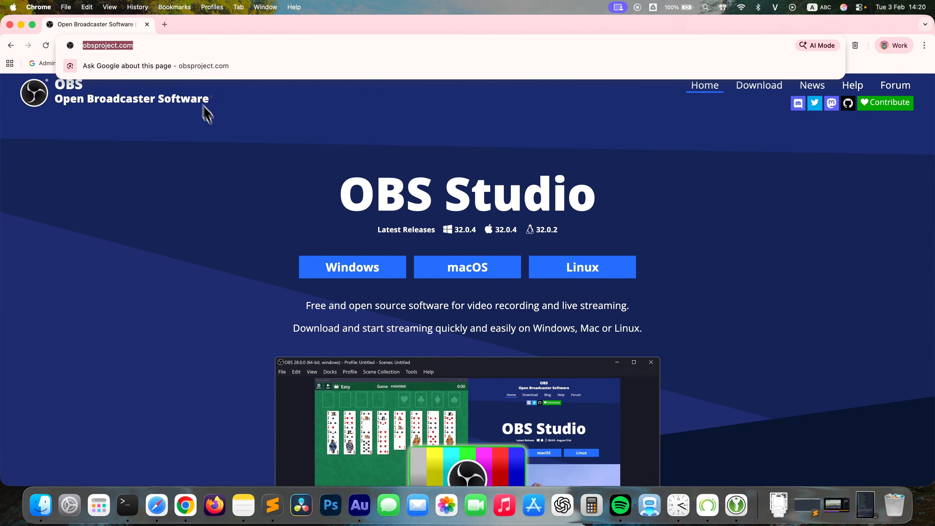
left_click(452, 271)
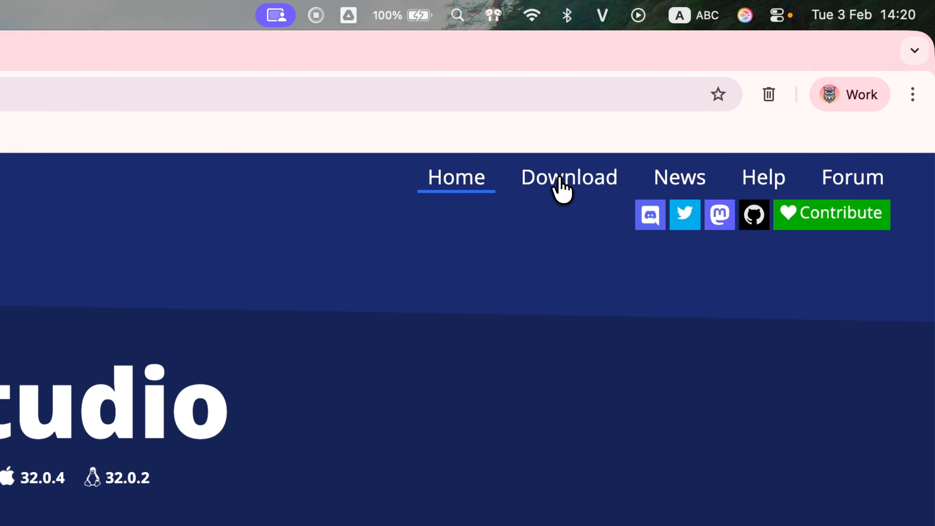
left_click(559, 178)
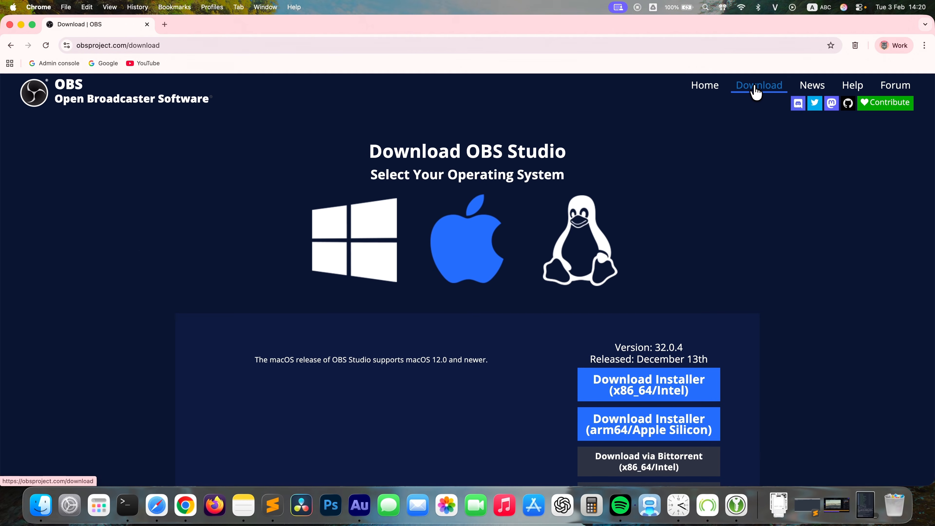
scroll(611, 200, "down", 6)
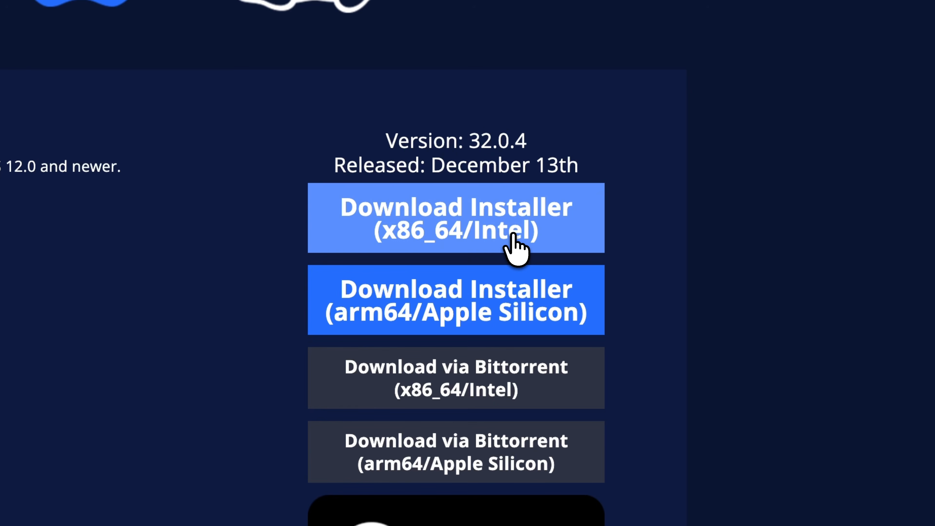
left_click(526, 313)
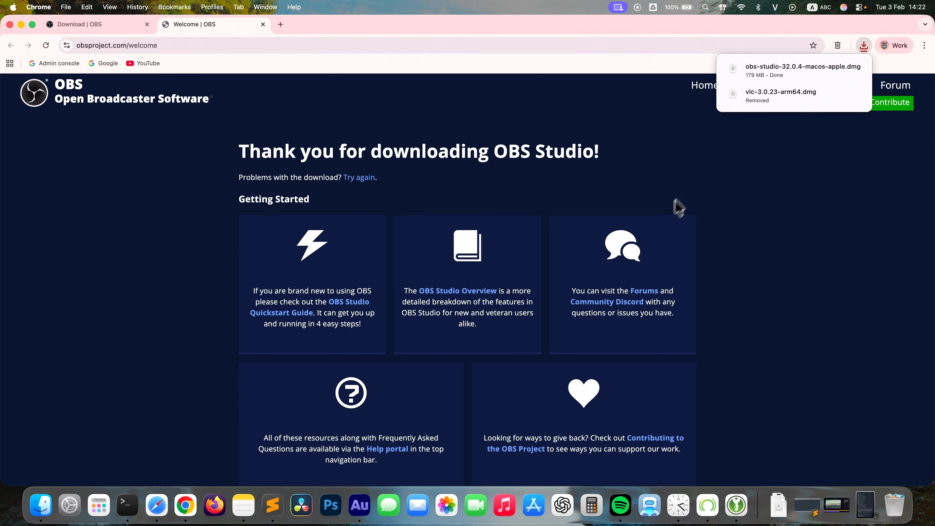
Step: Open the downloaded obs-studio-32.0.4-macos-apple.dmg from its folder and copy OBS.app into Applications
mouse_move(765, 71)
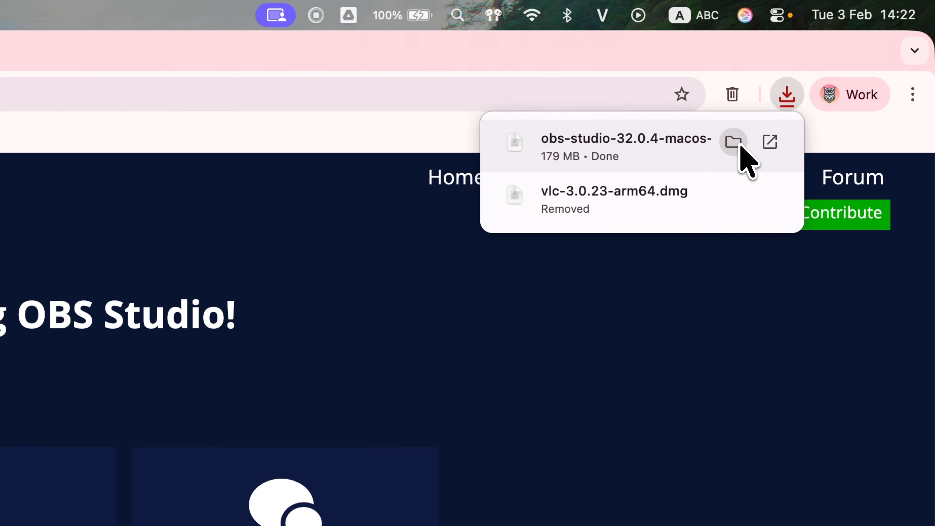
left_click(741, 151)
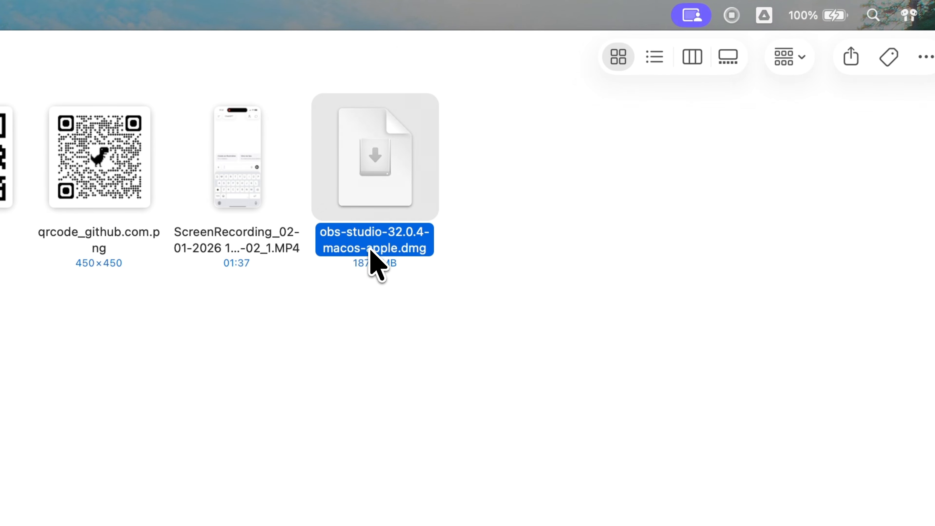
double_click(370, 251)
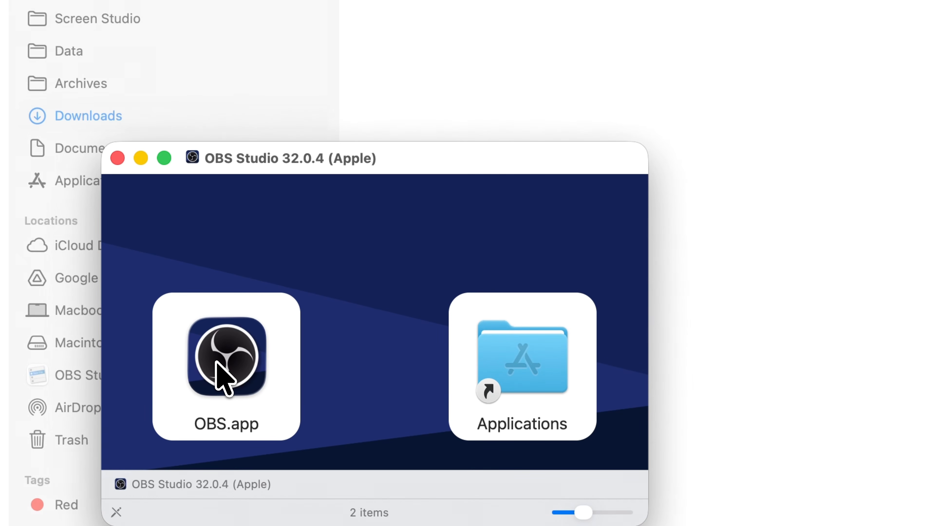
left_click_drag(216, 364, 508, 362)
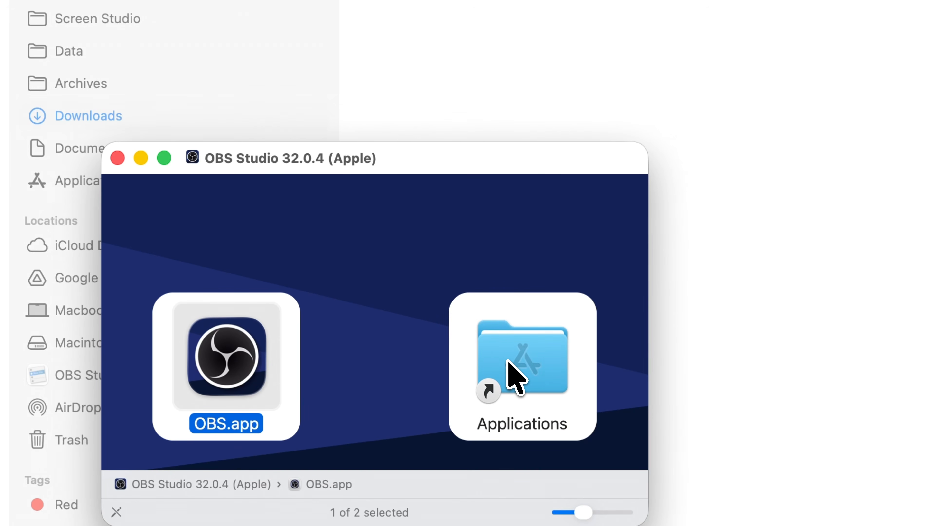
Step: Close the installer window and eject the OBS Studio 32.0.4 (Apple) disk image from the desktop
left_click(123, 164)
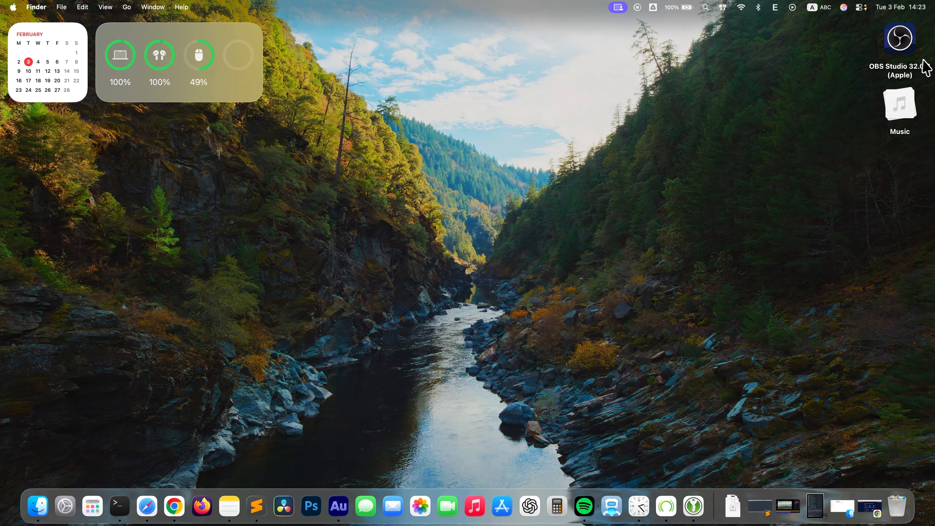
left_click(903, 67)
key("super+e")
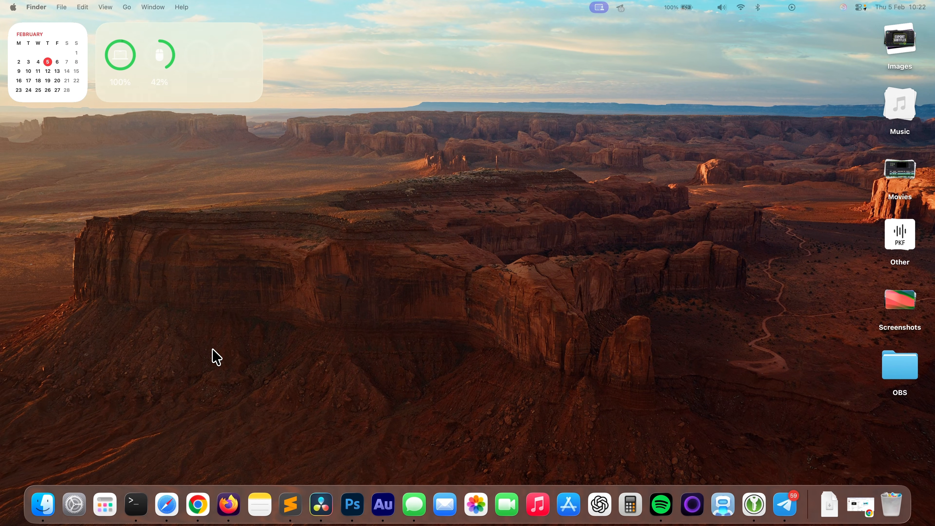
Step: Search the Mac's installed applications for obs.app and launch OBS
key("super+space")
key("super+1")
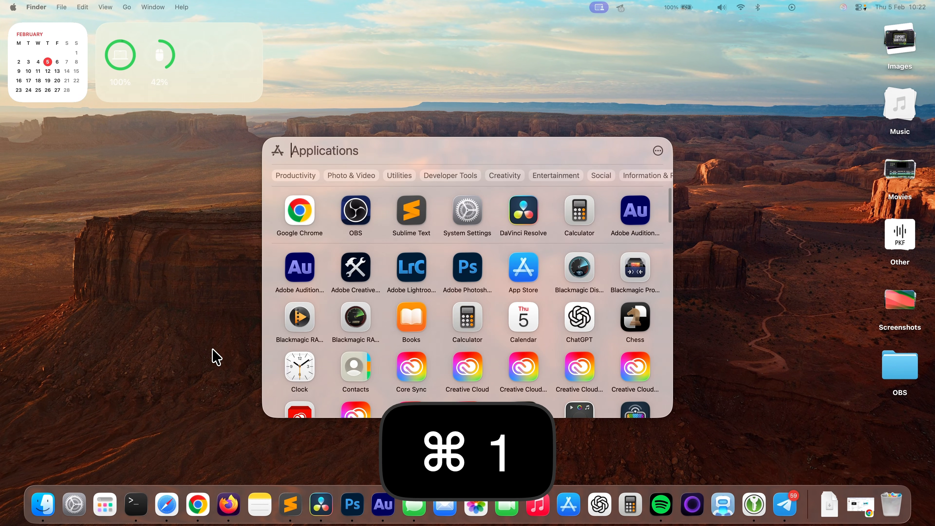
type("obs.app")
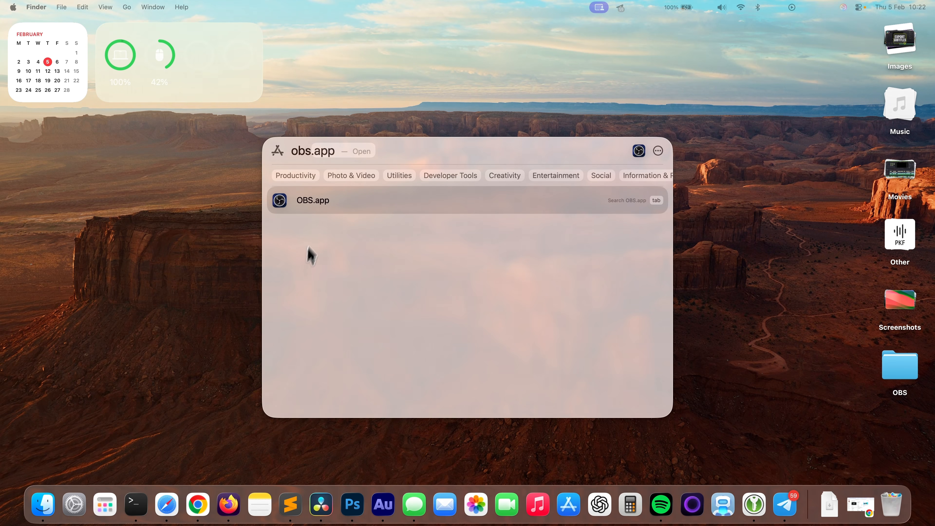
left_click(318, 202)
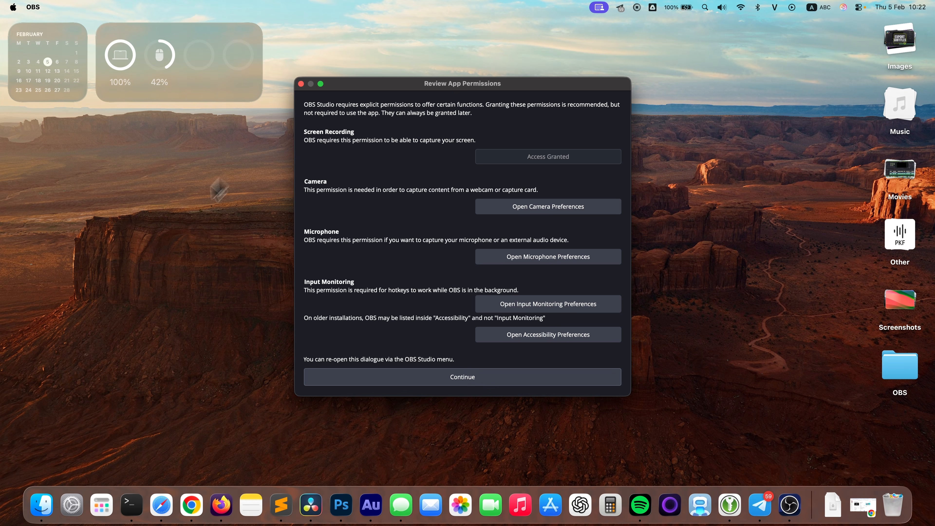
Step: Enable Accessibility access for OBS.app in the Privacy & Security section of System Settings, authorizing the change with the account password
left_click(66, 503)
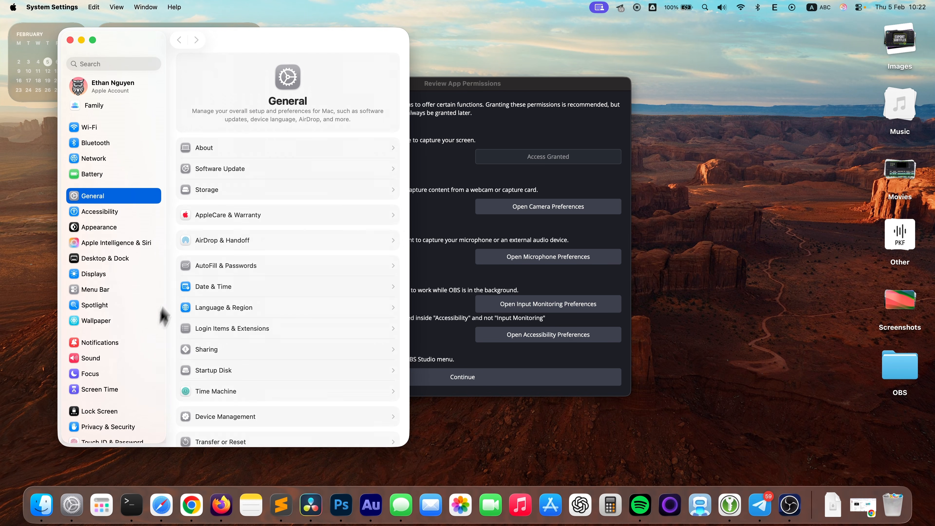
scroll(121, 267, "down", 10)
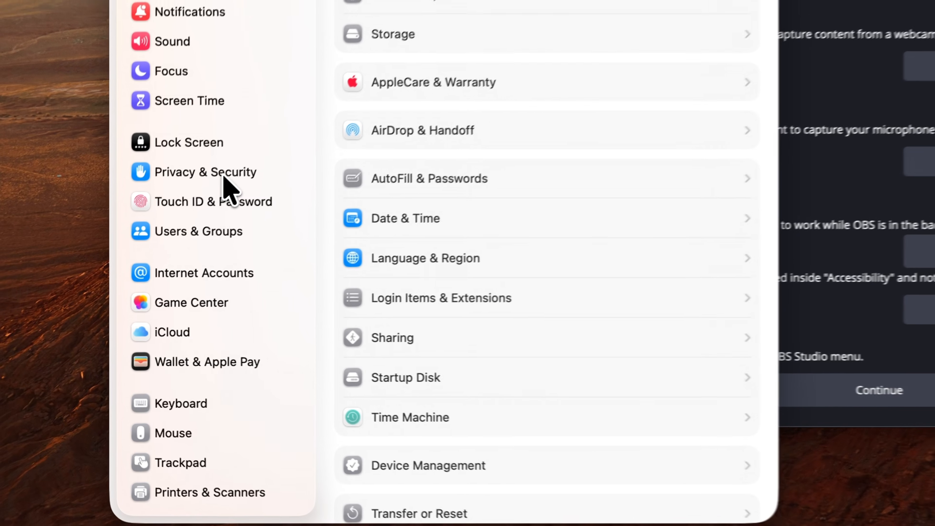
left_click(204, 172)
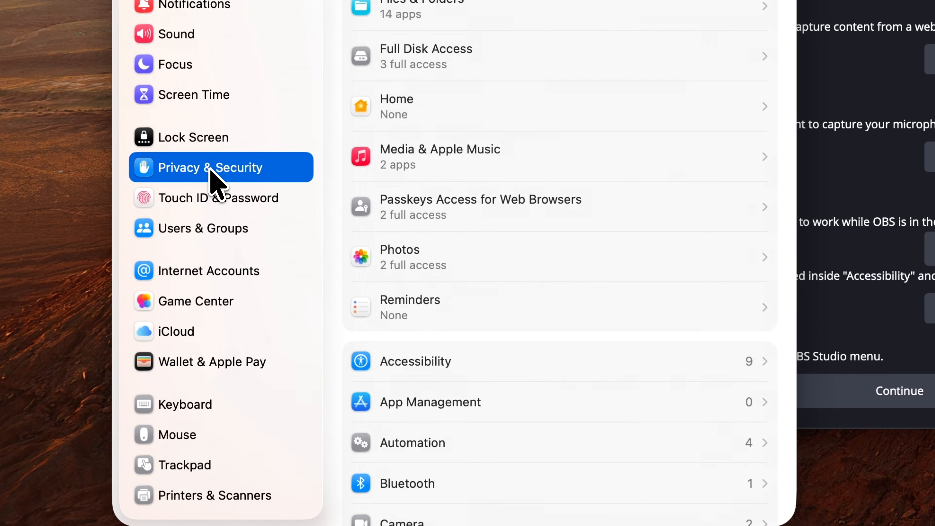
left_click(462, 364)
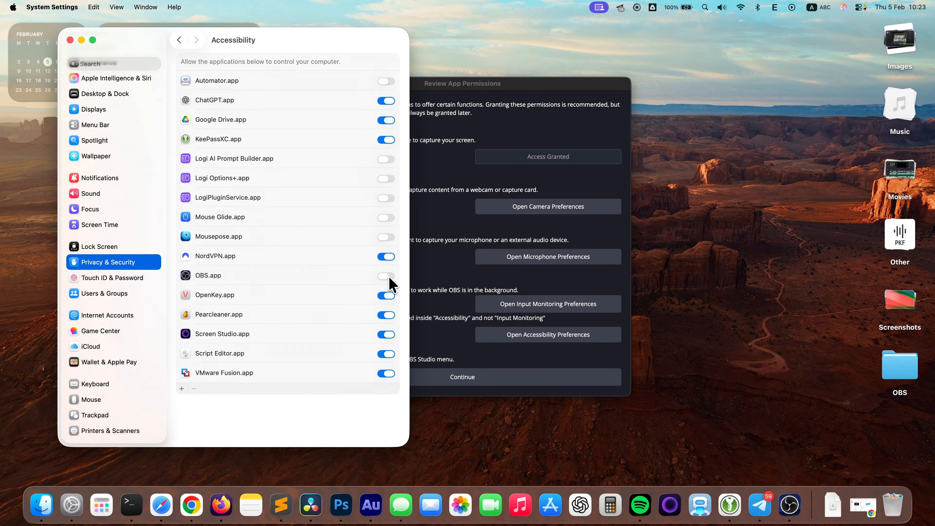
left_click(389, 279)
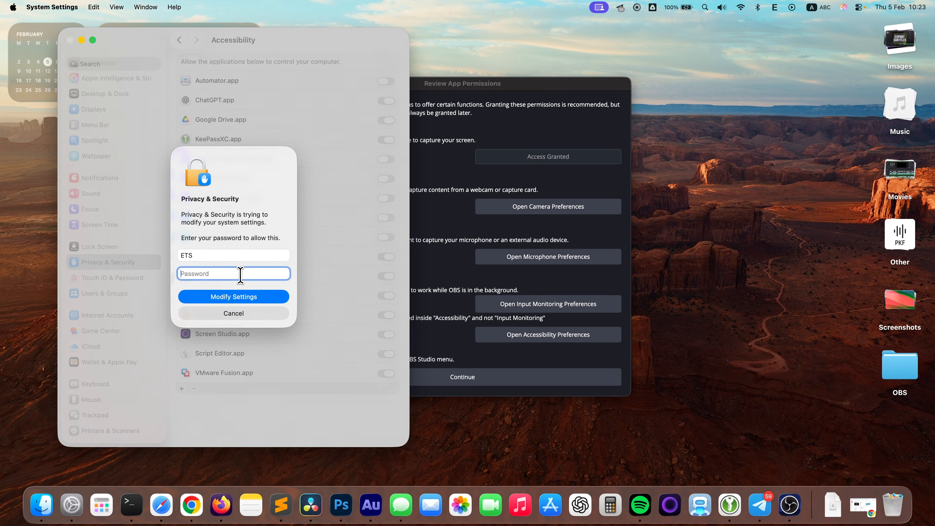
left_click(241, 298)
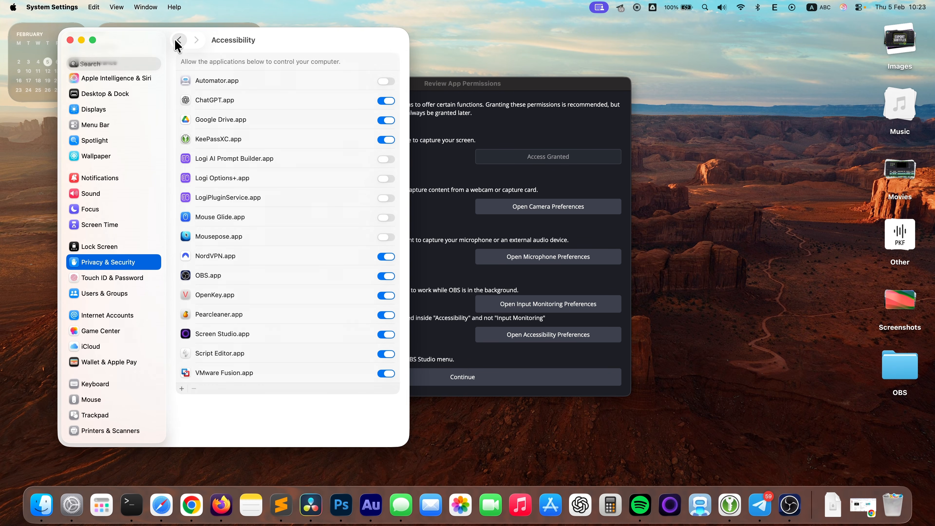
Step: Enable Camera access for OBS.app in Privacy & Security and choose to quit and reopen OBS
left_click(179, 40)
scroll(220, 288, "down", 5)
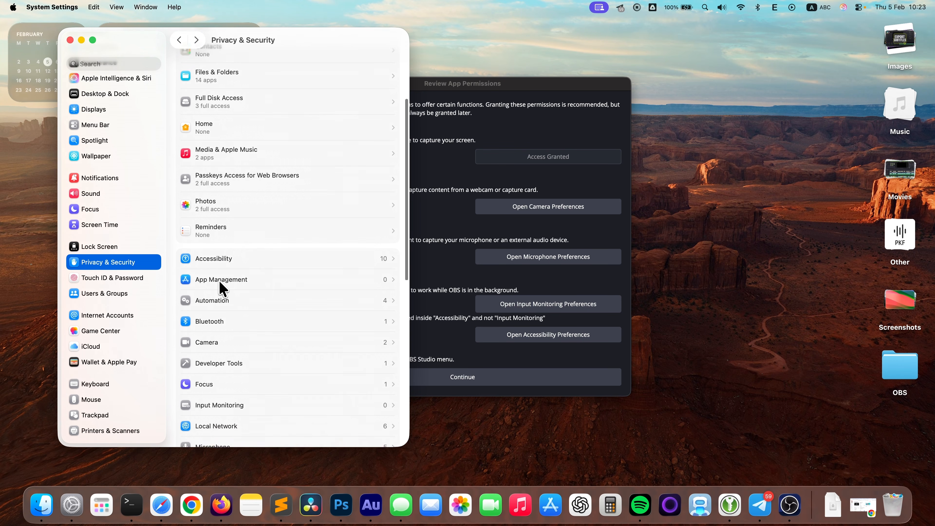
left_click(216, 289)
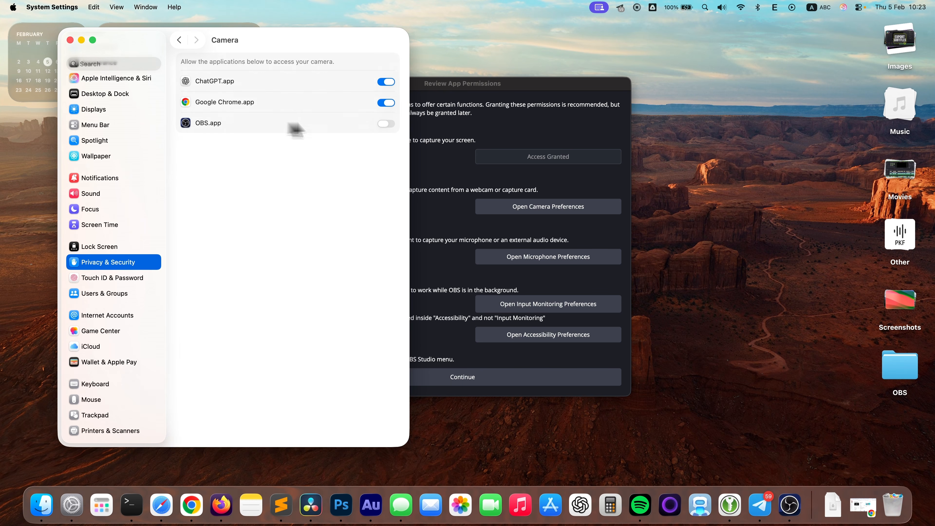
left_click(386, 124)
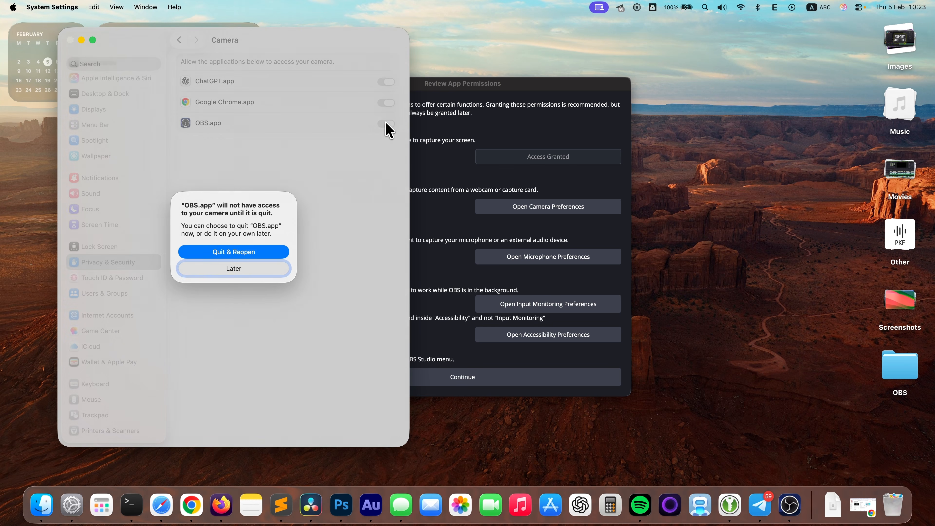
left_click(246, 252)
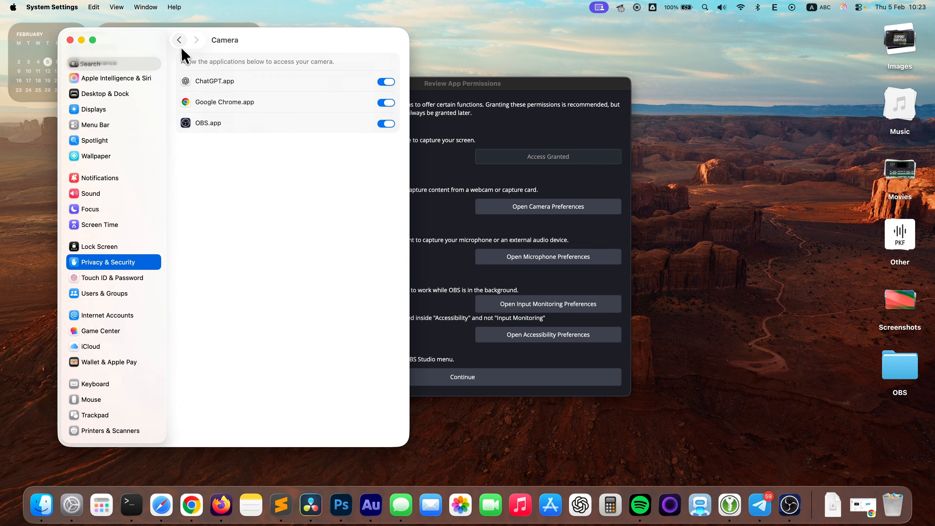
Step: Enable Microphone access for OBS.app in Privacy & Security and choose to quit and reopen OBS
left_click(179, 40)
scroll(233, 277, "down", 3)
left_click(227, 329)
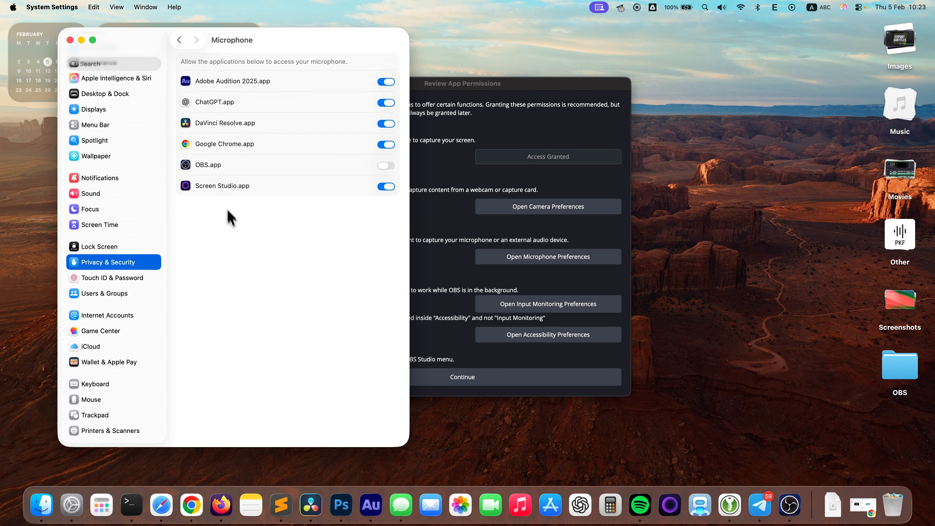
left_click(385, 166)
left_click(257, 258)
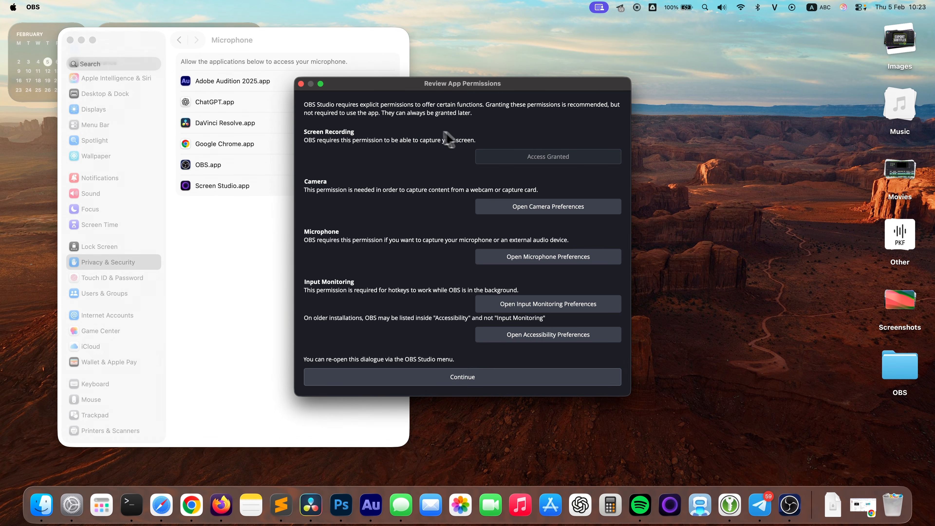
Step: Continue past the OBS permissions review, minimize System Settings, and cancel the Auto-Configuration Wizard
left_click(465, 377)
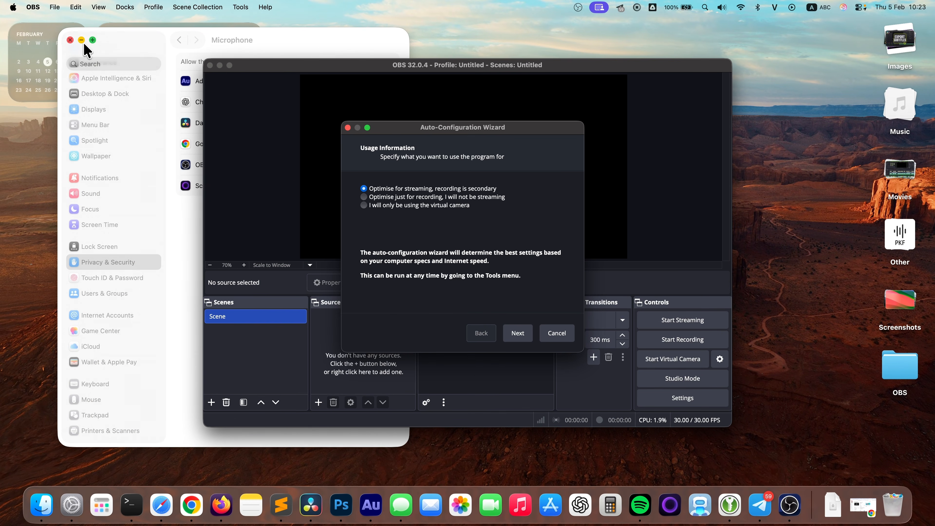
left_click(82, 40)
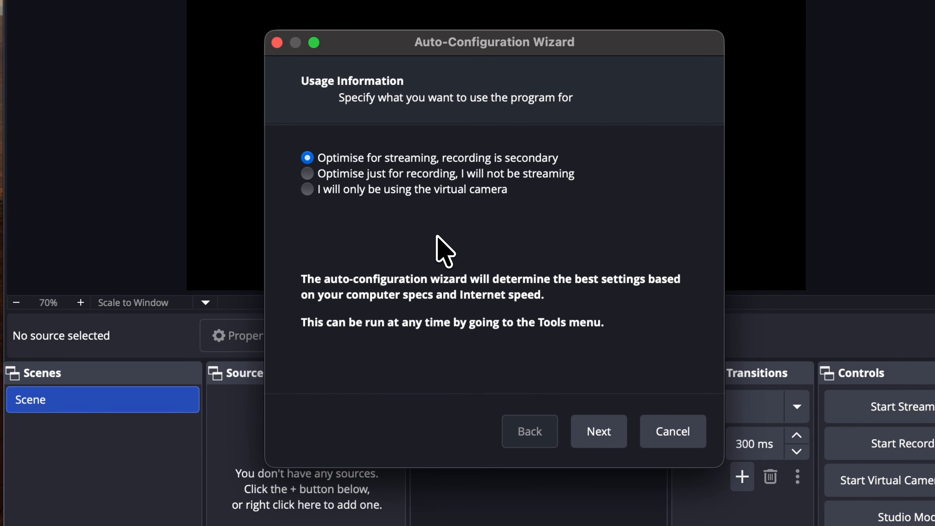
left_click(682, 430)
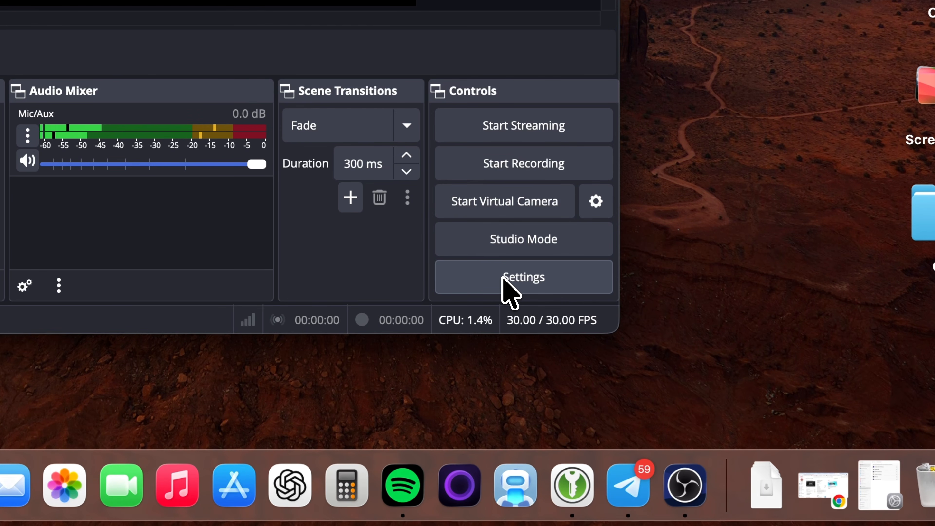
Step: Open the OBS settings and set the General language to English
left_click(503, 277)
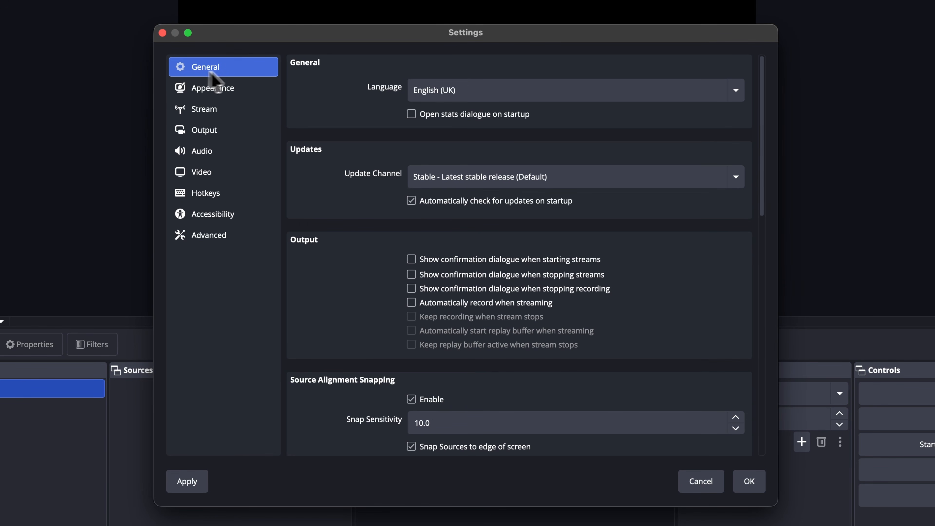
left_click(446, 92)
scroll(468, 97, "up", 4)
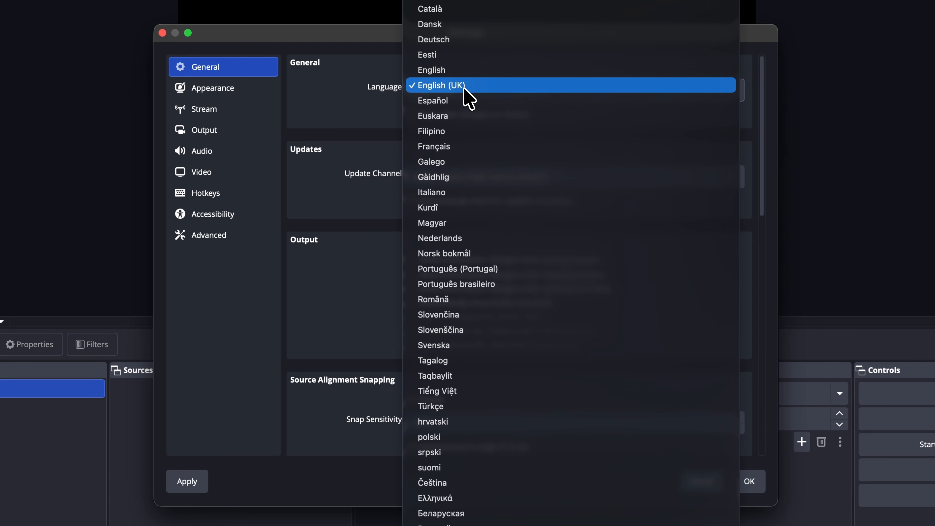
left_click(465, 70)
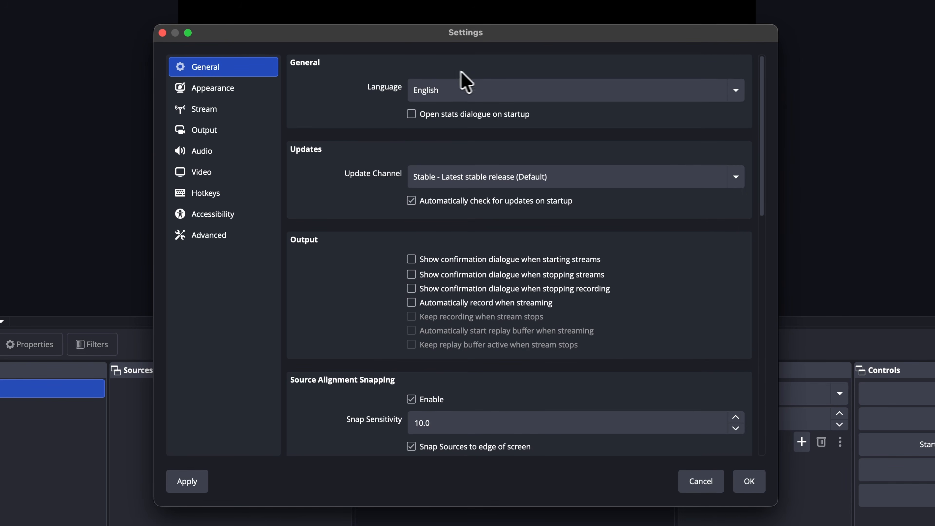
Step: Review the Appearance settings and the streaming services available in the Stream settings
left_click(230, 89)
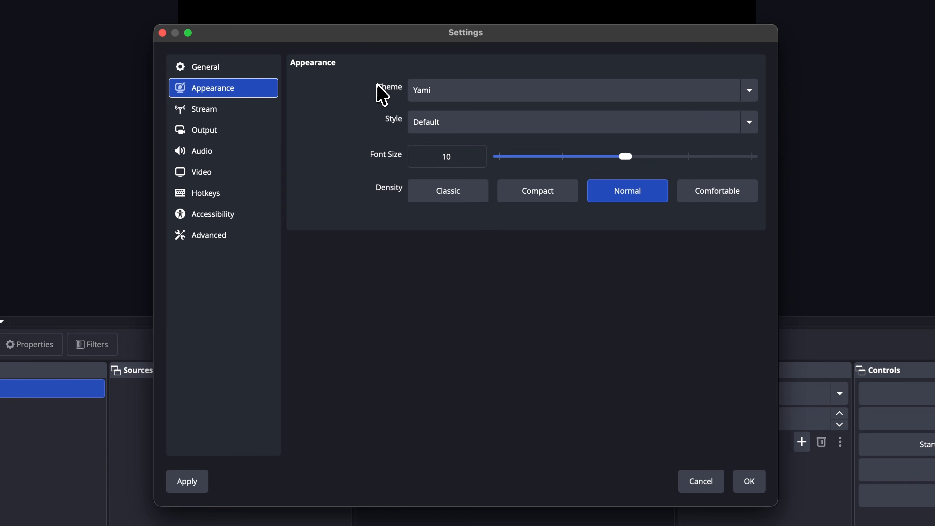
left_click(213, 112)
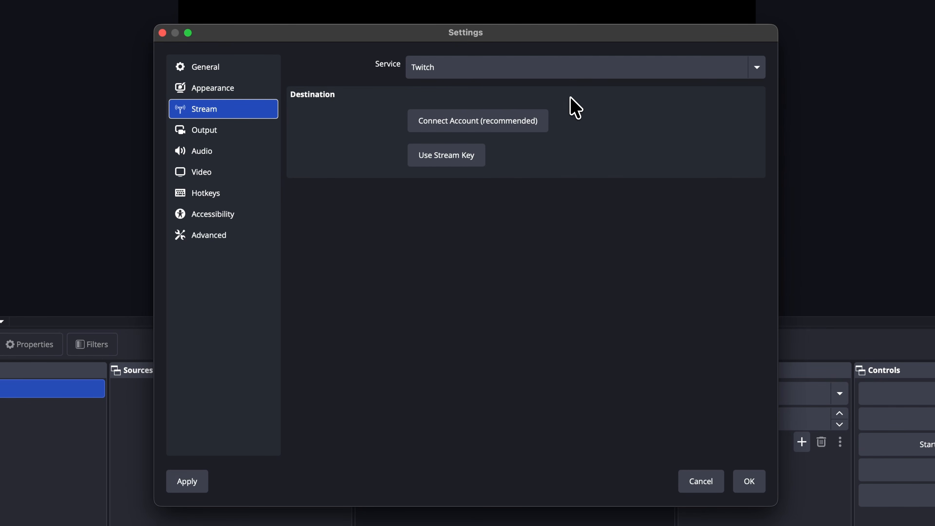
left_click(592, 68)
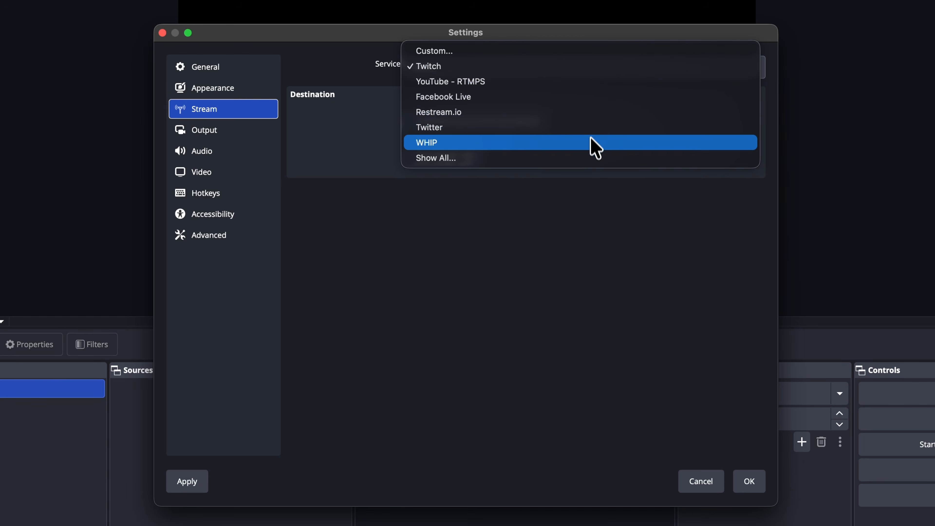
left_click(359, 120)
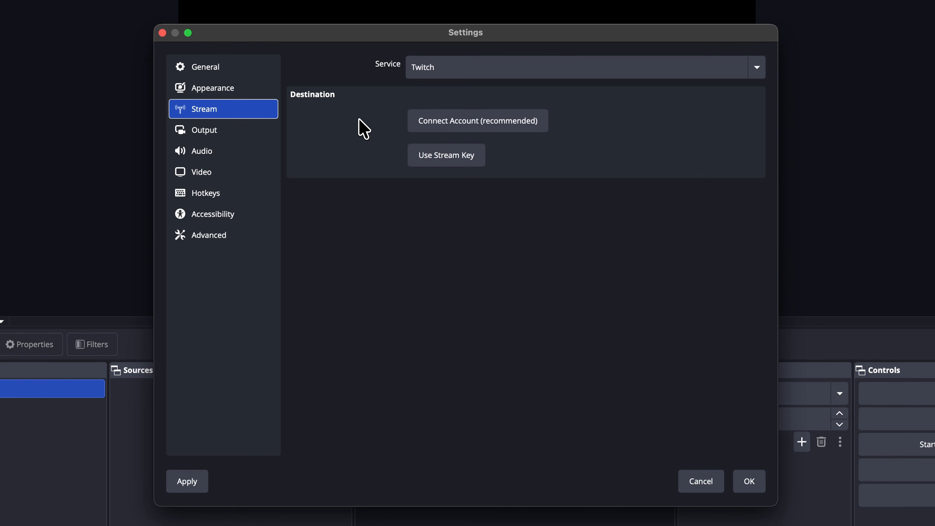
Step: Set the Output Mode to Advanced in the Output settings
left_click(222, 136)
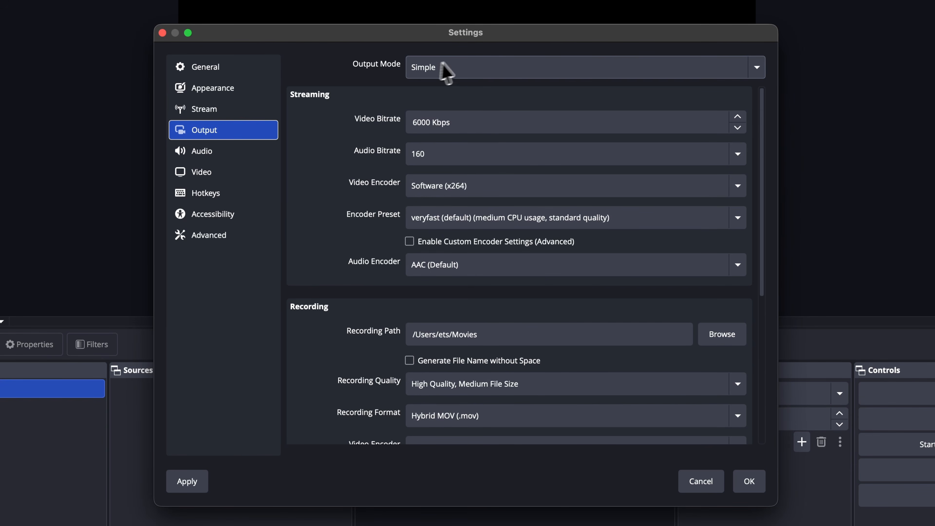
left_click(461, 68)
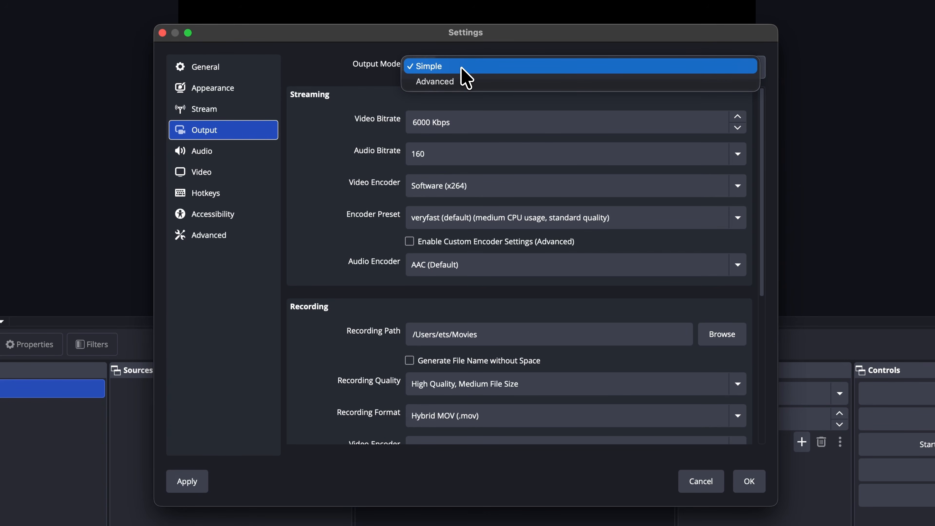
left_click(464, 86)
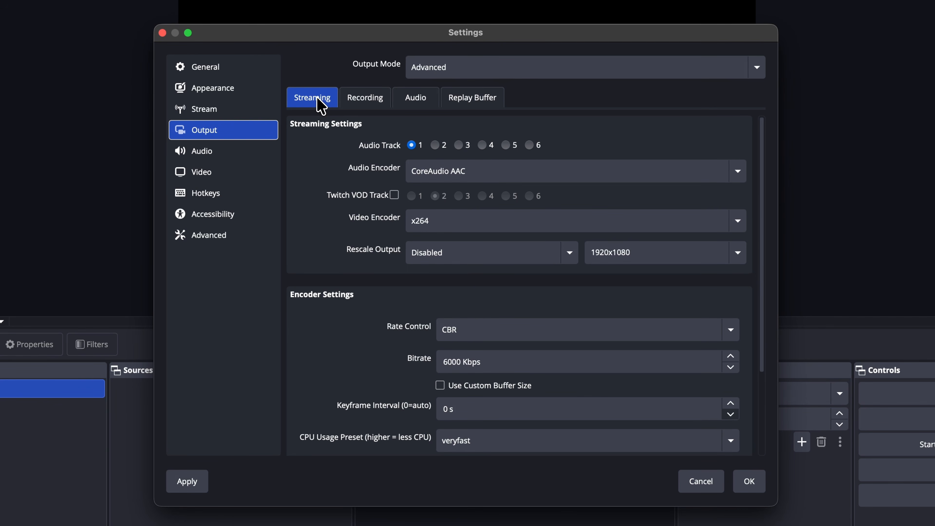
Step: Set the Type to Standard in the Recording output settings and check the Recording Path
left_click(370, 100)
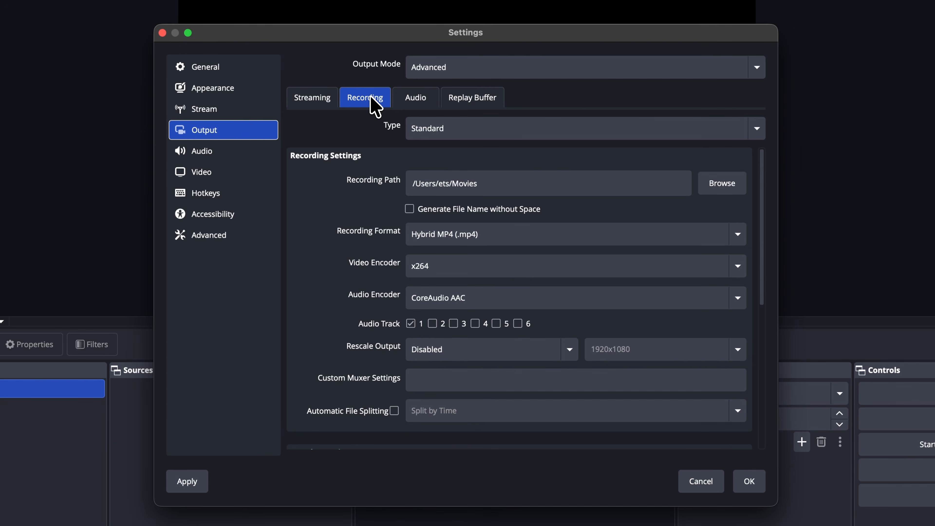
left_click(441, 133)
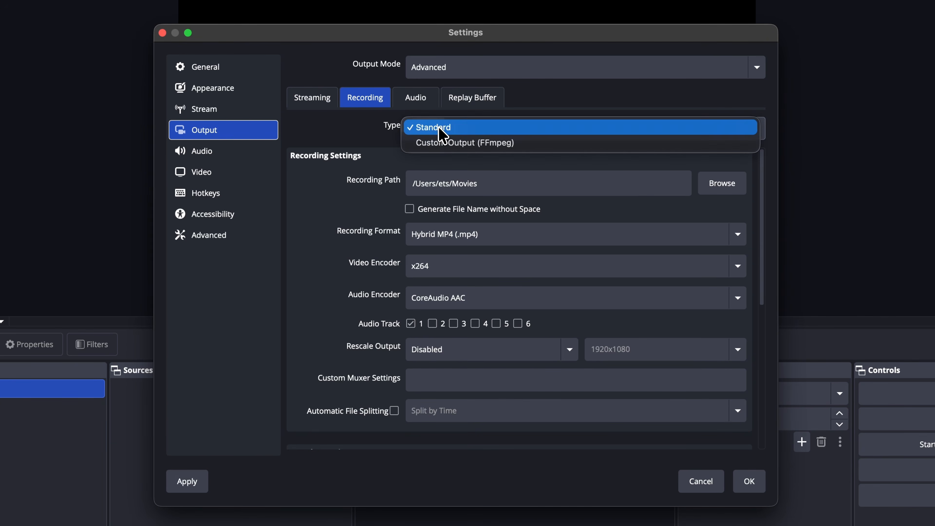
left_click(420, 132)
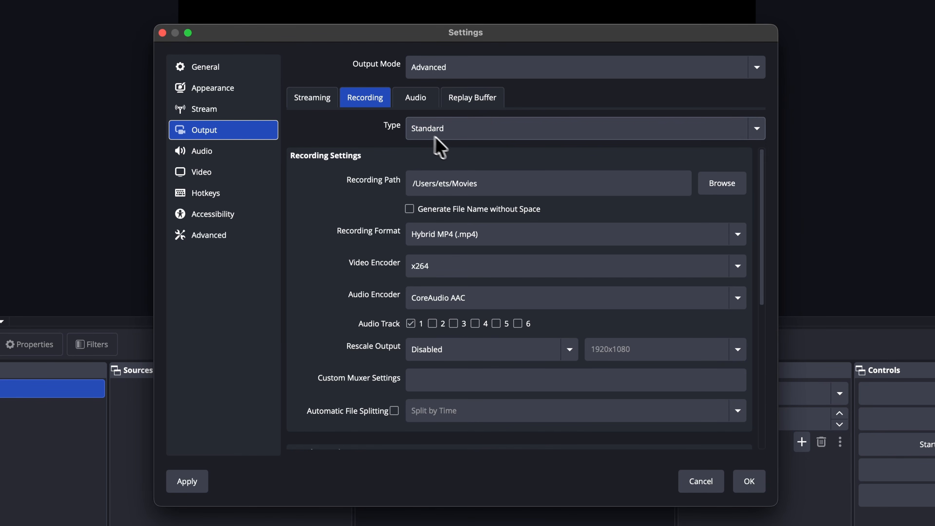
left_click_drag(495, 184, 398, 185)
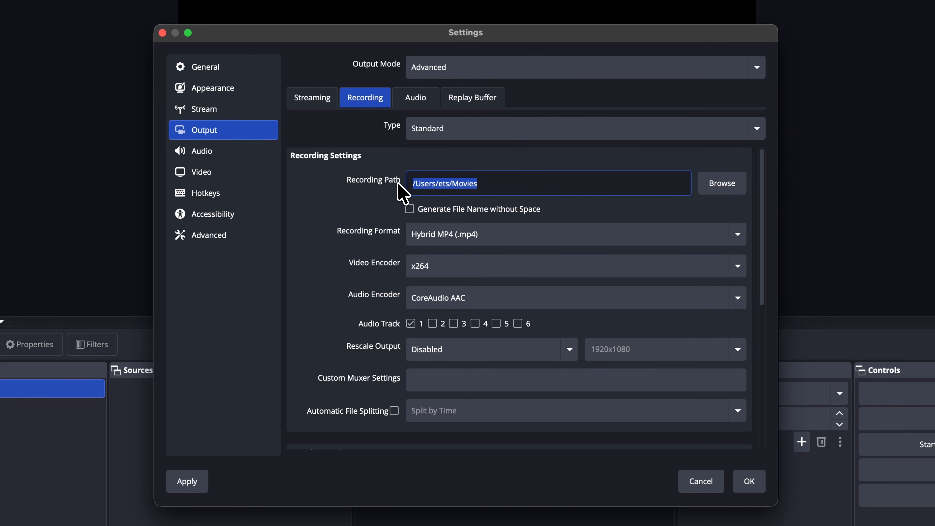
left_click(398, 182)
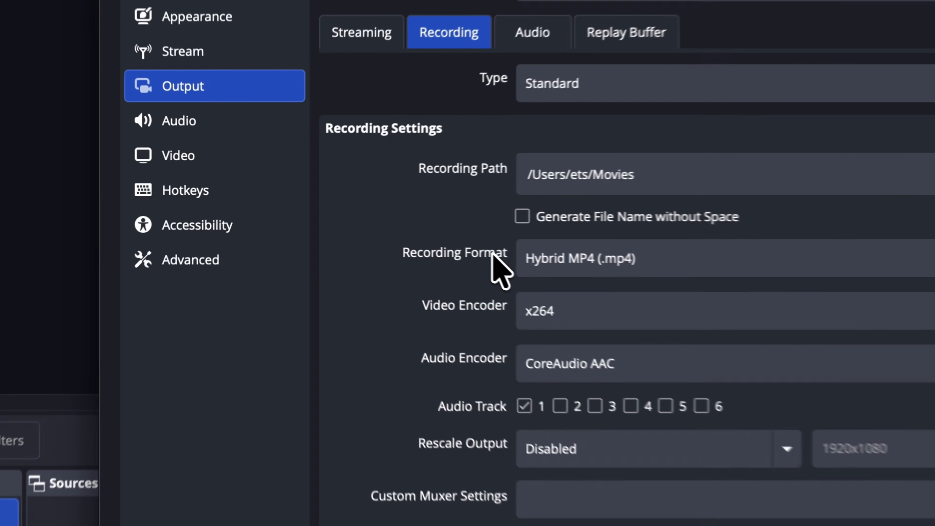
Step: Set the Recording Format to Hybrid MP4 (.mp4) and the recording's Video Encoder to x264
left_click(486, 235)
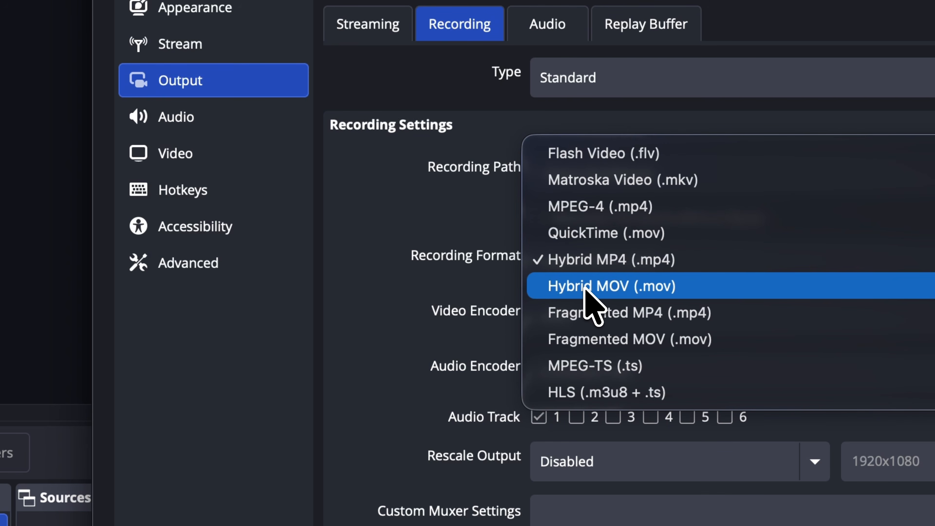
left_click(589, 261)
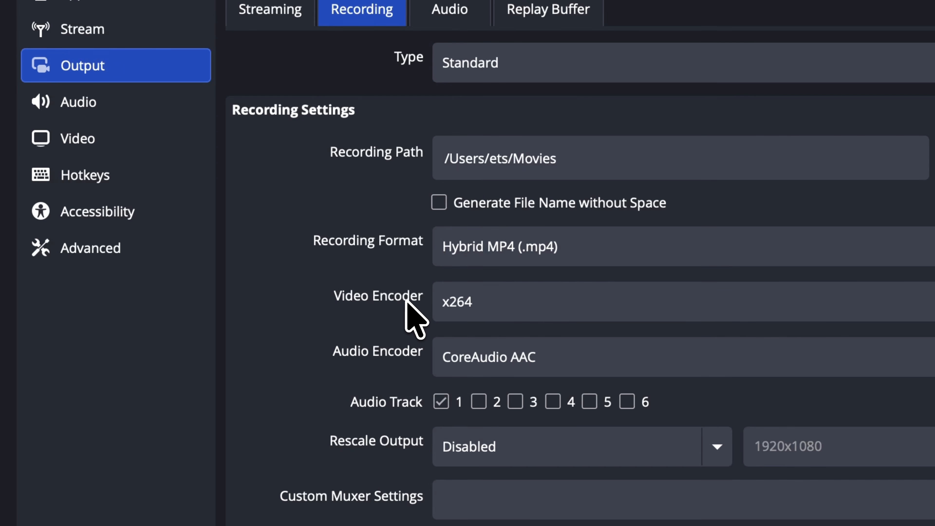
left_click(565, 303)
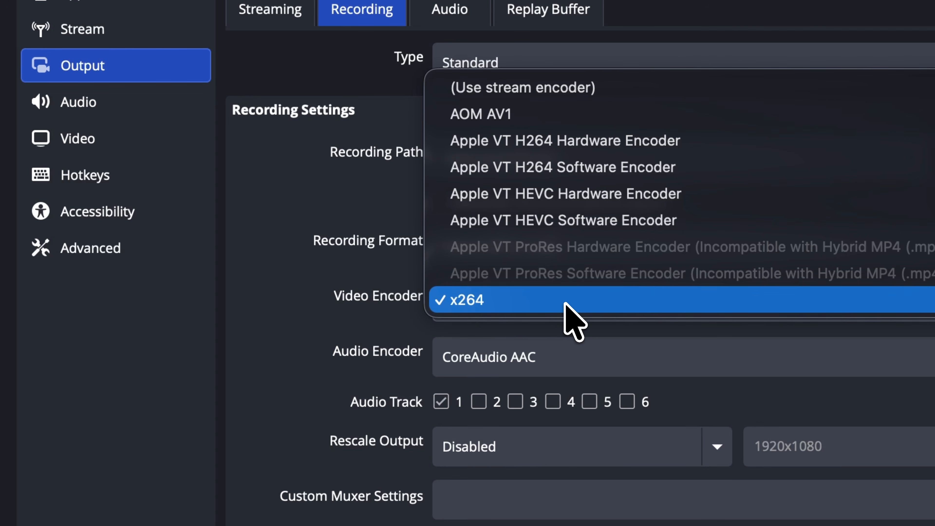
left_click(478, 302)
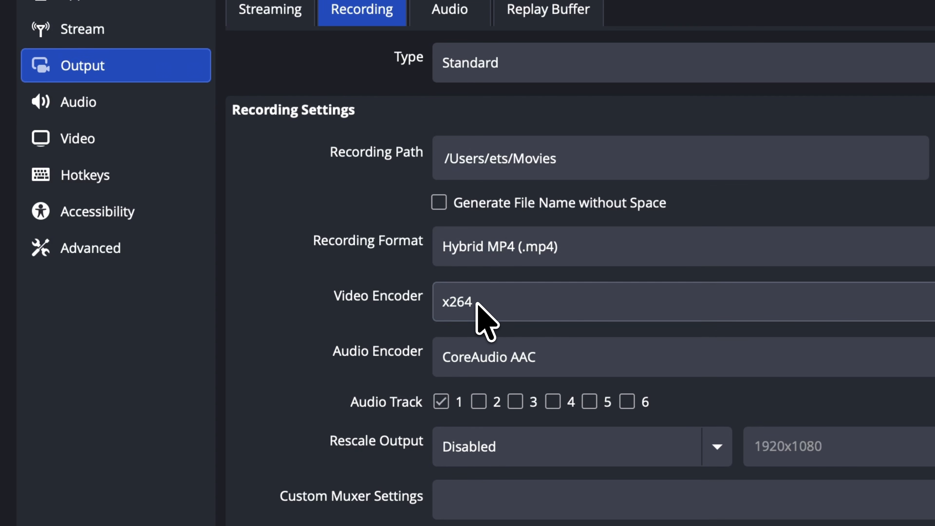
Step: Set the recording bitrate to 12000 Kbps in the Encoder Settings
scroll(686, 288, "down", 10)
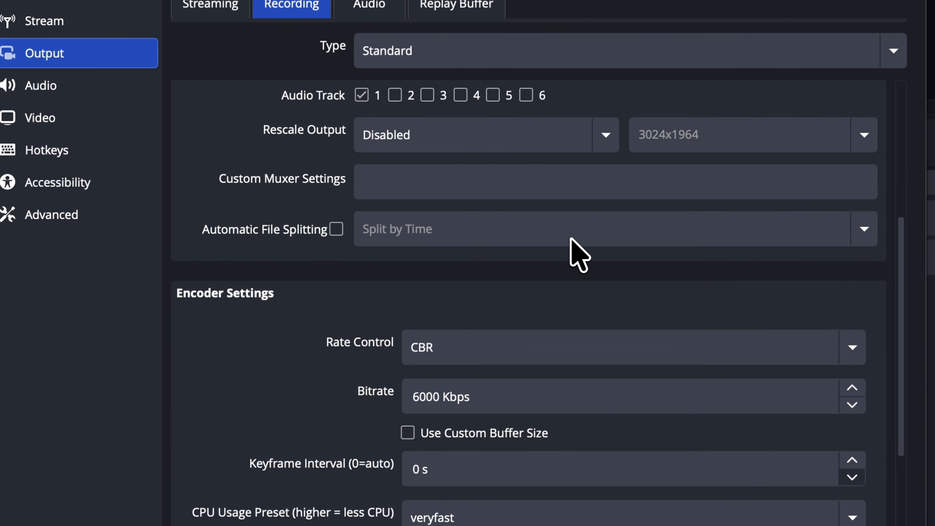
scroll(576, 254, "down", 3)
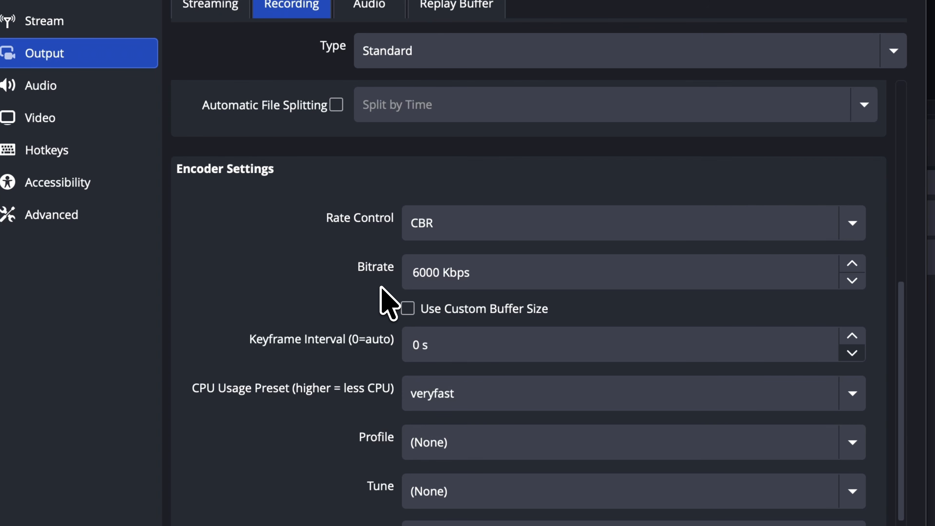
left_click_drag(495, 271, 376, 271)
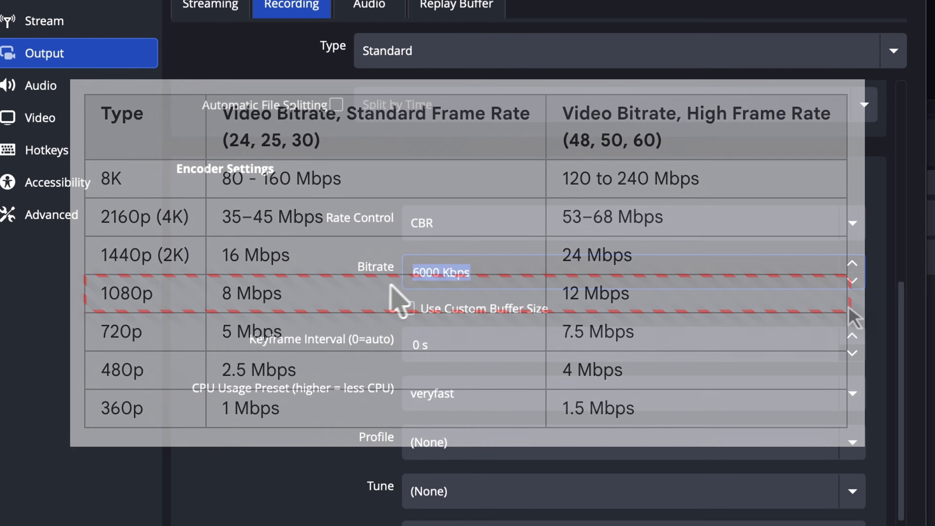
left_click(424, 278)
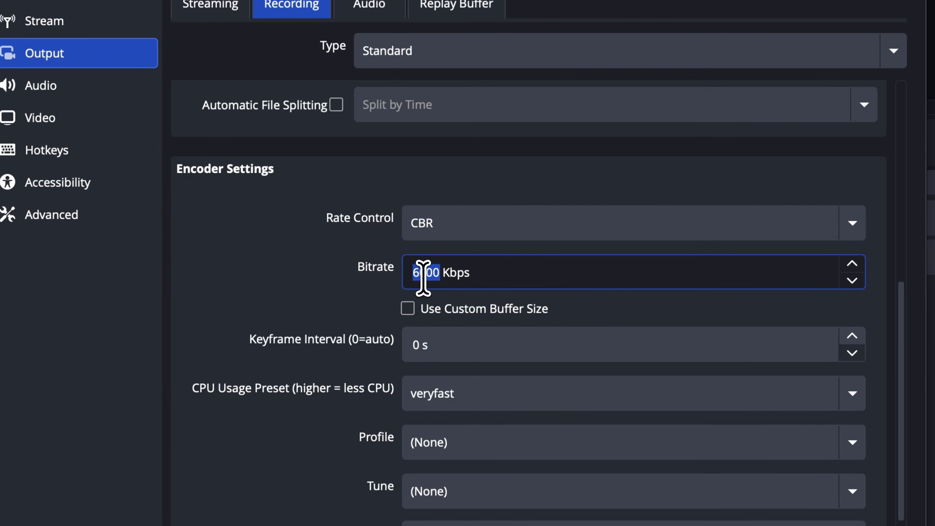
double_click(424, 278)
type("12000")
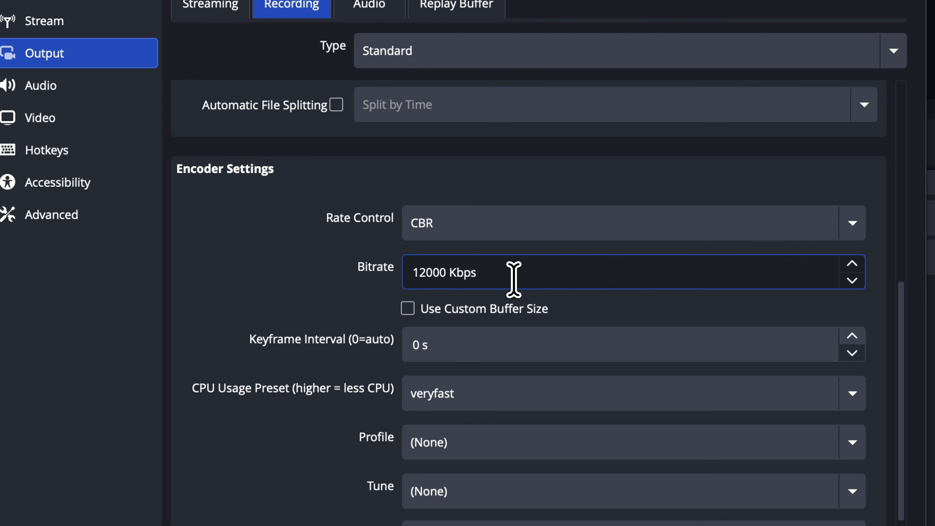
left_click(514, 279)
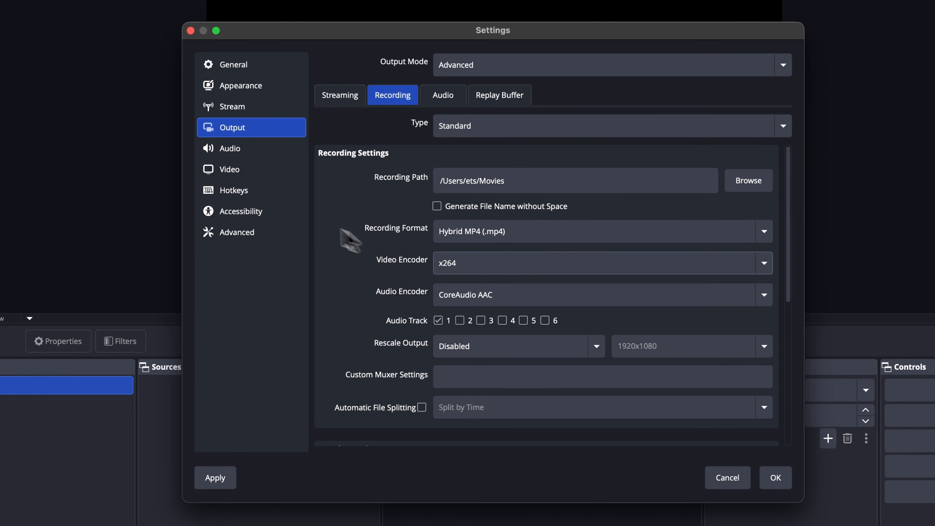
Step: Set Channels to Stereo in the Audio settings and review the available Mic/Auxiliary Audio devices
left_click(234, 151)
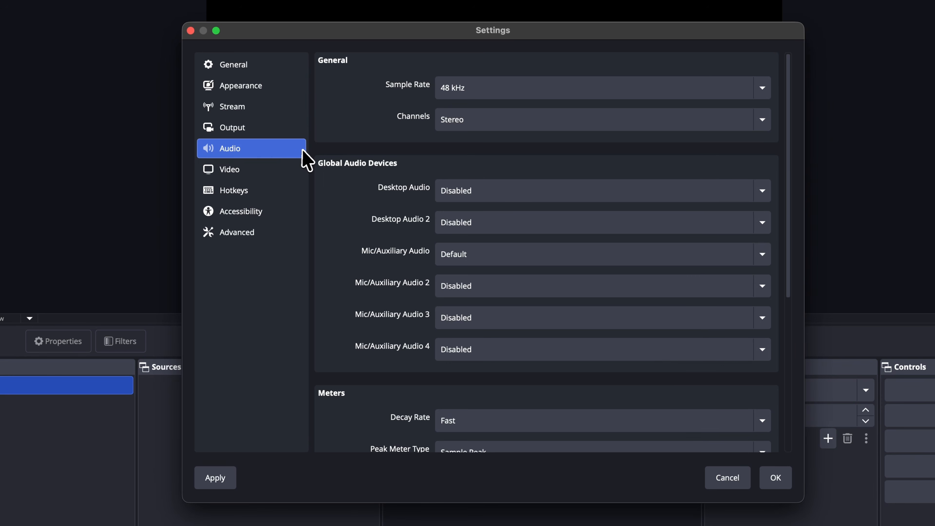
left_click(492, 122)
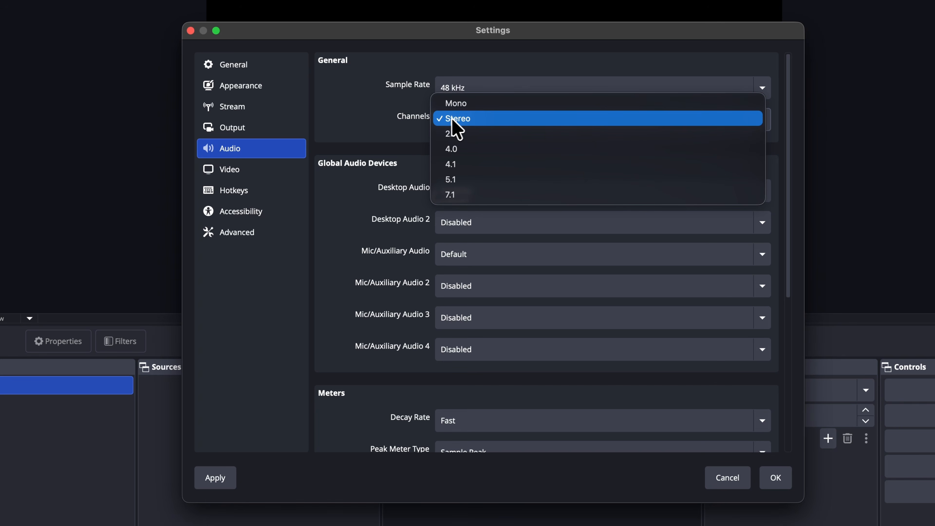
left_click(476, 125)
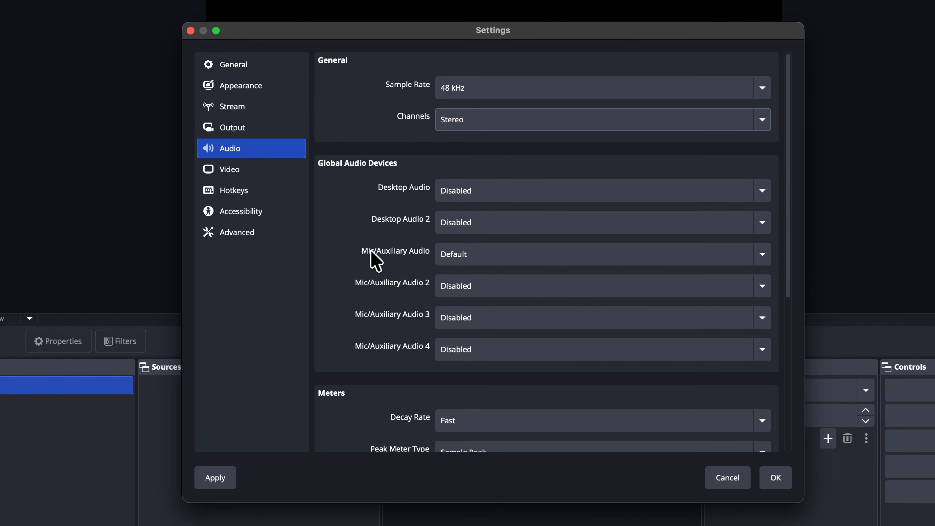
left_click(642, 257)
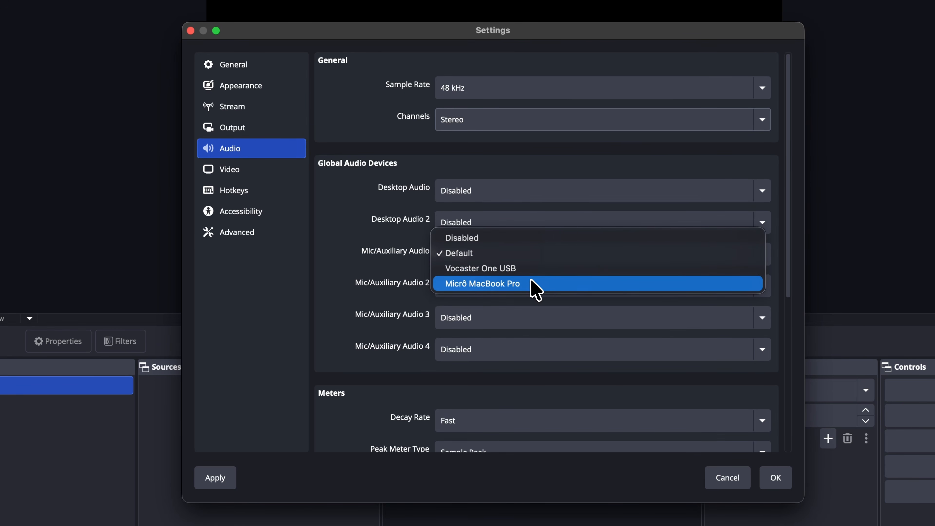
left_click(391, 261)
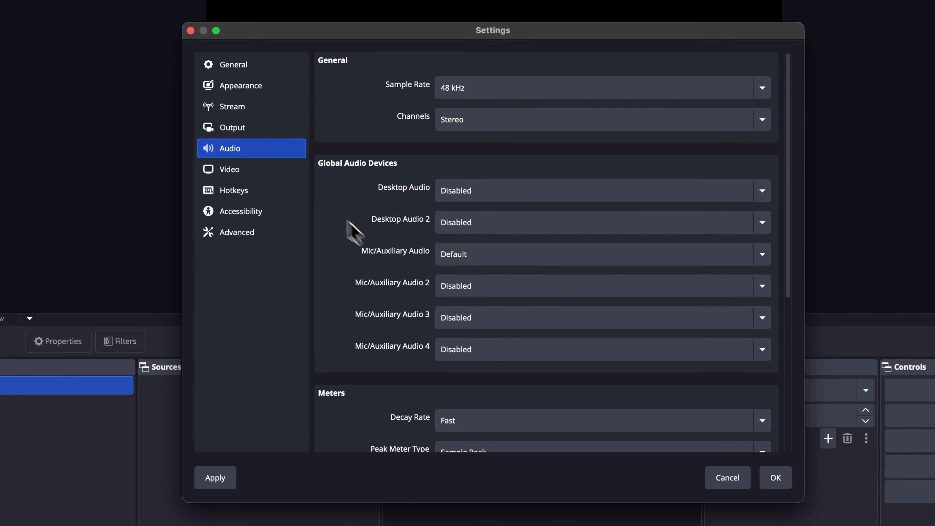
Step: Set the Base (Canvas) Resolution to 3840x2160 in the Video settings and compare it with the Output (Scaled) Resolution
left_click(262, 181)
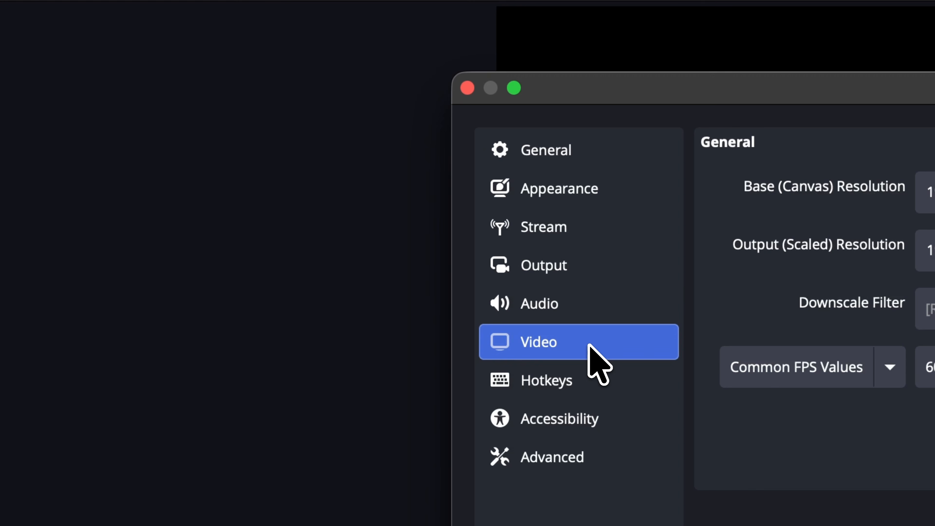
left_click(576, 271)
left_click(578, 356)
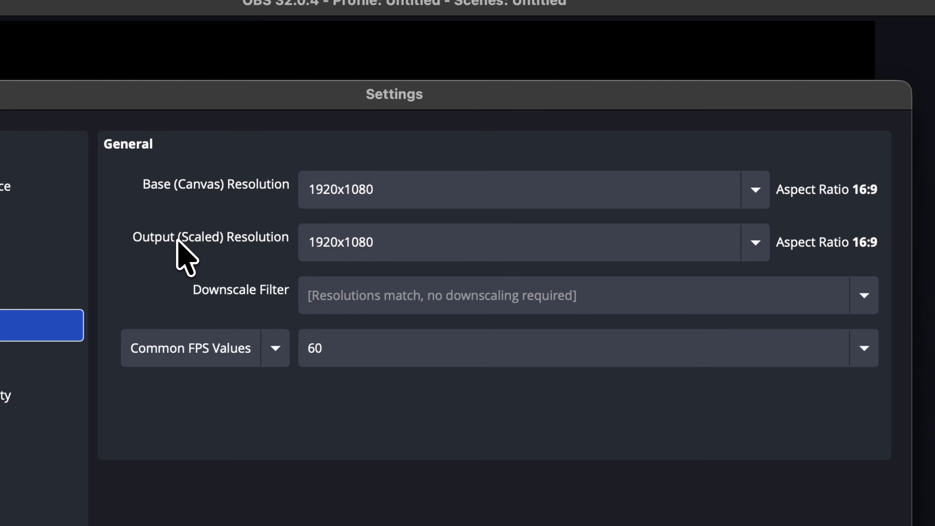
left_click(674, 177)
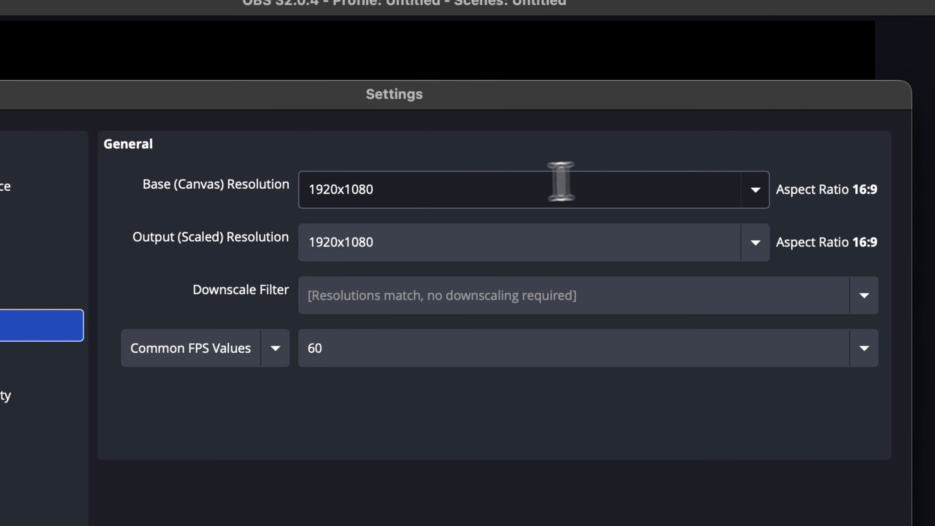
left_click(754, 191)
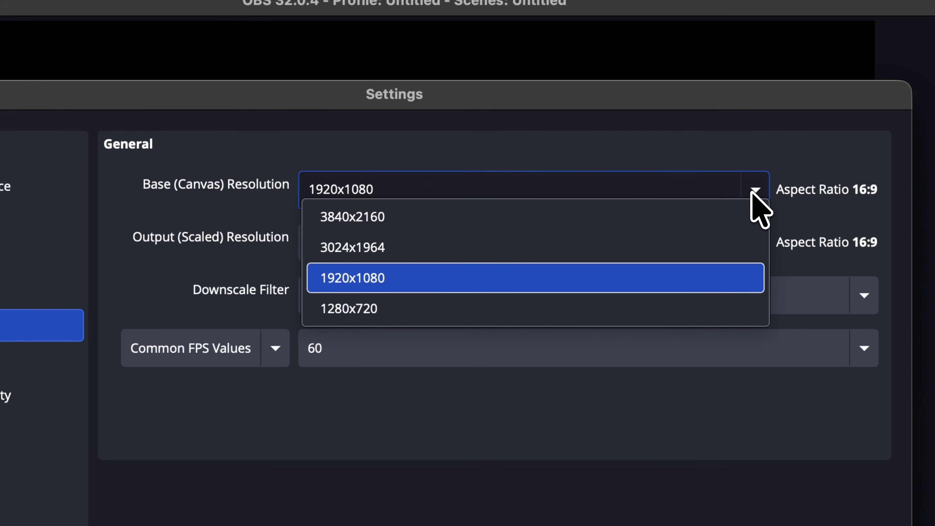
left_click(463, 213)
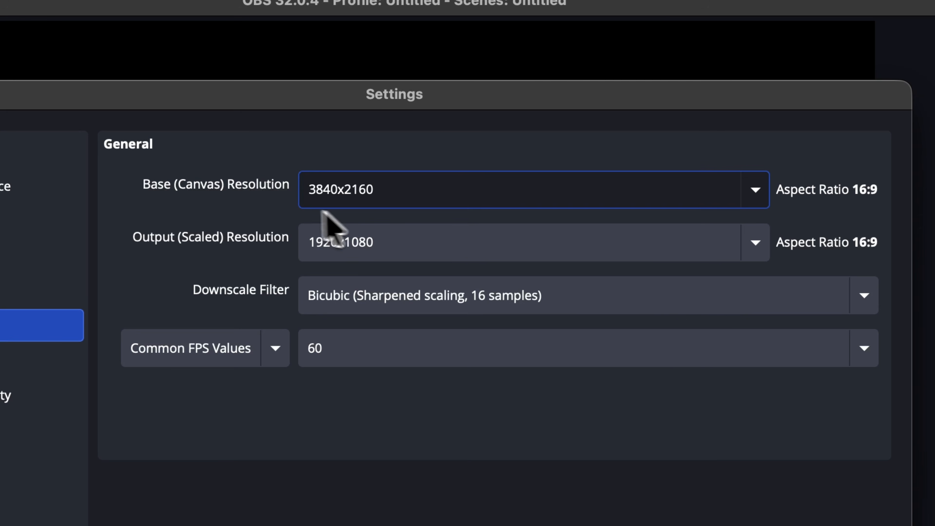
left_click_drag(416, 190, 274, 192)
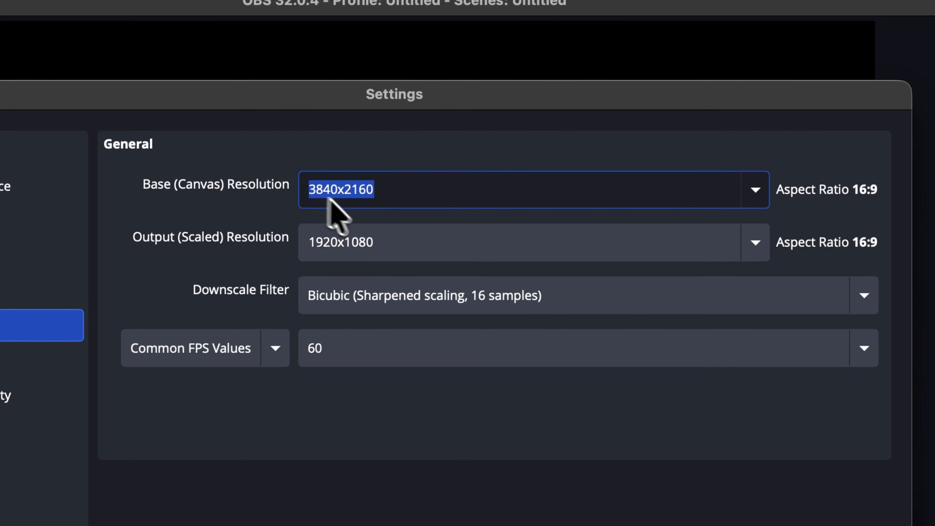
left_click_drag(399, 248, 272, 242)
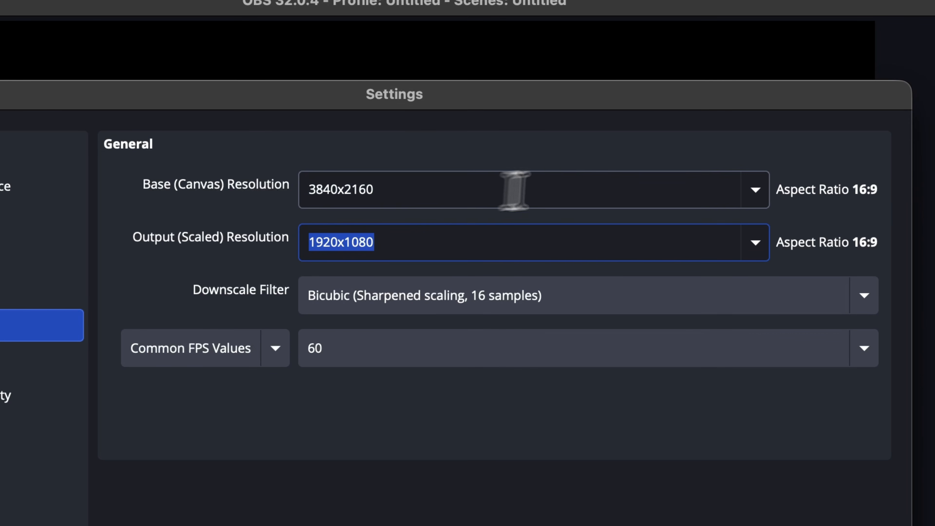
Step: Set the Base (Canvas) Resolution to 1920x1080 to match the Output (Scaled) Resolution
left_click(753, 191)
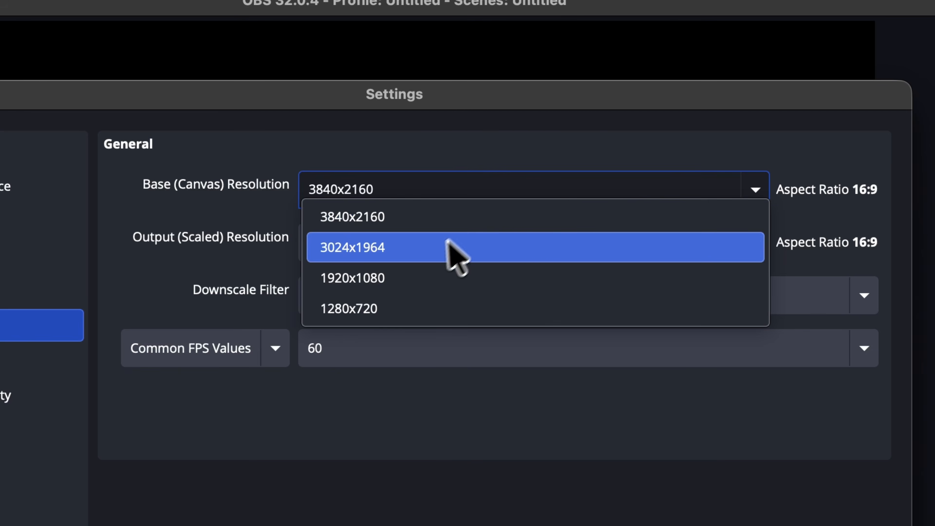
left_click(429, 284)
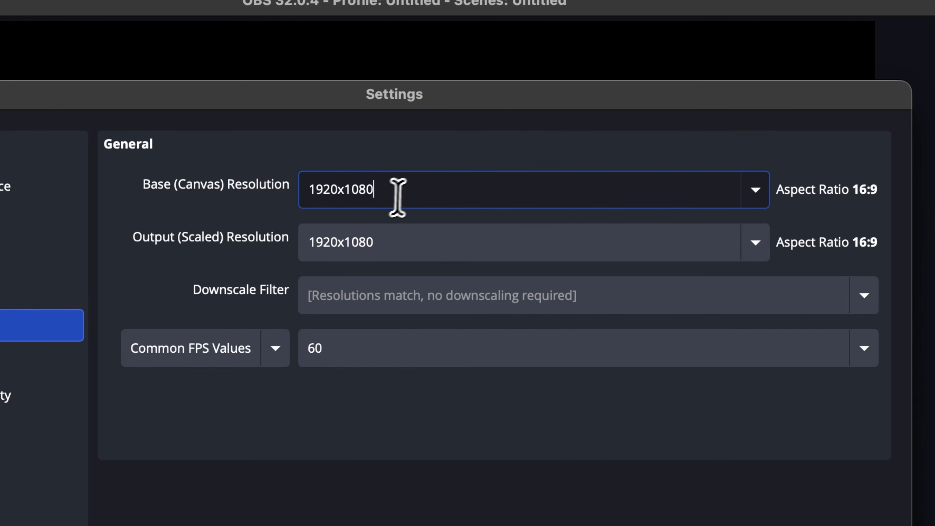
left_click_drag(417, 189, 288, 188)
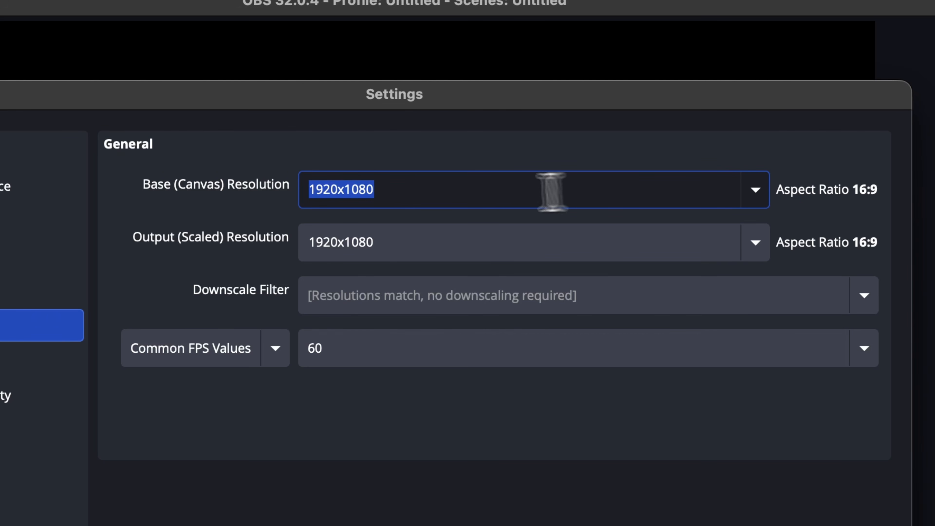
left_click(375, 199)
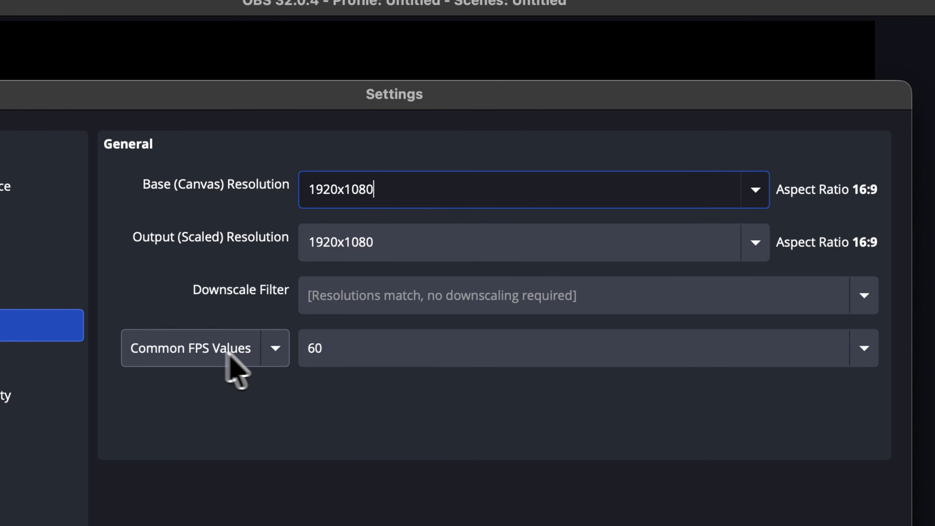
Step: Try 30 as the Common FPS Values setting and return it to 60
left_click(377, 350)
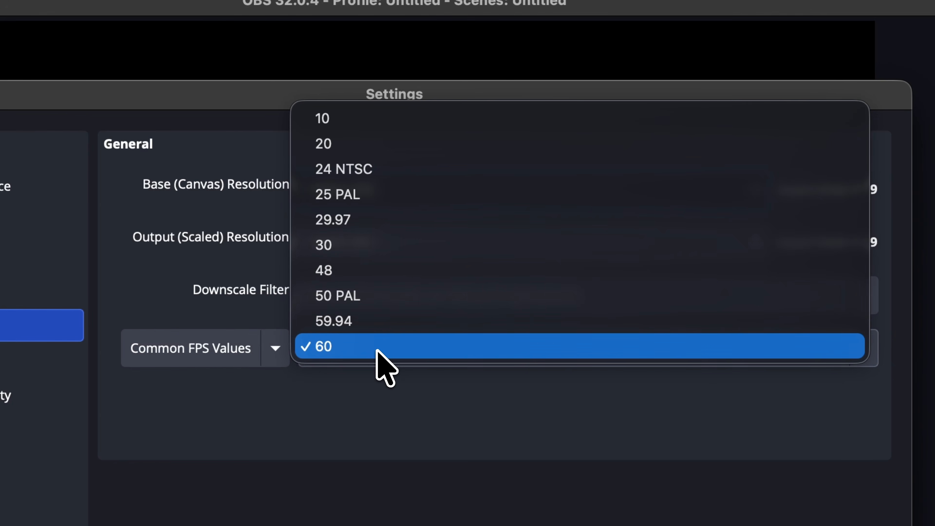
left_click(379, 247)
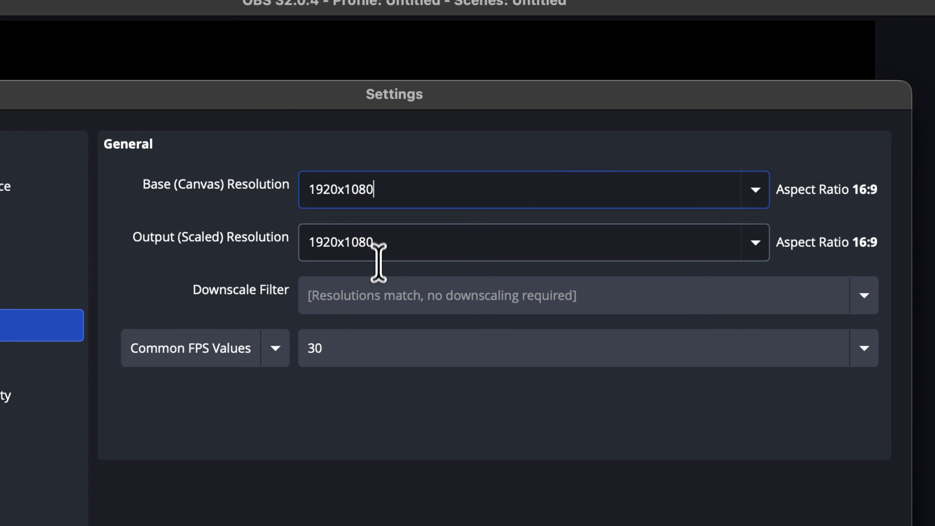
left_click(372, 353)
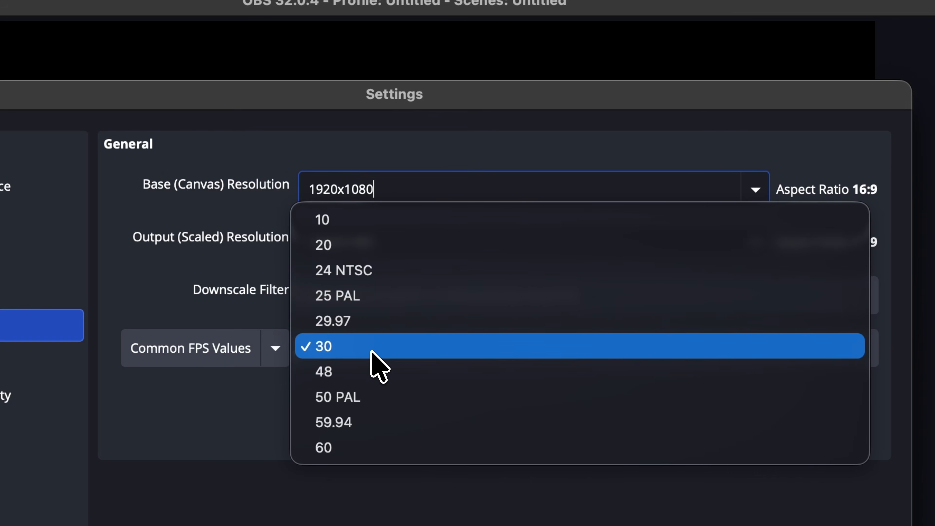
left_click(363, 445)
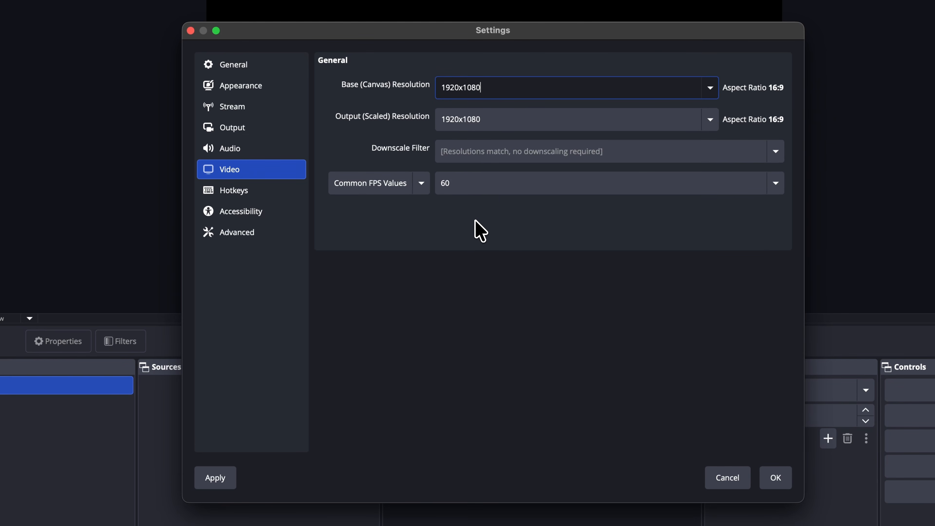
Step: Review the available Hotkeys actions, then save the settings and restart OBS Studio to apply them
left_click(241, 195)
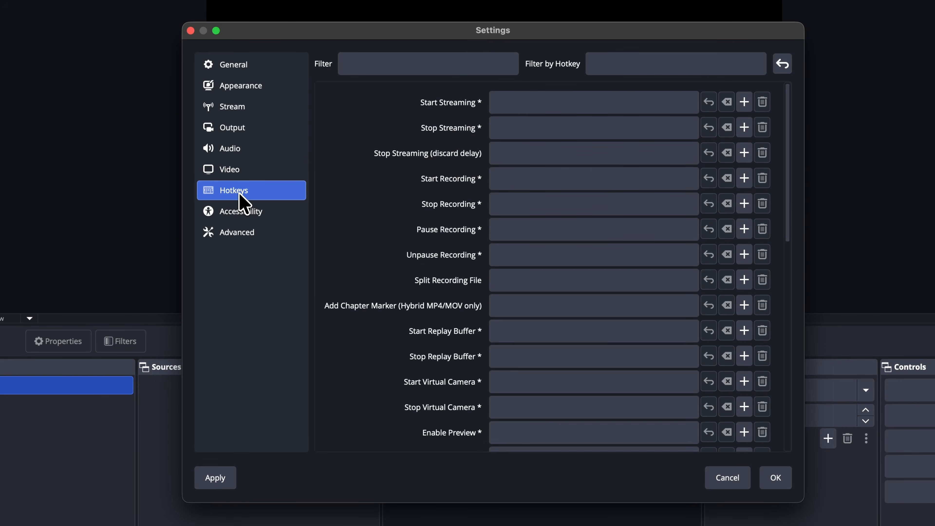
scroll(533, 196, "down", 12)
scroll(534, 196, "up", 12)
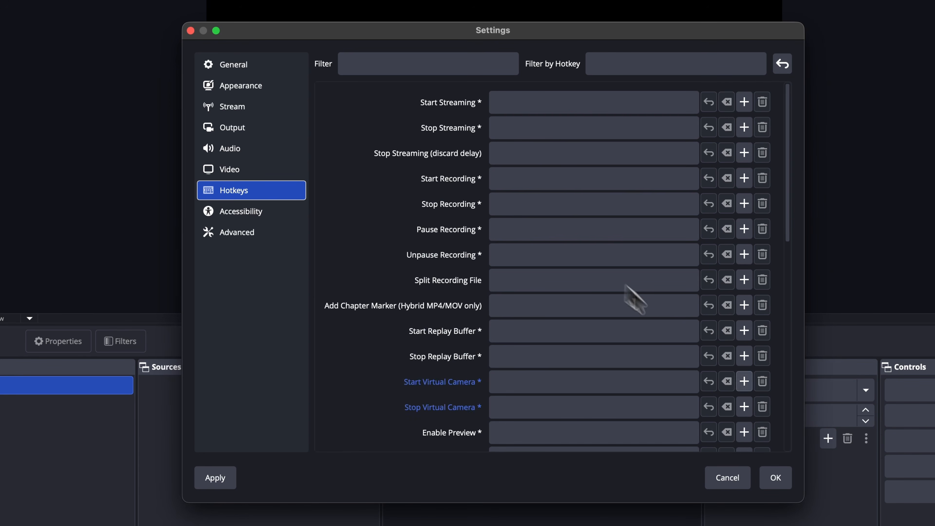
left_click(784, 483)
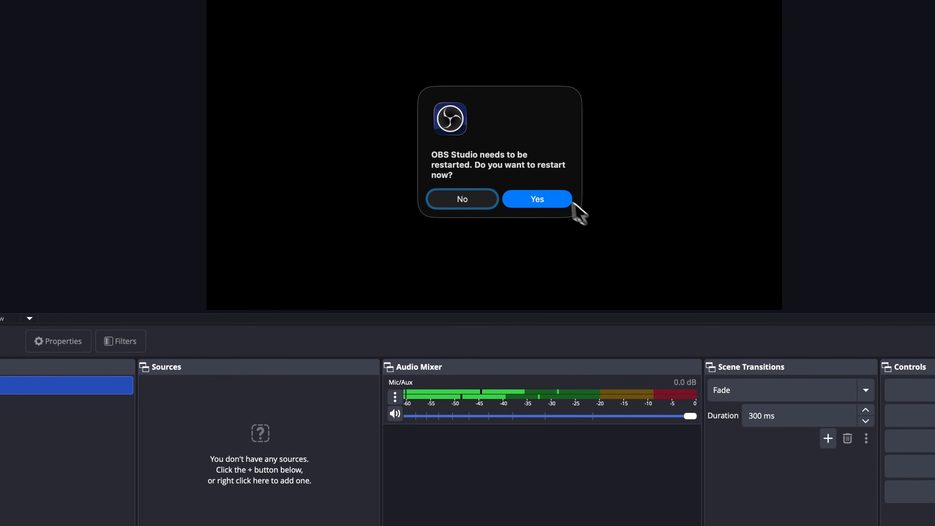
left_click(538, 200)
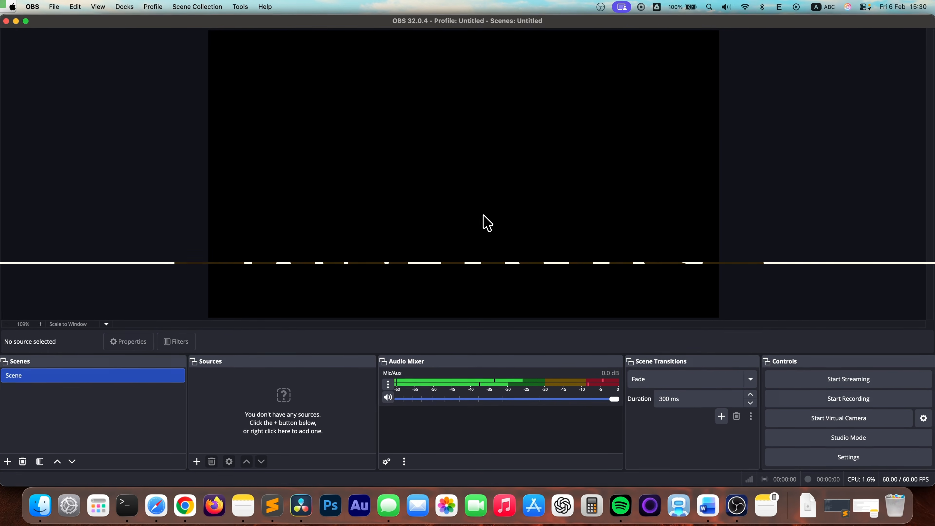
Step: Enlarge the docks below the preview and add a new macOS Screen Capture source named Macbook screen
left_click_drag(464, 355, 480, 324)
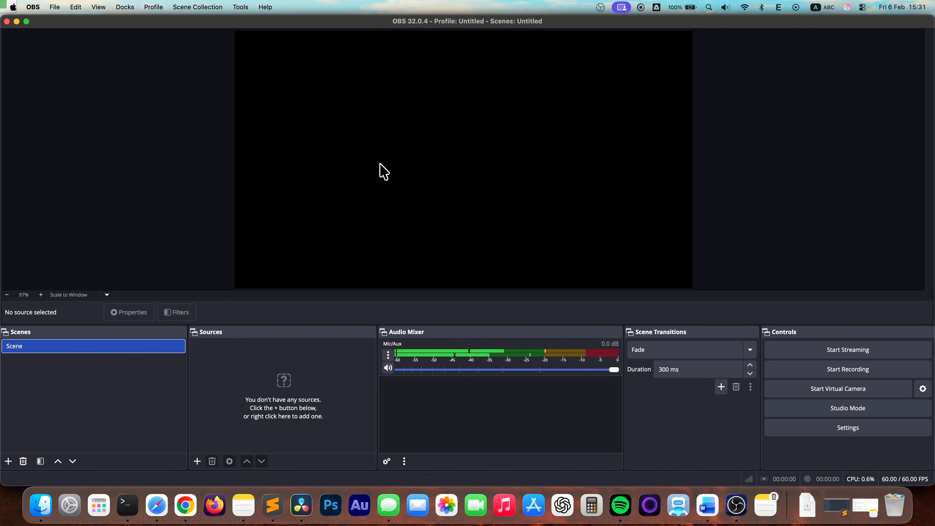
left_click(229, 358)
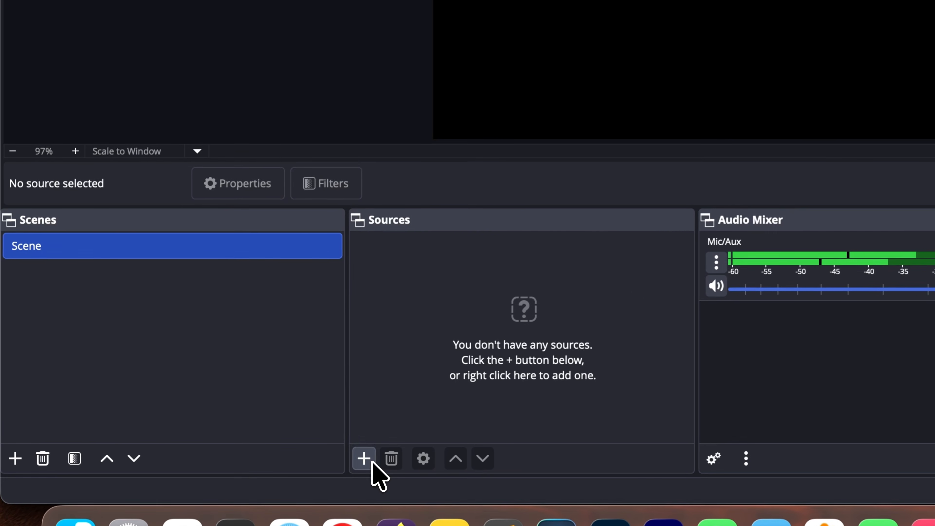
left_click(197, 462)
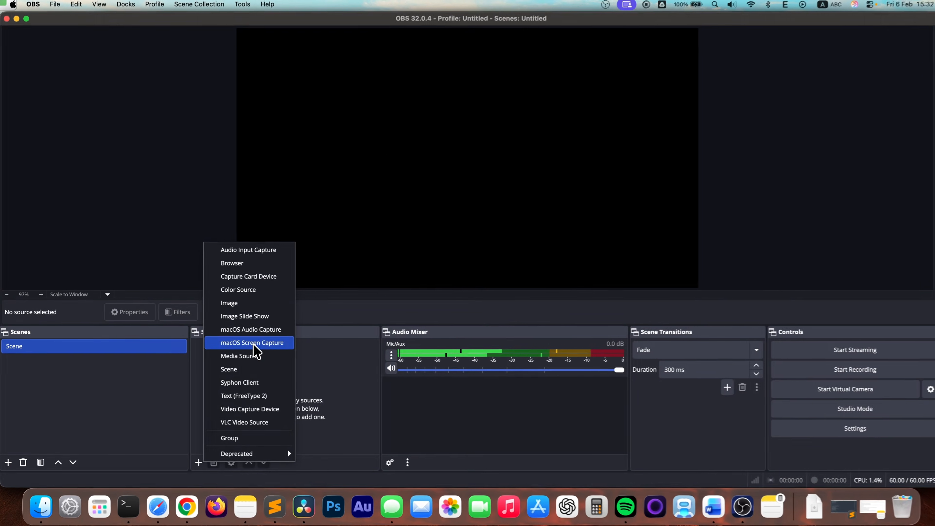
left_click(377, 350)
type("Macbook screen")
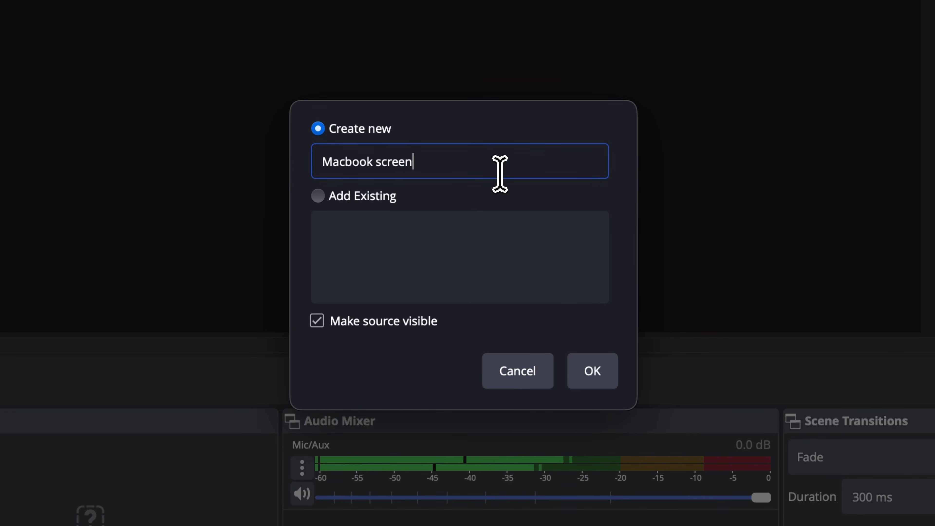
left_click(598, 373)
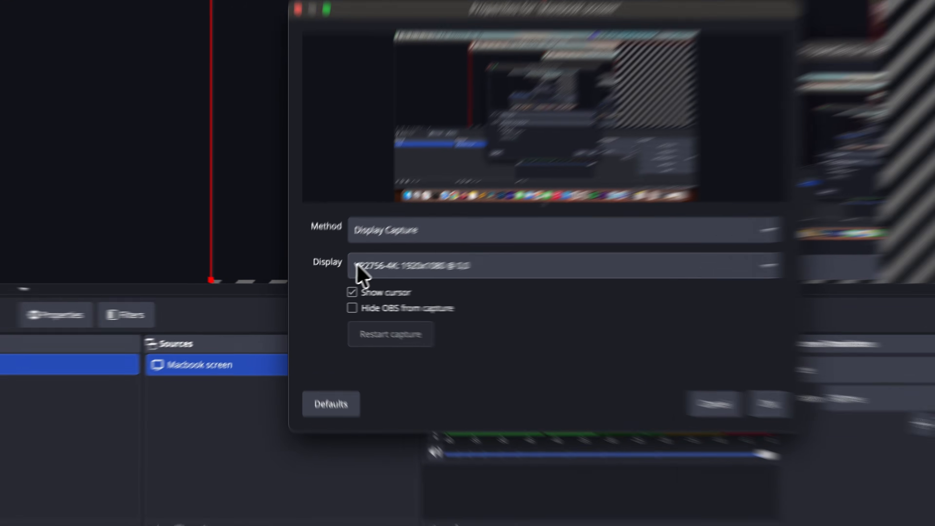
Step: Set the Macbook screen source's Display to the Built-in Retina Display and confirm its properties
left_click(362, 276)
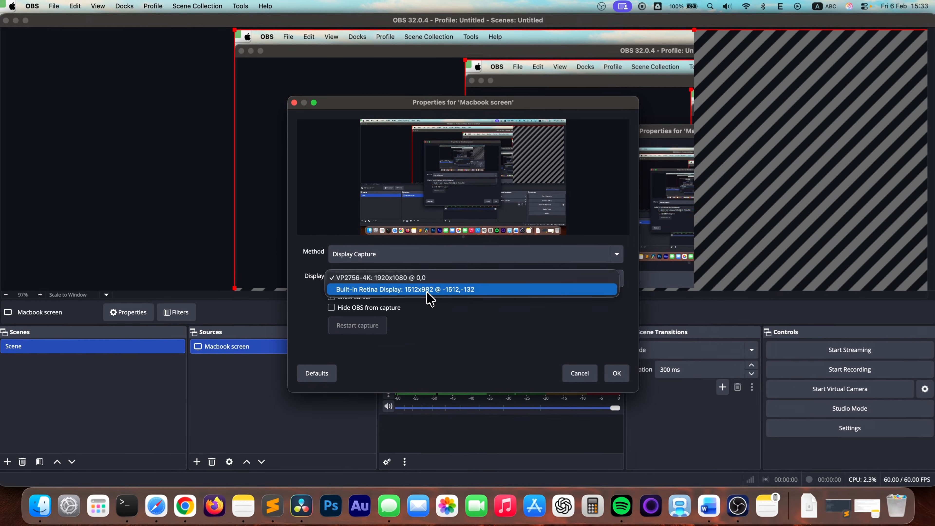
left_click(554, 272)
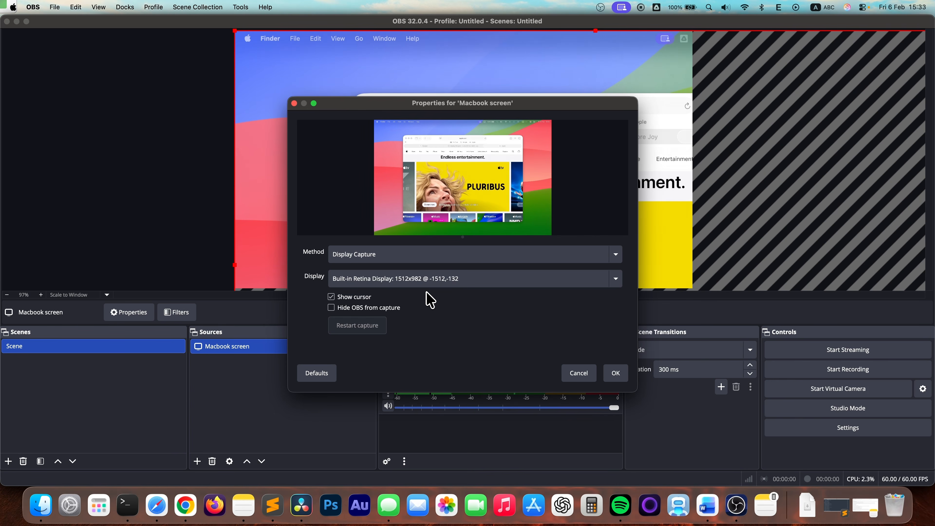
left_click(615, 374)
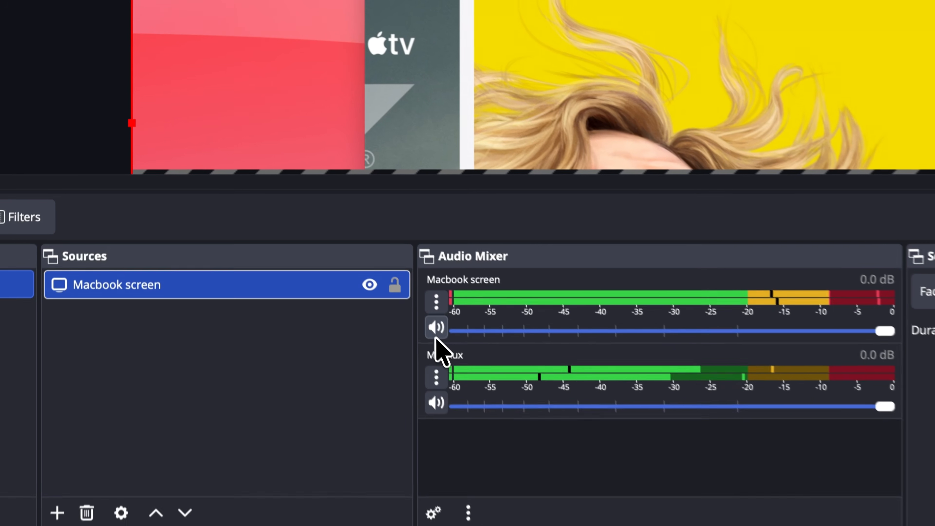
Step: Mute the Macbook screen audio channel and hide it from the Audio Mixer, checking where hidden channels can be restored
left_click(436, 332)
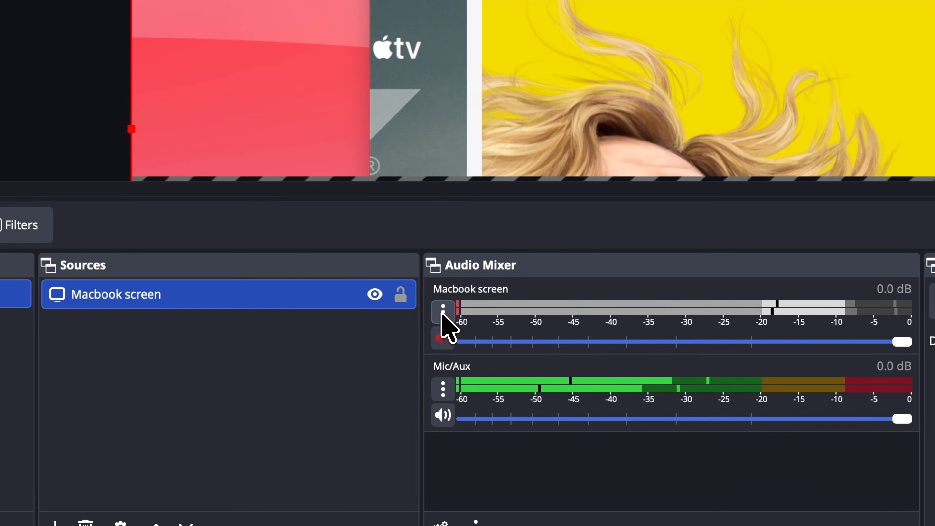
left_click(436, 301)
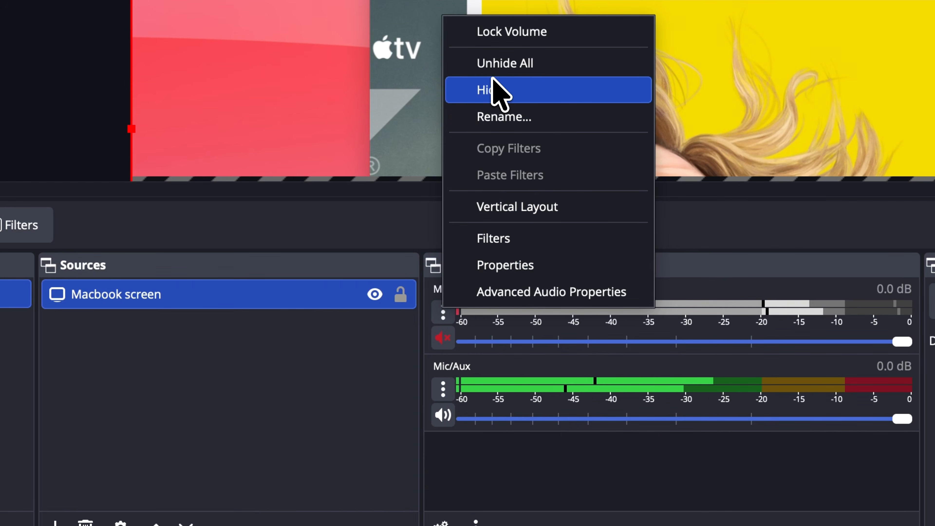
left_click(495, 89)
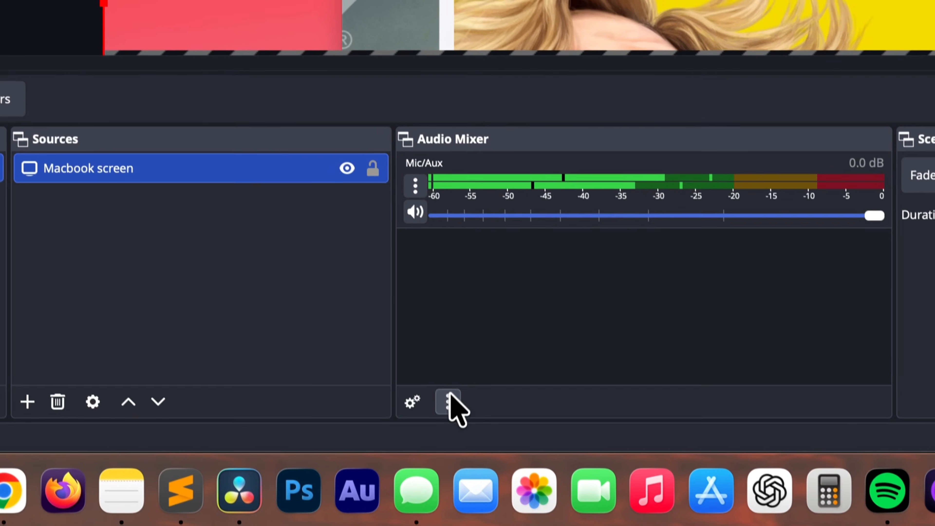
left_click(475, 524)
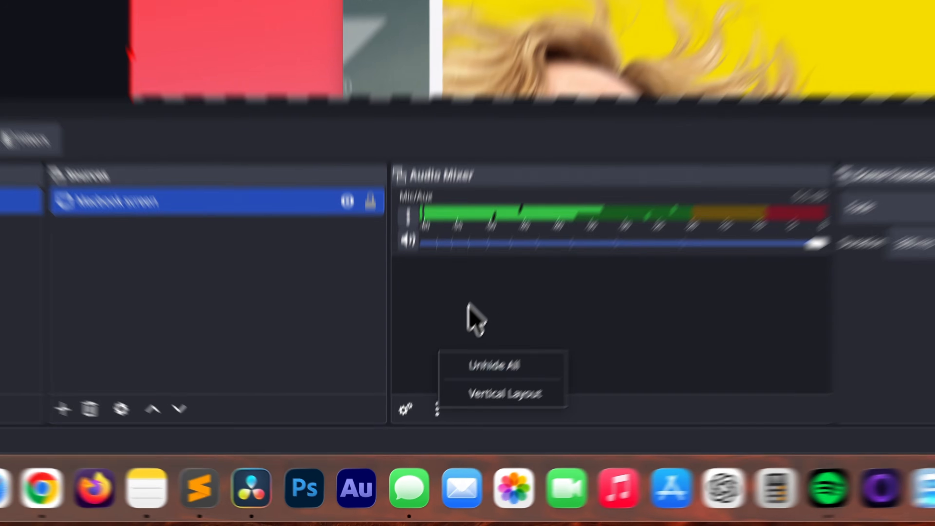
left_click(468, 302)
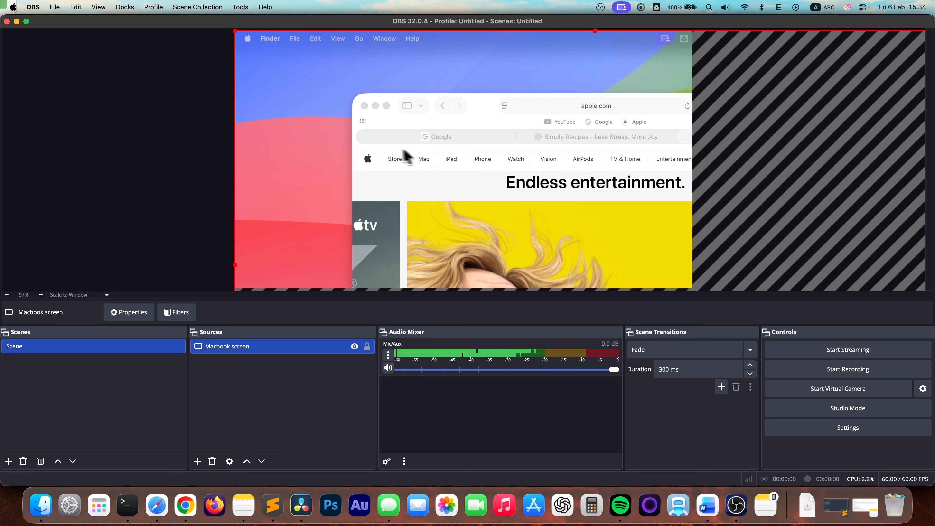
Step: Apply the Fit to screen transform to the Macbook screen source in the preview
right_click(434, 152)
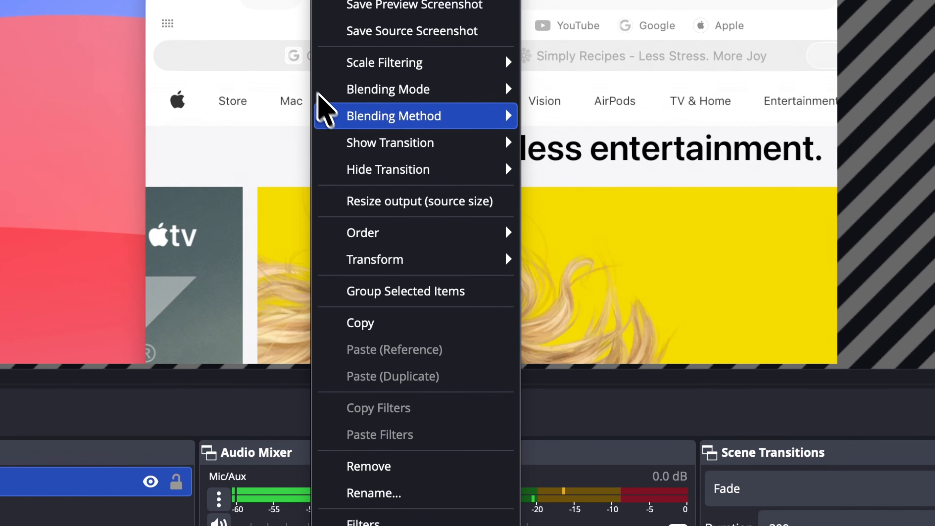
mouse_move(397, 265)
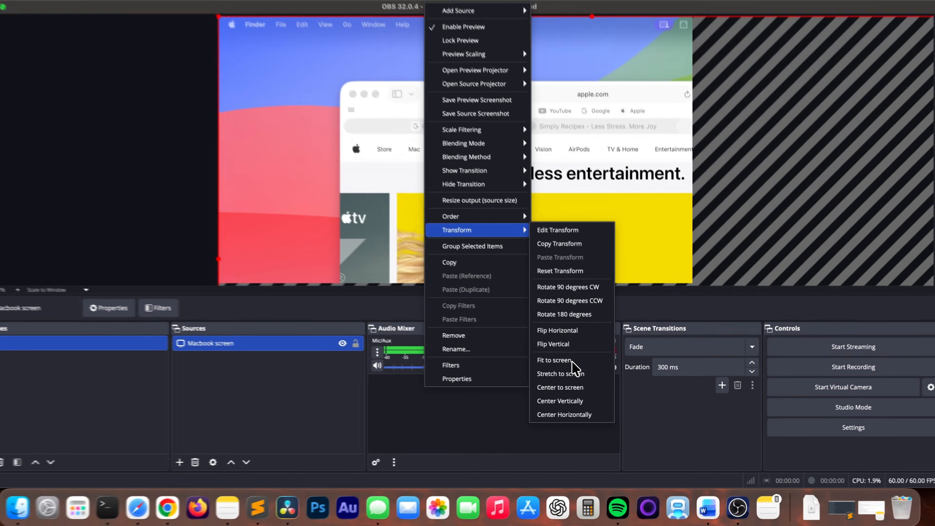
left_click(456, 291)
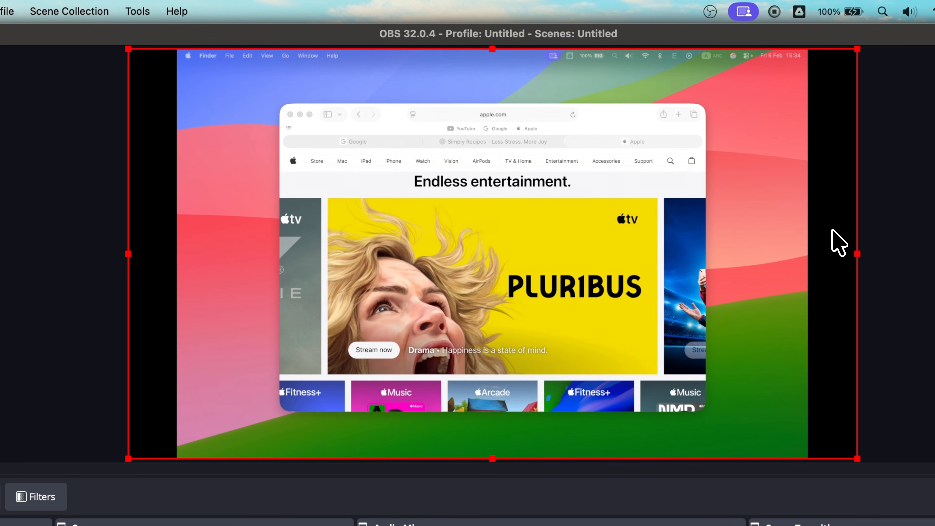
Step: Apply the Stretch to screen transform so the Macbook screen source fills the whole canvas
right_click(572, 232)
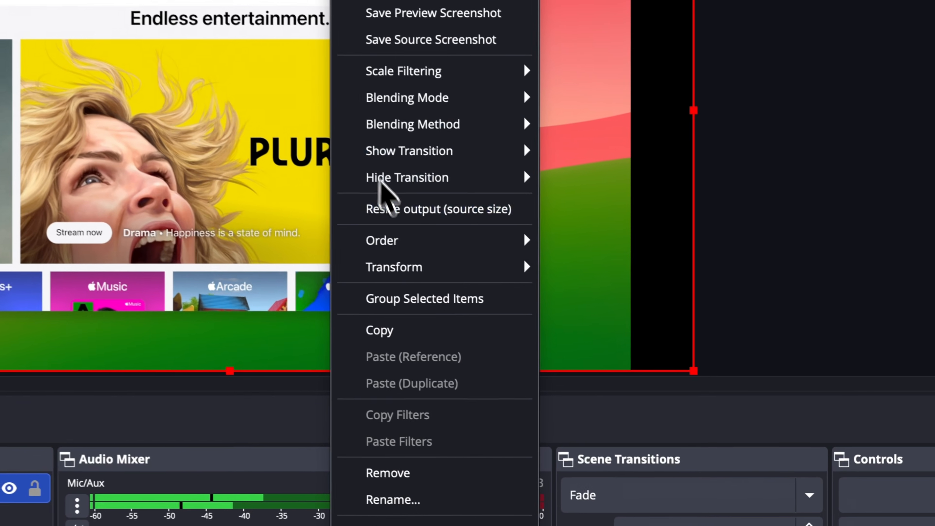
mouse_move(630, 375)
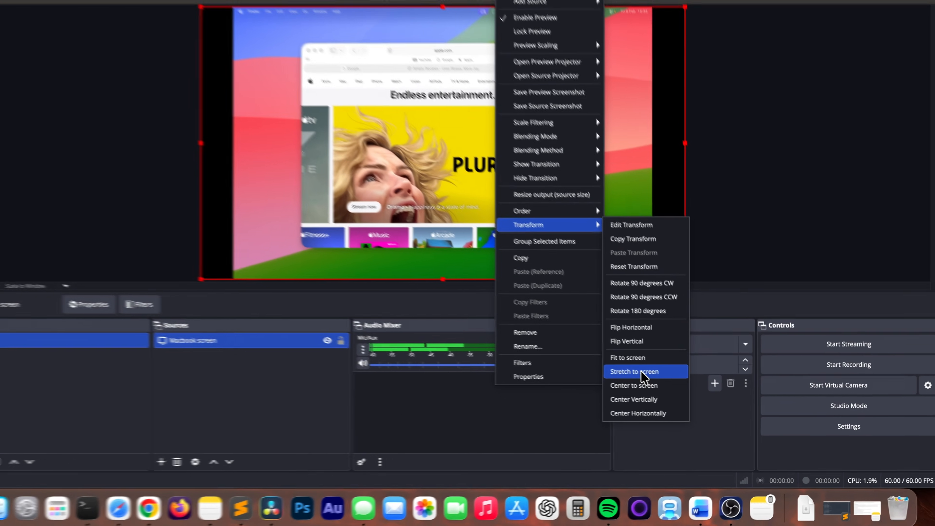
left_click(464, 299)
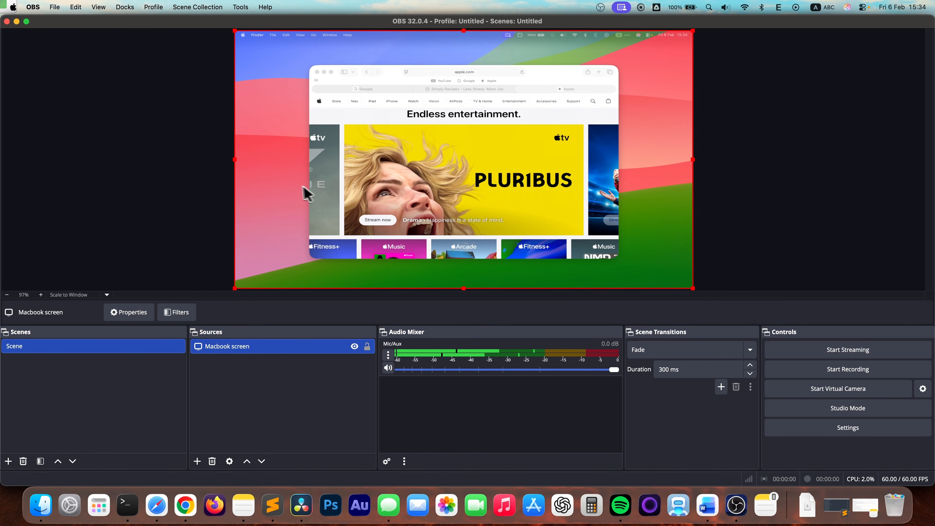
Step: Resize the output to the Macbook screen source's size and confirm the change
right_click(479, 188)
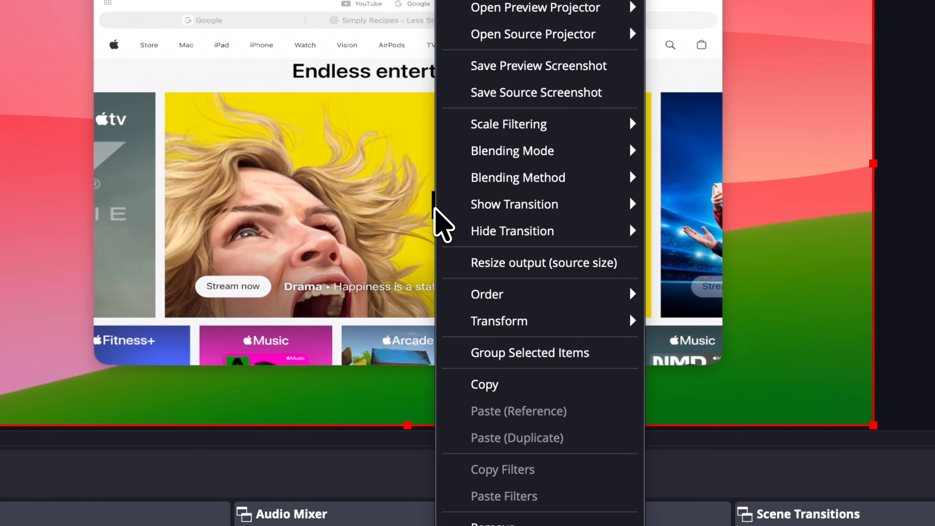
mouse_move(492, 316)
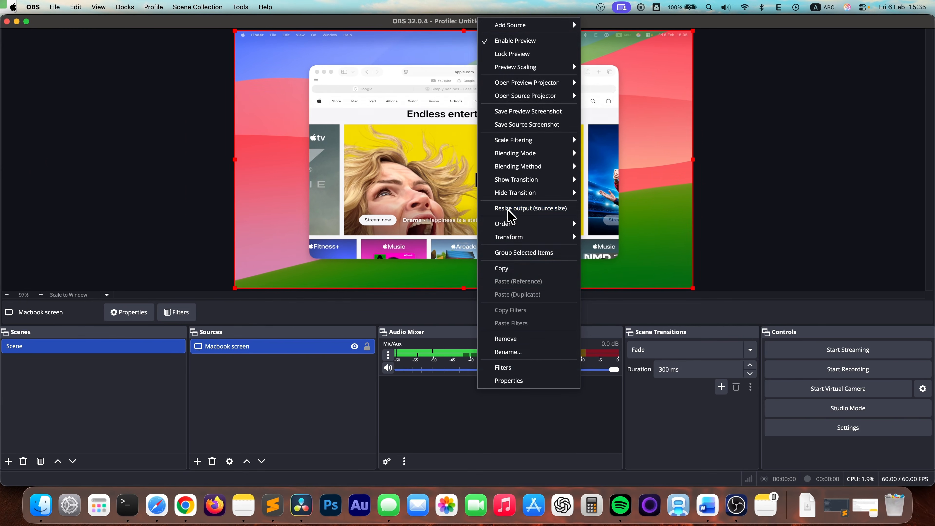
left_click(501, 265)
left_click(505, 207)
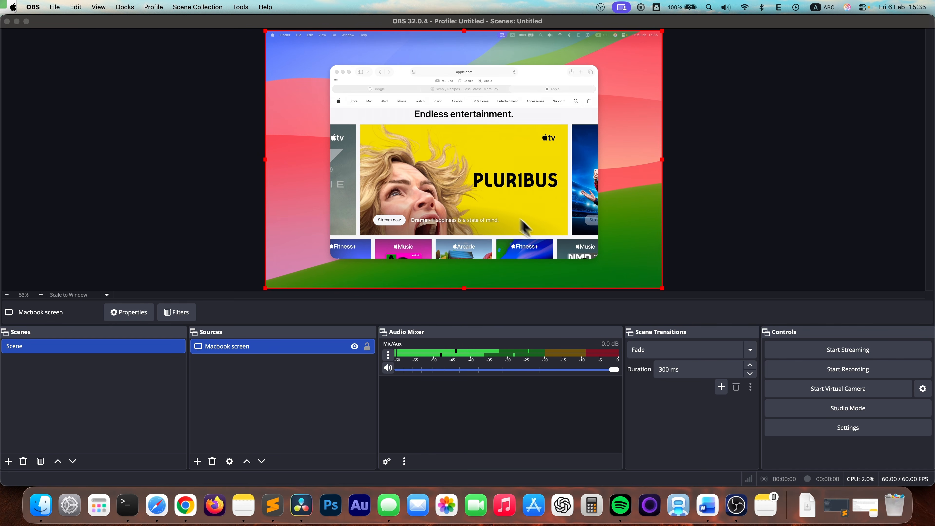
Step: Set the base canvas resolution to 1920x1080 in the video settings
left_click(829, 433)
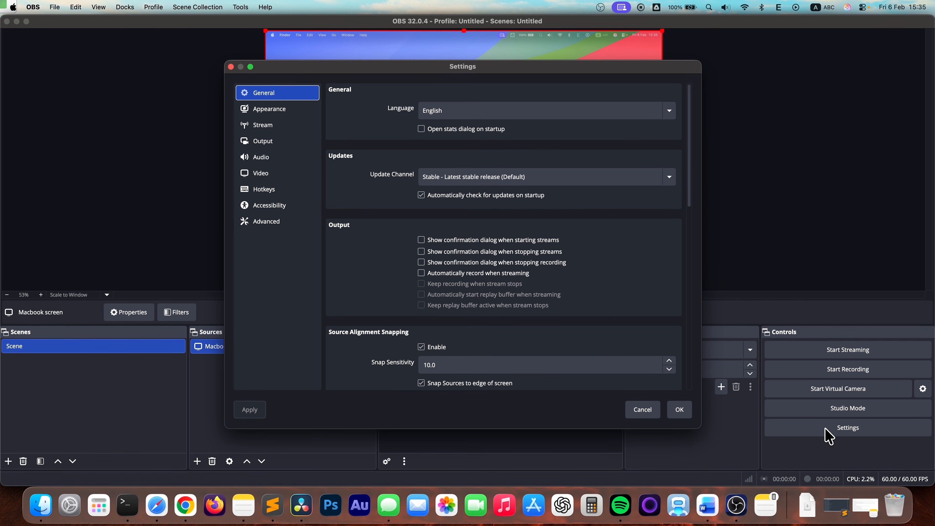
left_click(271, 174)
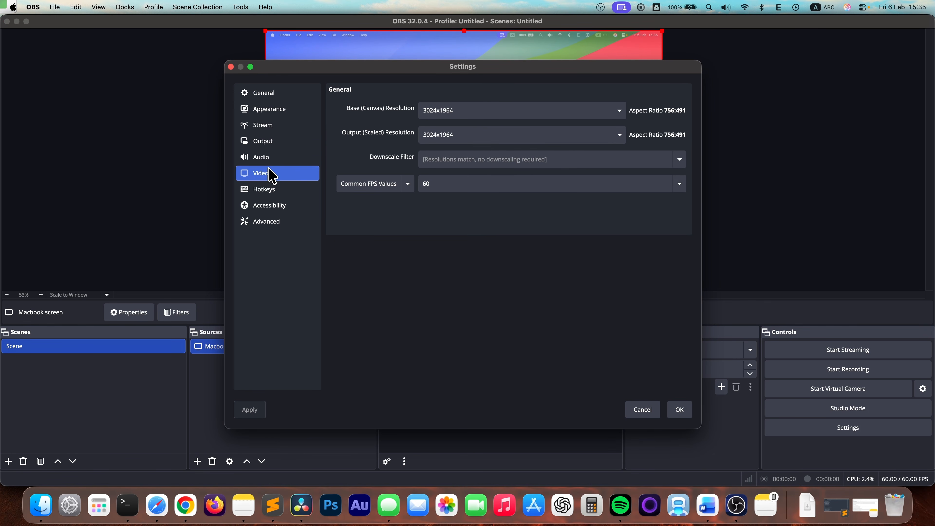
left_click(620, 110)
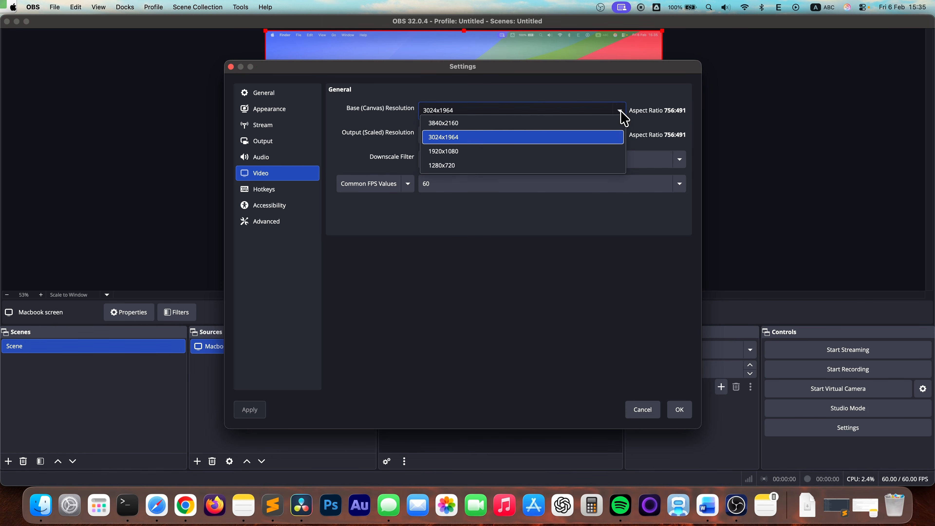
left_click(528, 151)
left_click(681, 410)
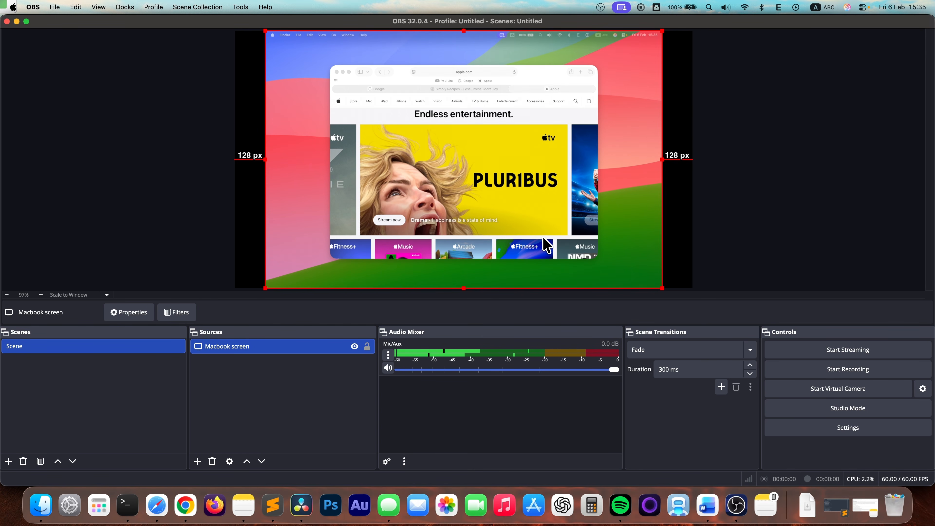
Step: Add a Video Capture Device source named Webcam that uses the Camera MacBook Pro device
left_click(241, 399)
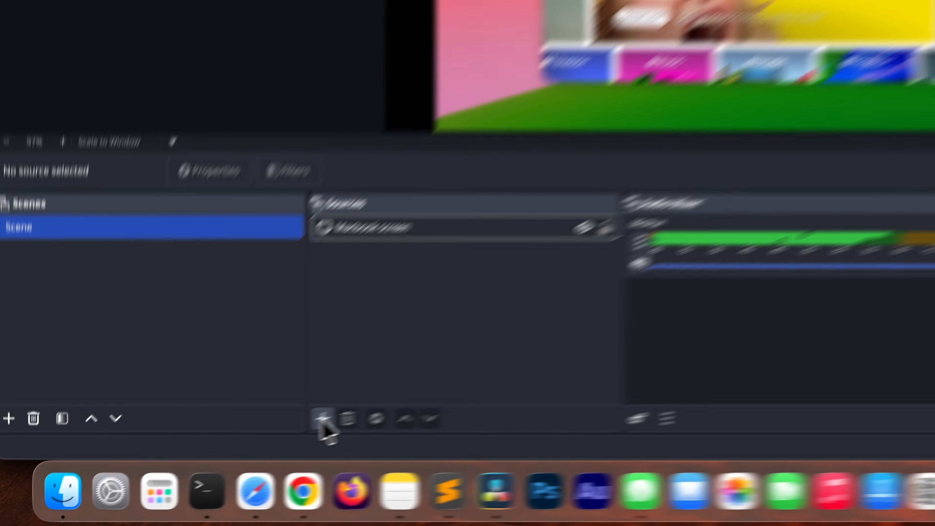
left_click(197, 461)
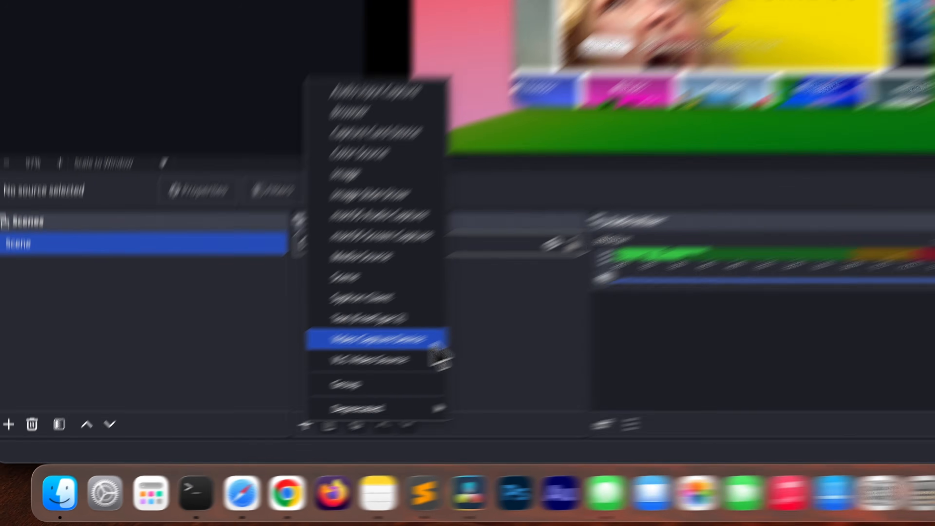
left_click(559, 291)
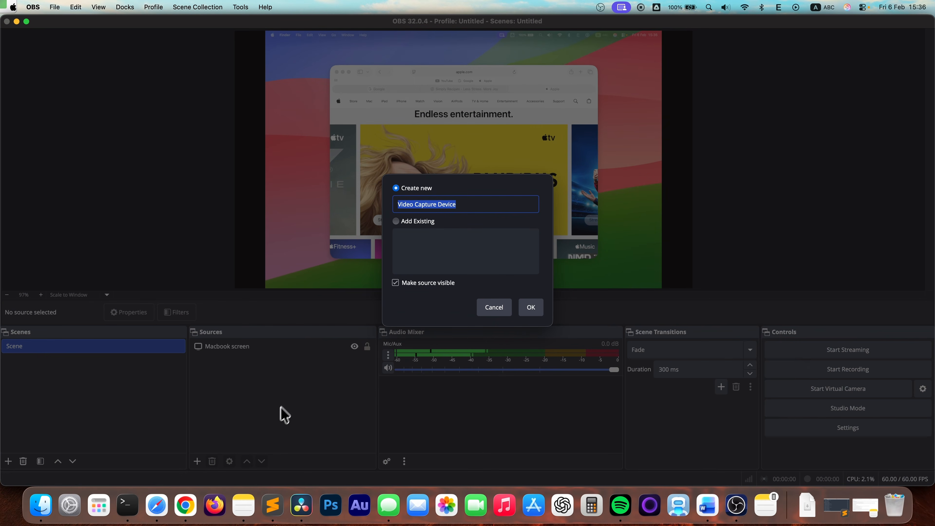
type("Webcam")
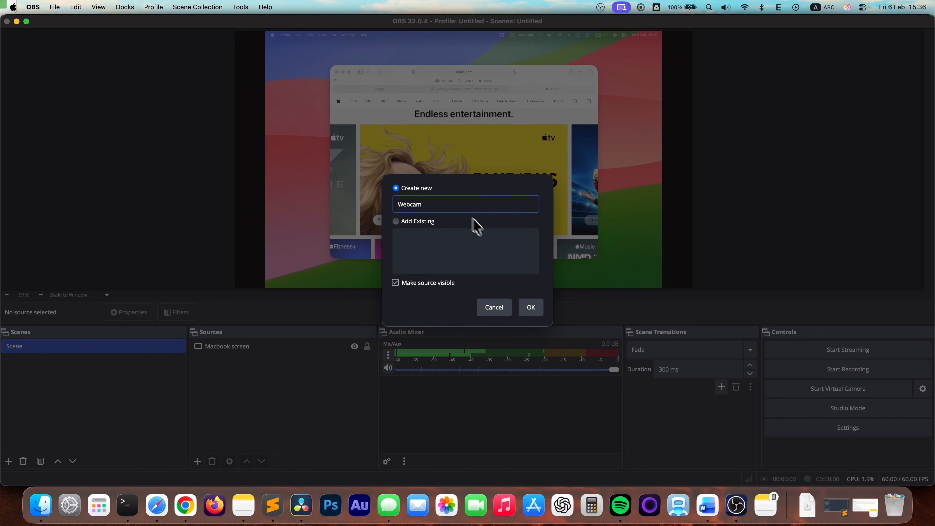
left_click(530, 307)
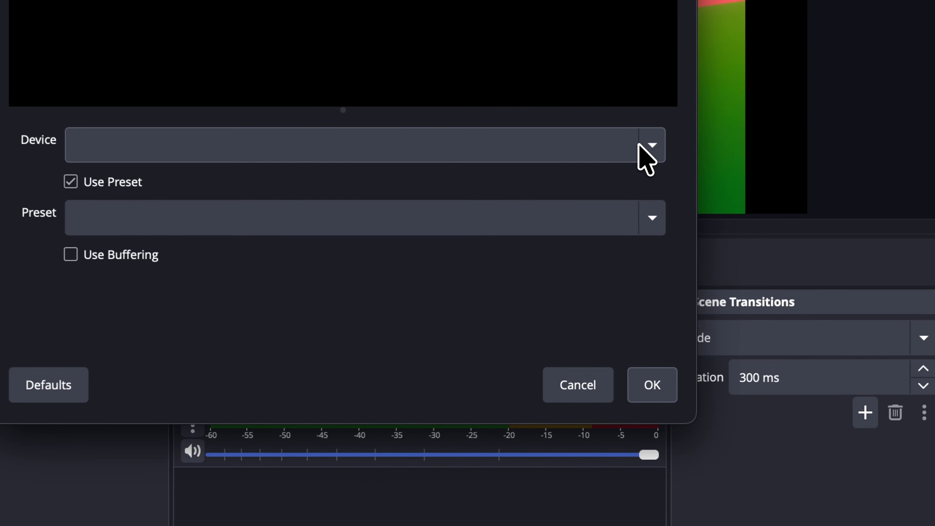
left_click(619, 225)
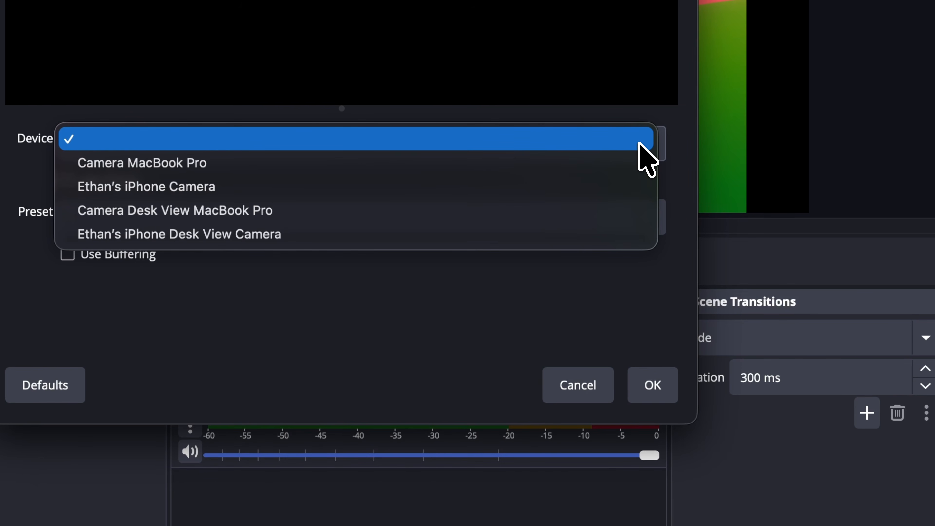
left_click(263, 165)
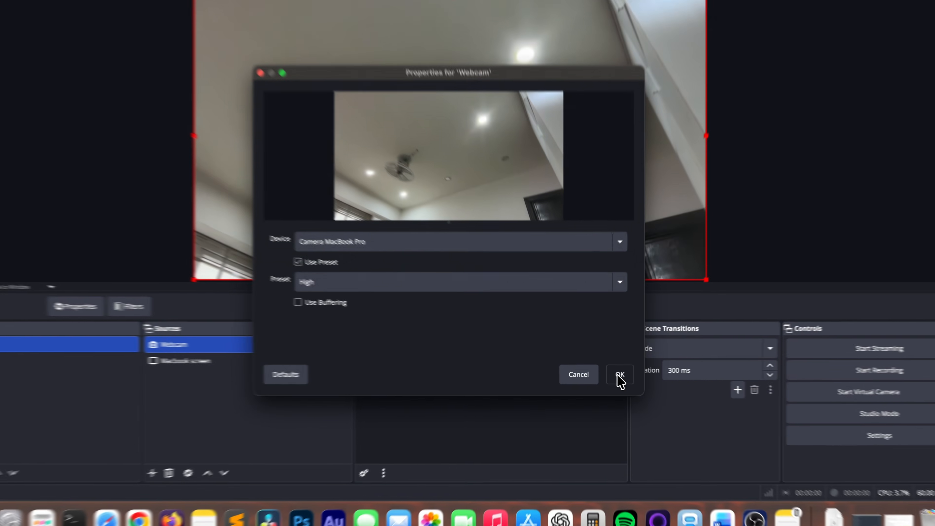
left_click(653, 385)
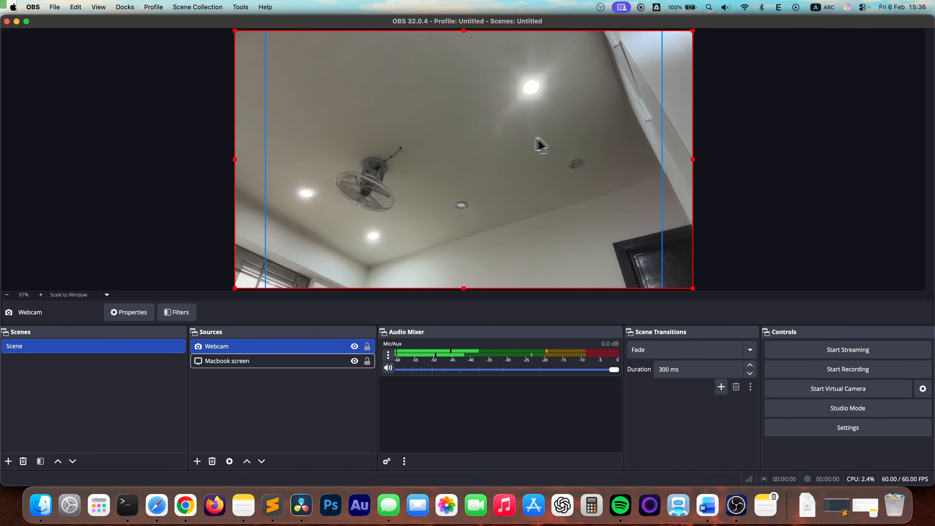
Step: Crop the webcam about 274 px on the left and 464 px on the right, and shrink it into the canvas's lower-left corner
left_click_drag(693, 160, 583, 169)
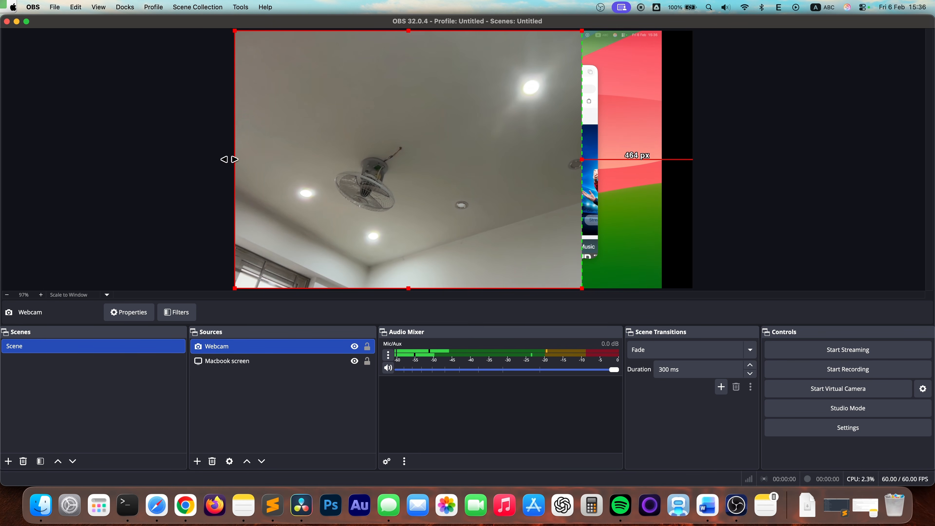
left_click_drag(235, 159, 300, 160)
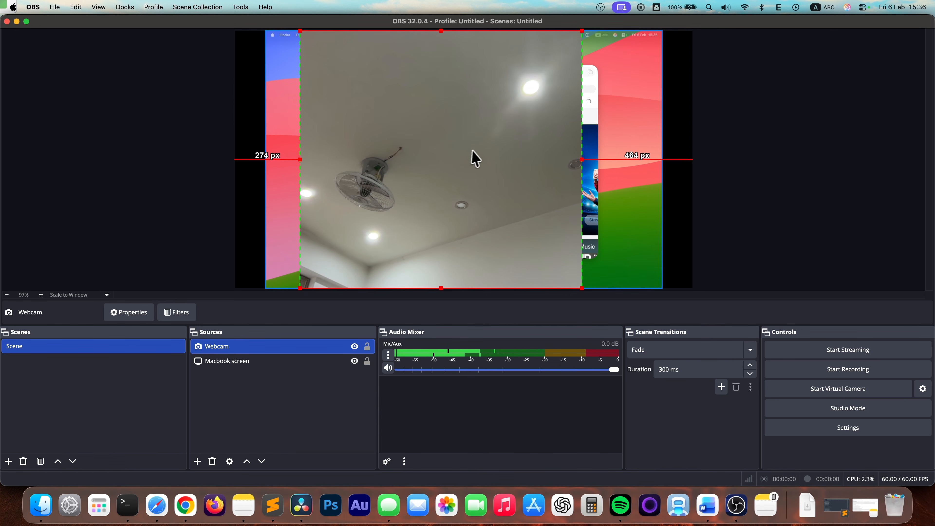
left_click_drag(582, 31, 362, 233)
left_click_drag(340, 278, 323, 258)
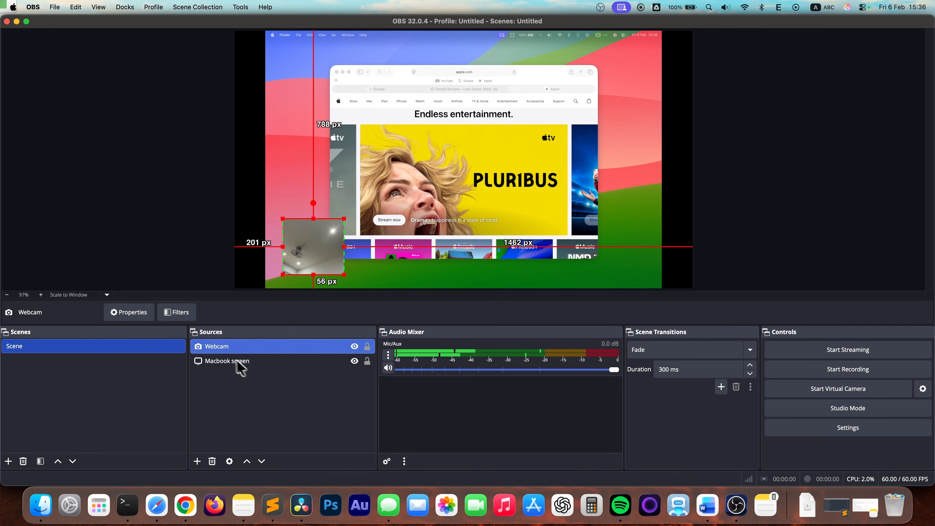
Step: Add an Image Mask/Blend effect filter to the Webcam source
right_click(215, 350)
left_click(239, 341)
left_click(269, 411)
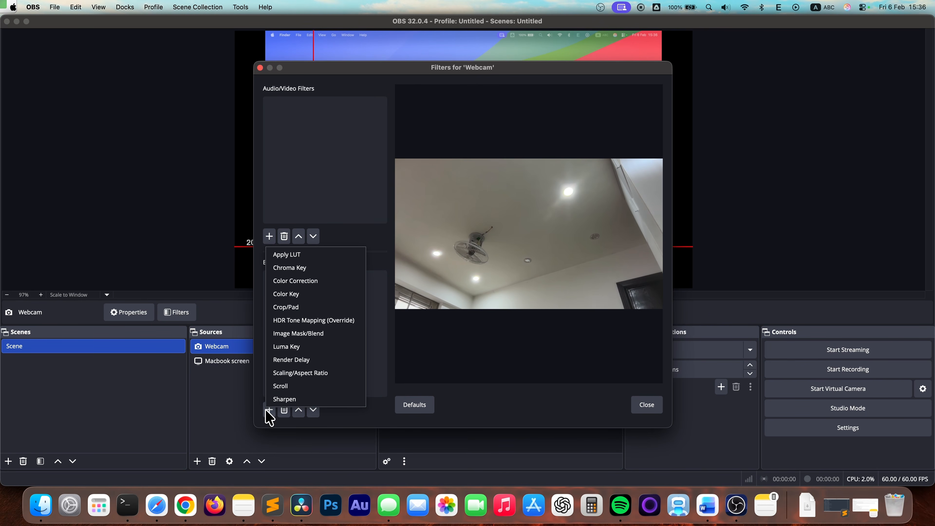
left_click(311, 333)
left_click(492, 263)
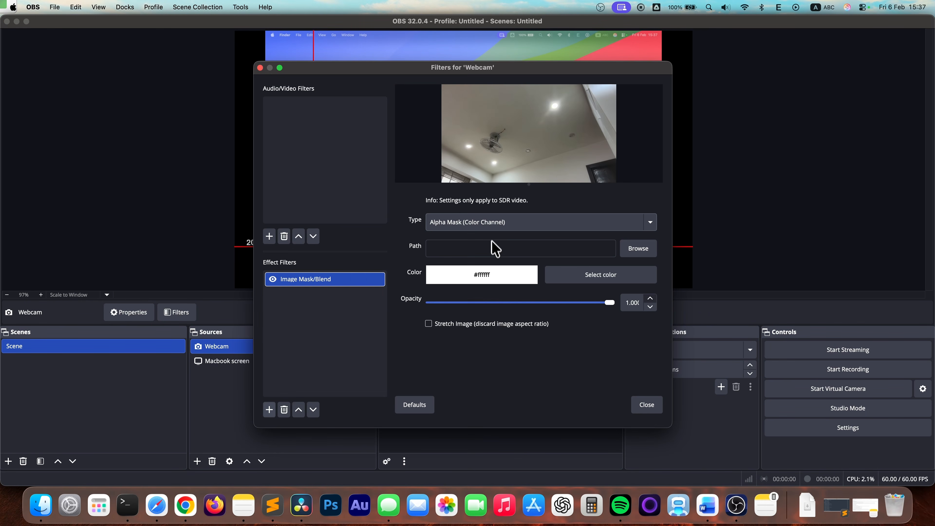
Step: Set the webcam's mask type to Alpha Mask (Alpha Channel) and load a circular mask image for it
left_click(494, 222)
left_click(496, 235)
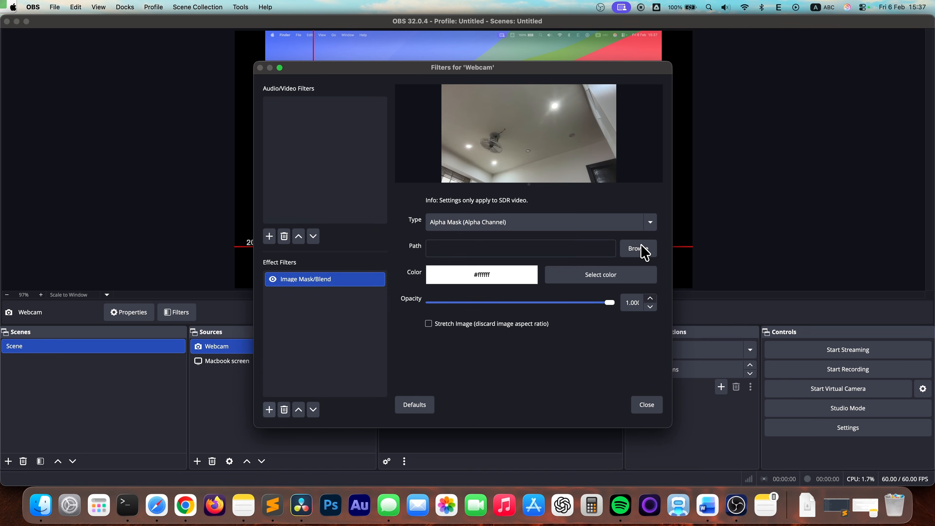
left_click(640, 249)
left_click(297, 251)
double_click(409, 142)
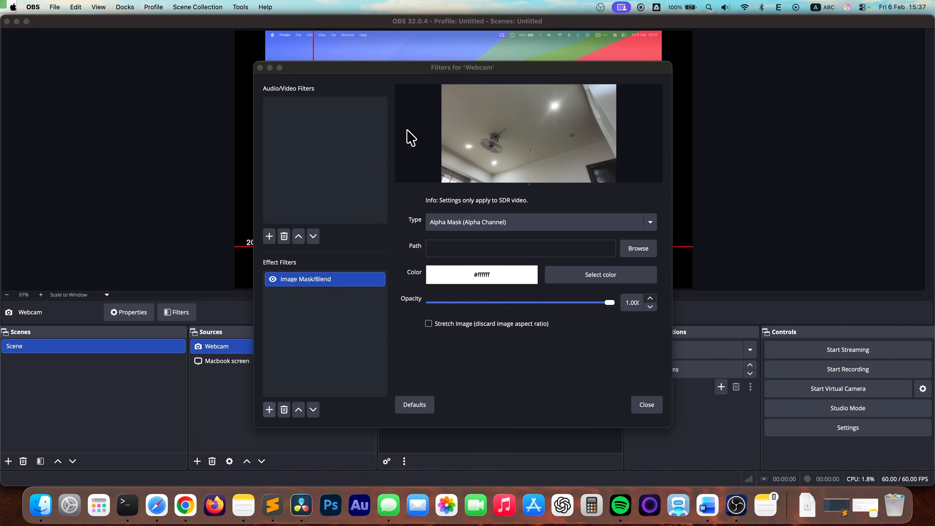
left_click(645, 405)
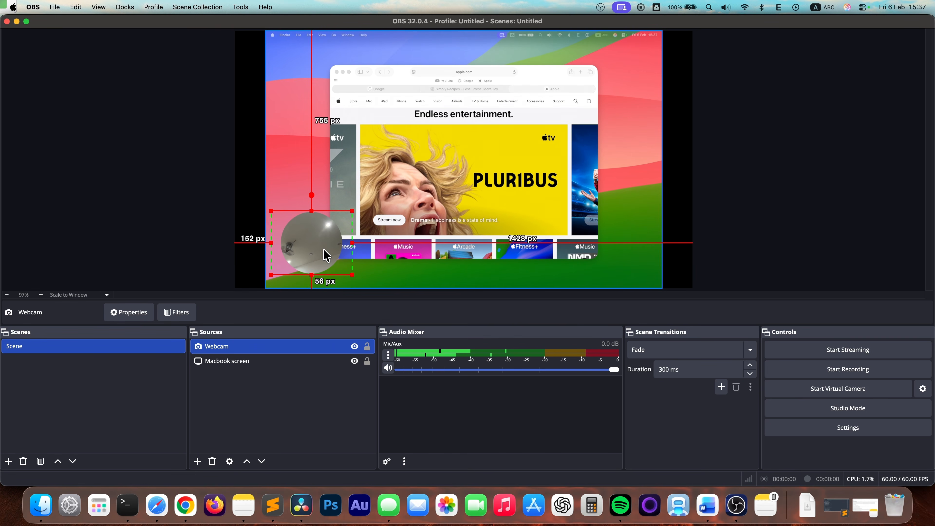
left_click(287, 408)
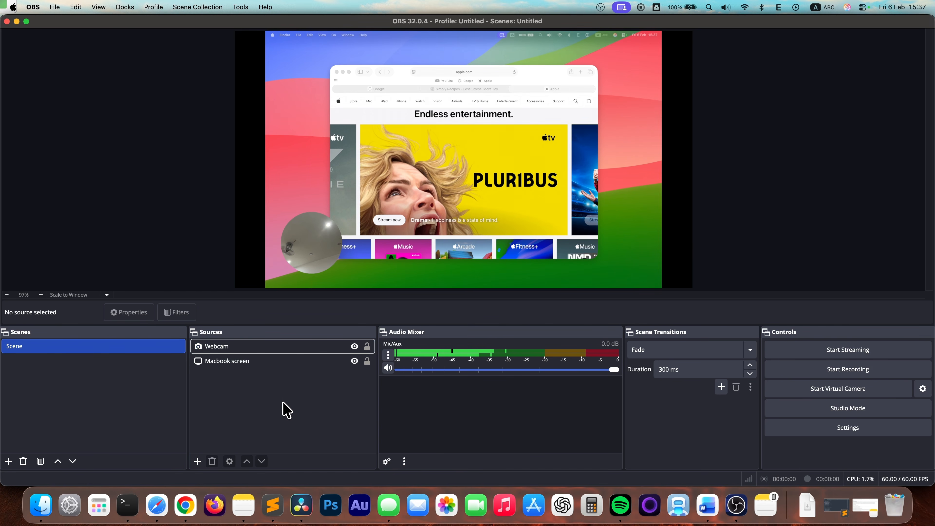
Step: Move the Webcam source below the Macbook screen source and return it to the top of the layer order
left_click(240, 348)
left_click_drag(227, 348, 222, 355)
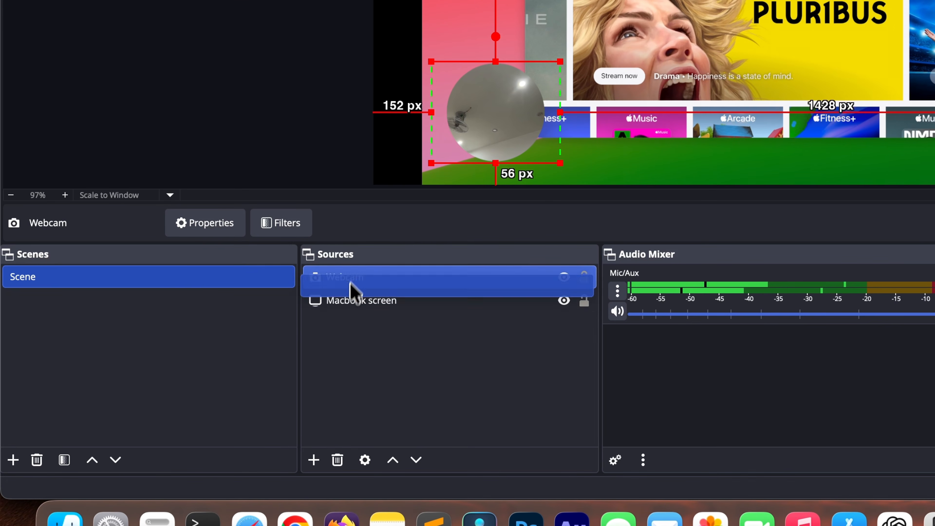
left_click_drag(351, 291, 349, 317)
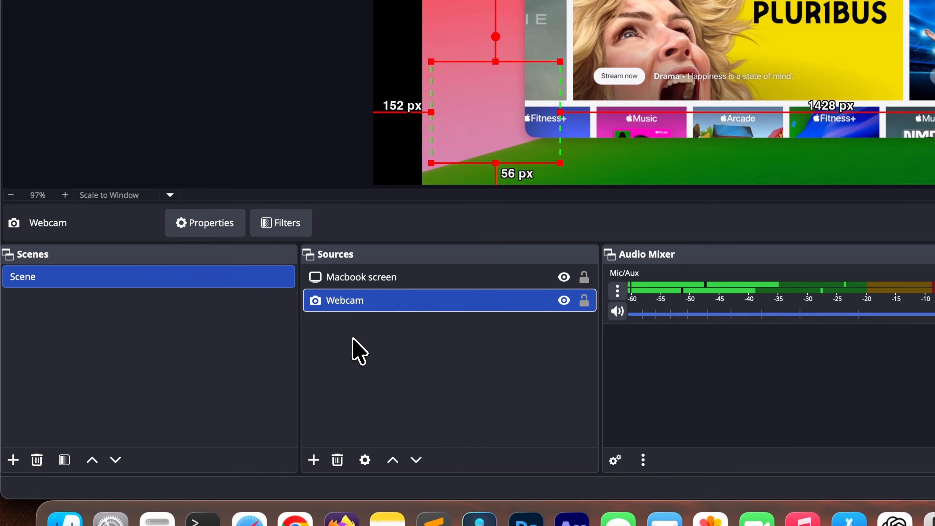
left_click(352, 348)
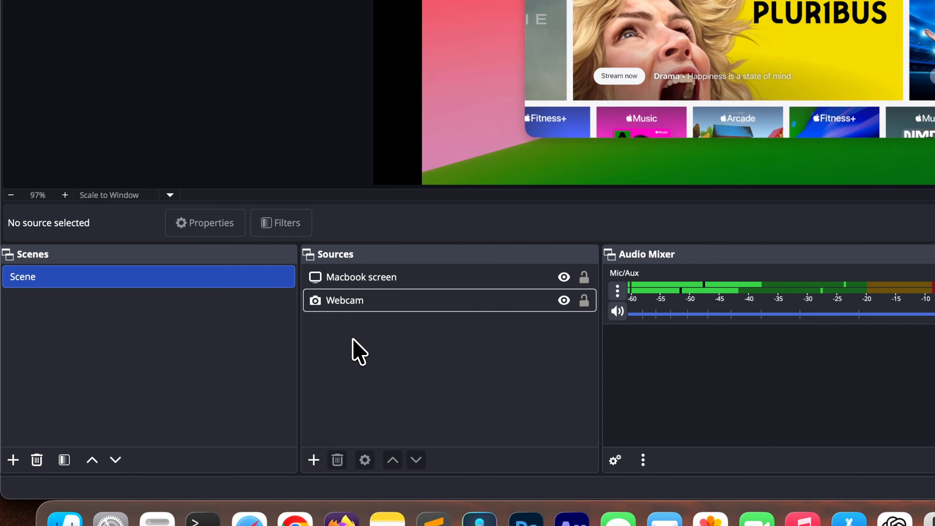
left_click(352, 300)
left_click_drag(352, 300, 351, 274)
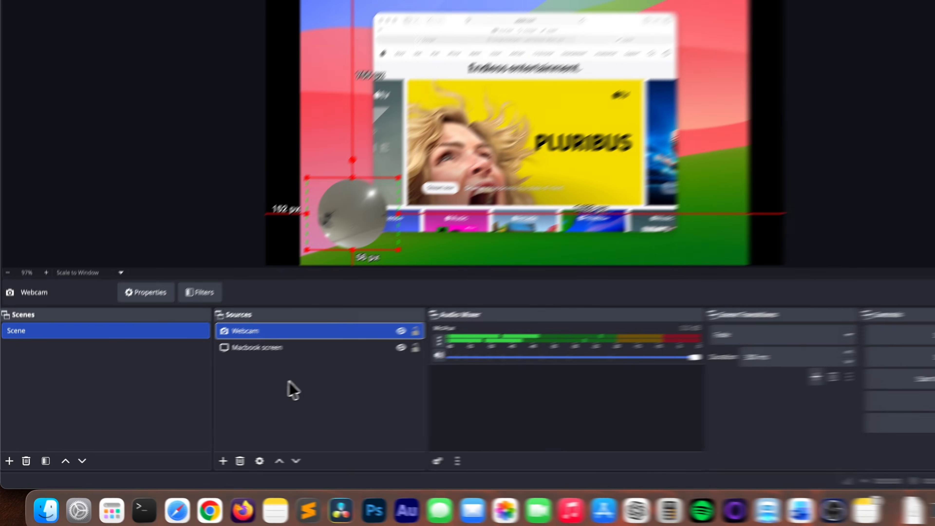
Step: Set the Mic/Aux audio input device to Vocaster One USB
left_click(411, 367)
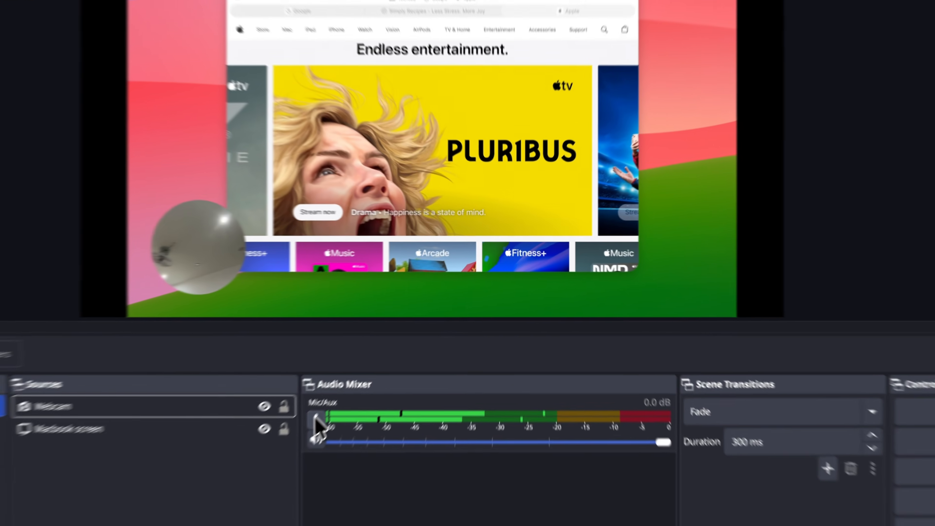
left_click(388, 356)
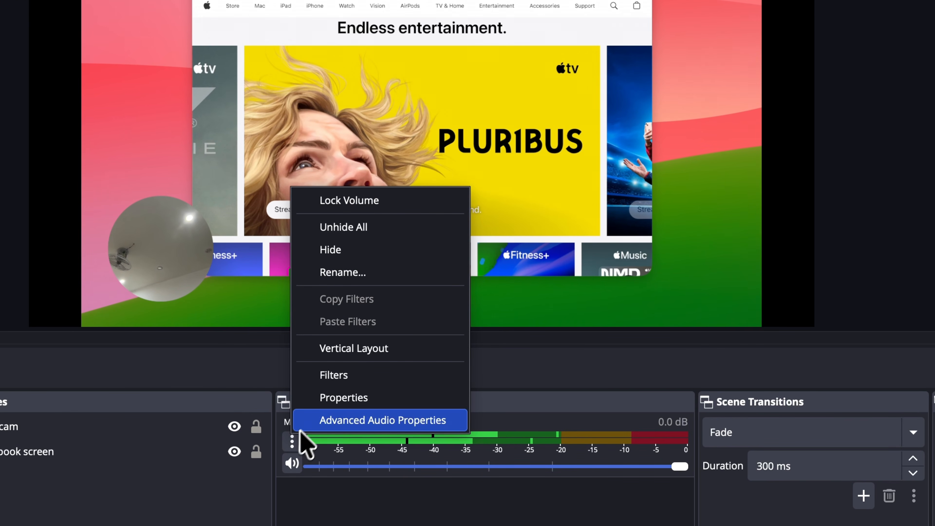
left_click(321, 398)
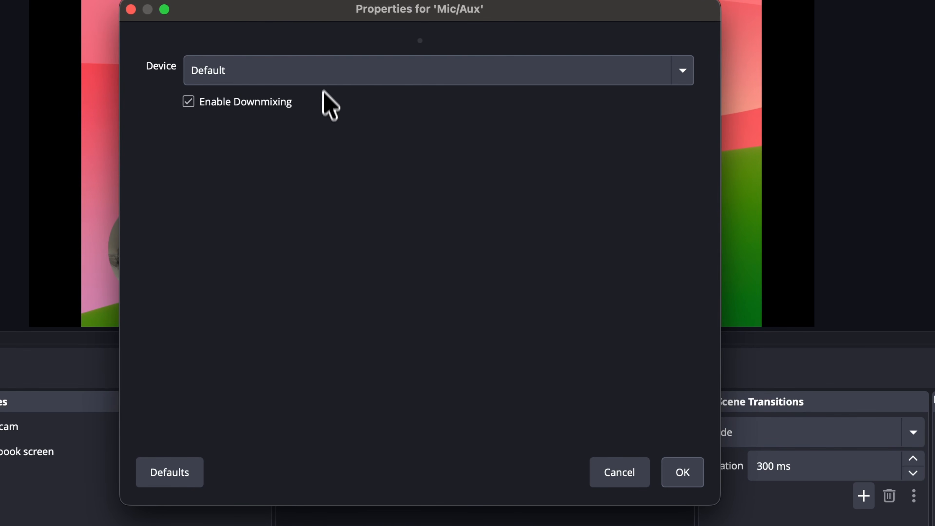
left_click(323, 74)
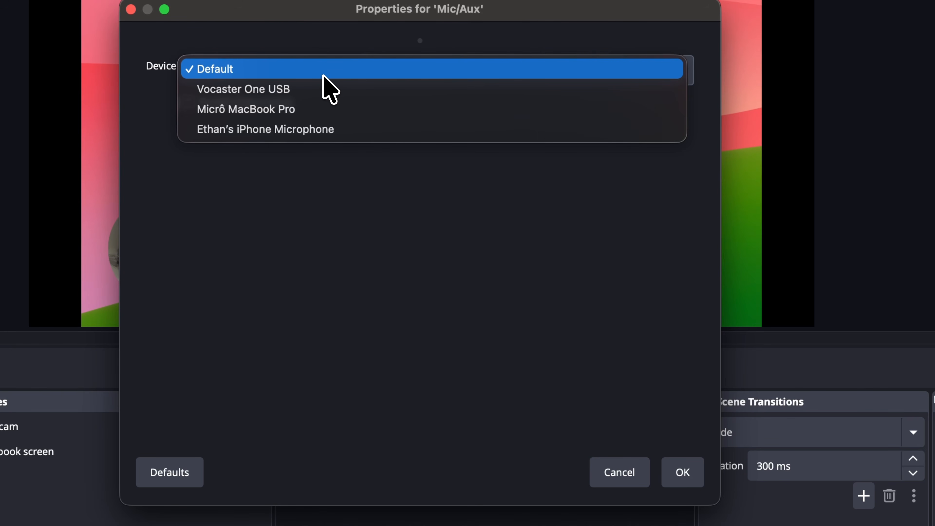
left_click(320, 91)
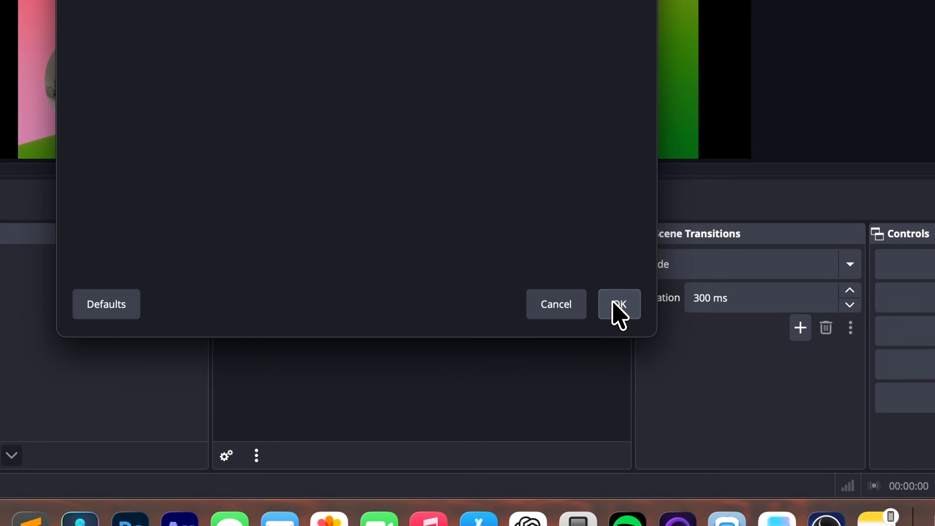
left_click(683, 472)
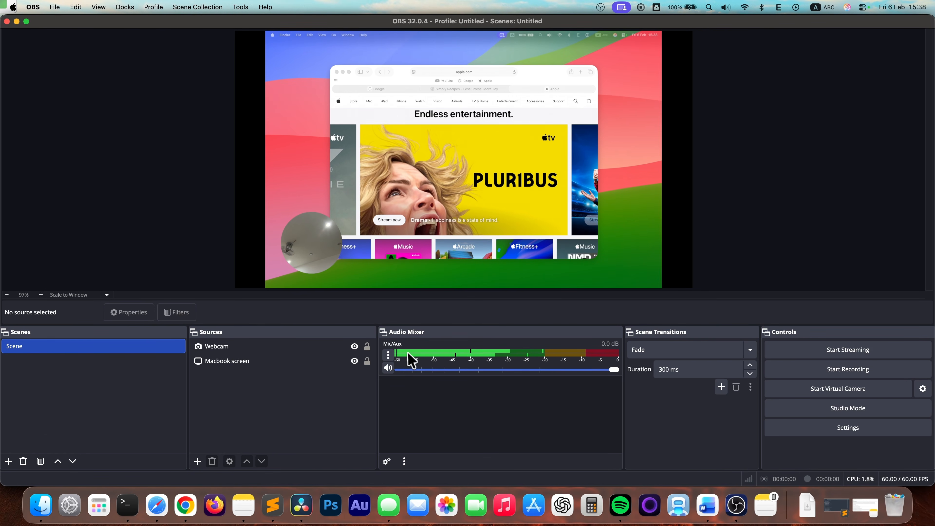
Step: Rename the Mic/Aux audio source to the owner's first name in possessive form followed by "mic"
right_click(409, 352)
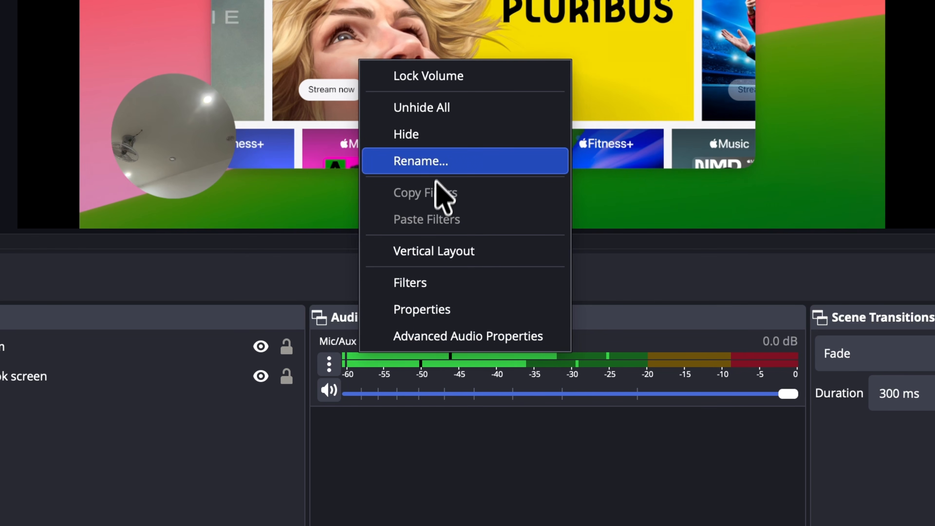
left_click(437, 166)
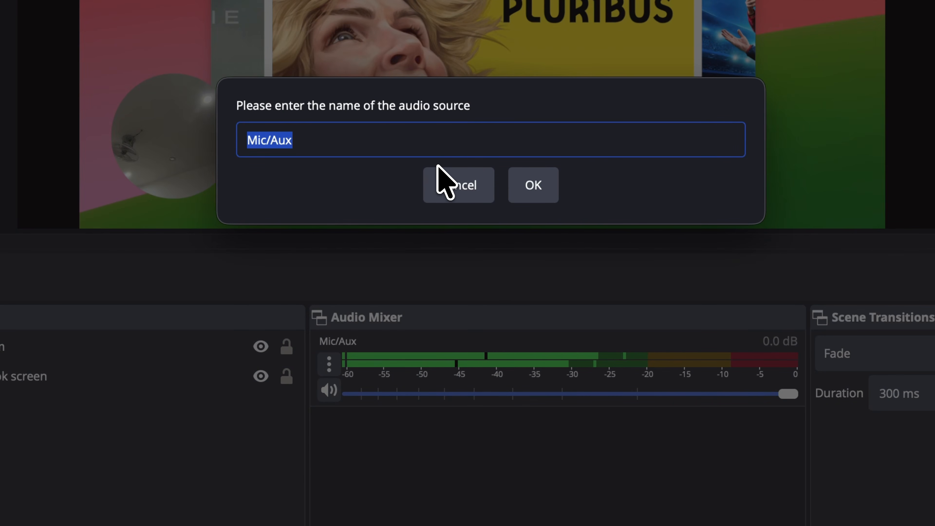
type("Ethan's mic")
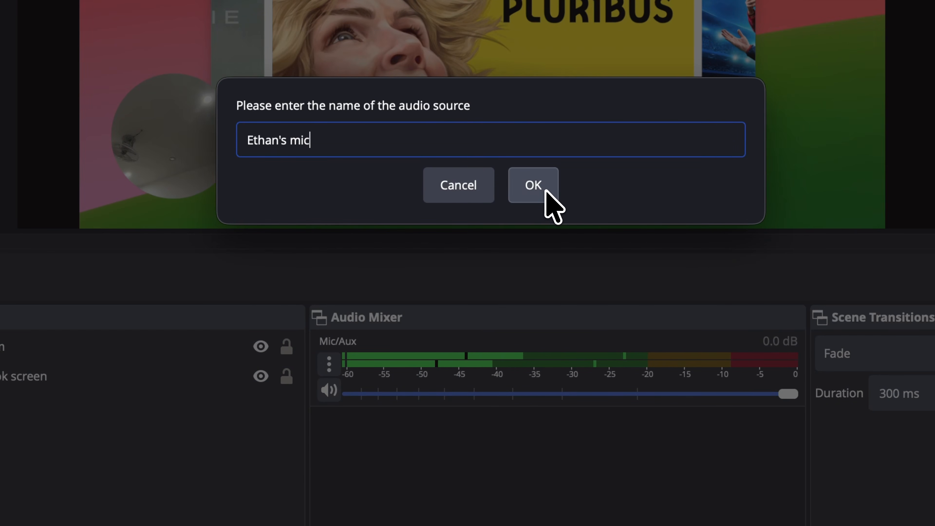
left_click(542, 182)
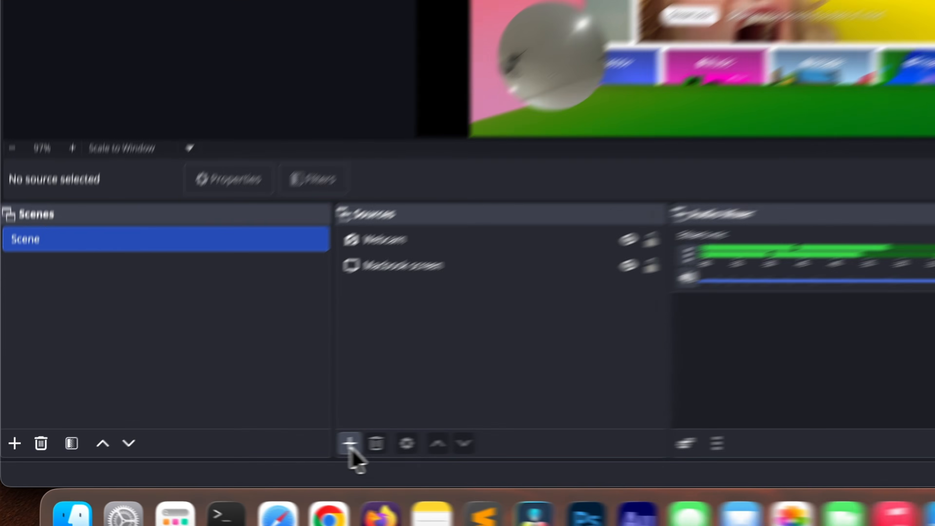
Step: Add an Audio Input Capture source named with the second speaker's possessive first name plus "mic", using the Micrô MacBook Pro device
left_click(197, 461)
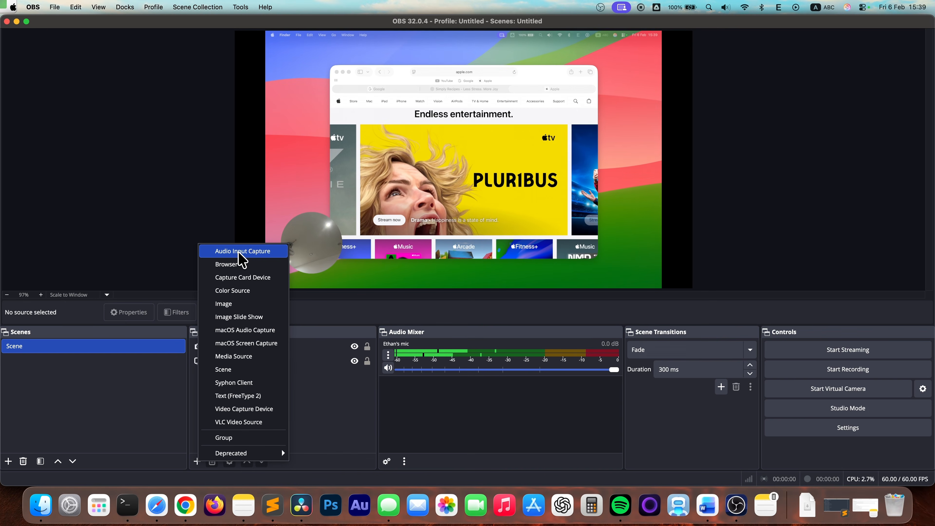
left_click(239, 253)
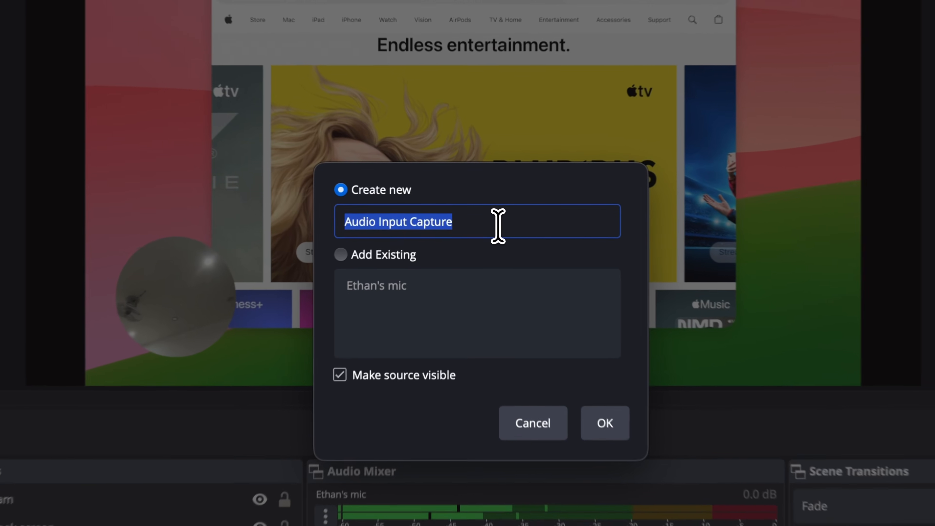
type("Alex's mic")
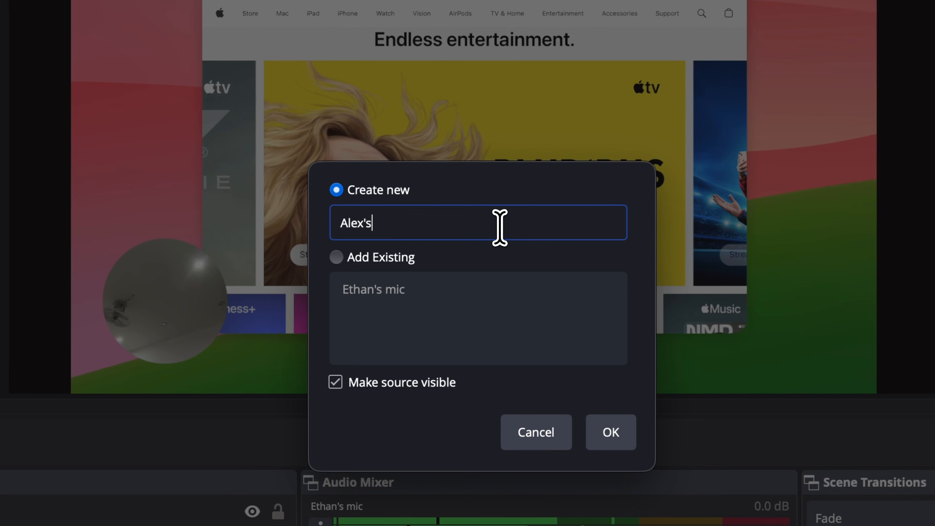
left_click(602, 434)
left_click(344, 105)
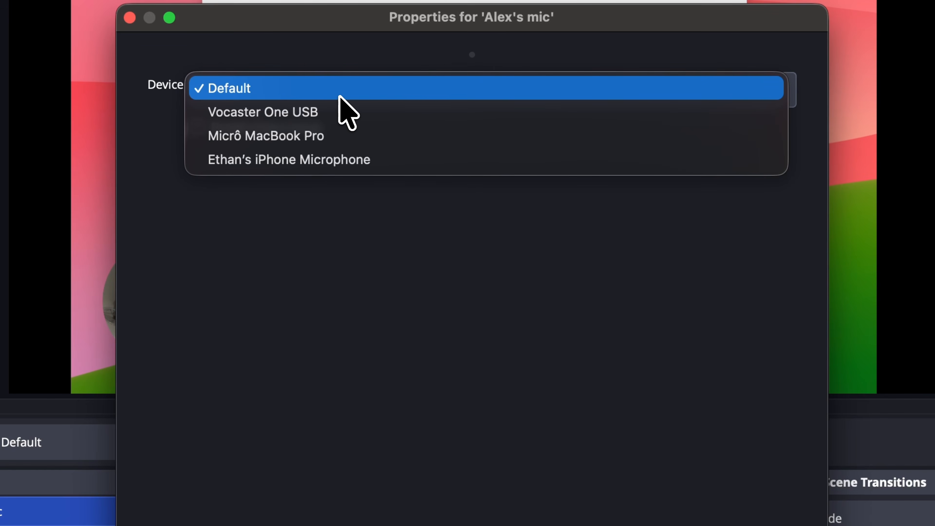
left_click(337, 136)
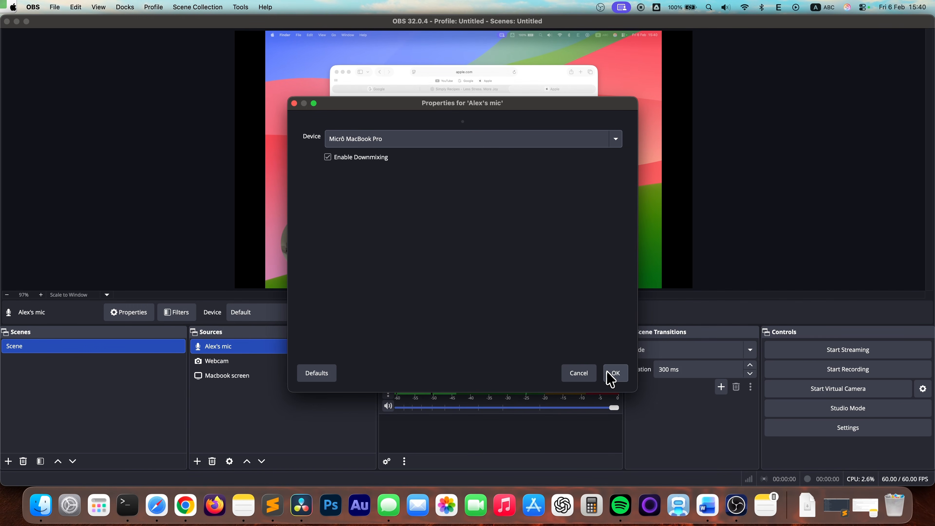
left_click(611, 376)
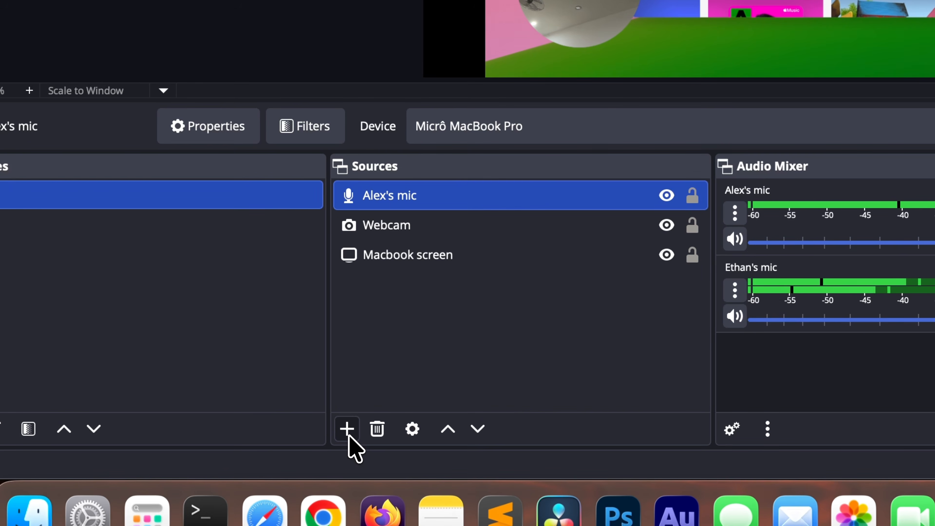
Step: Add a new macOS Audio Capture source named Music to the scene
left_click(347, 429)
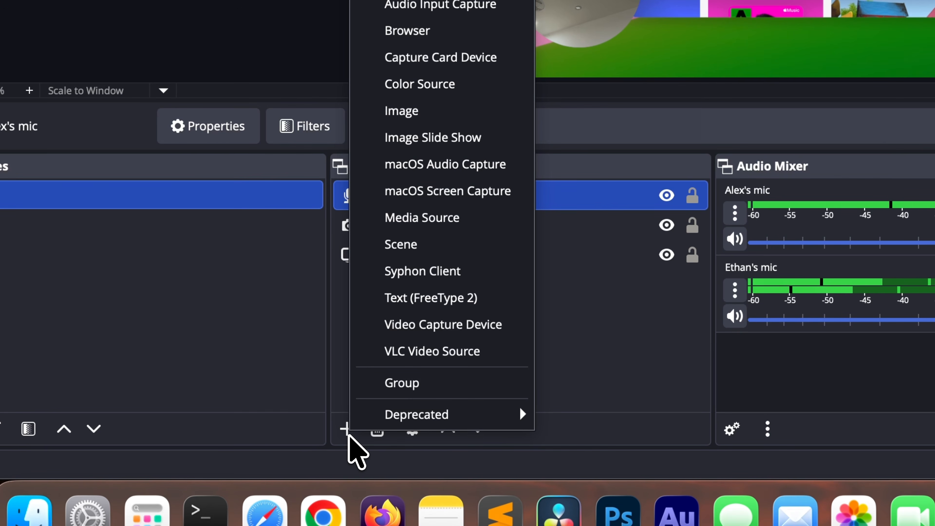
left_click(458, 171)
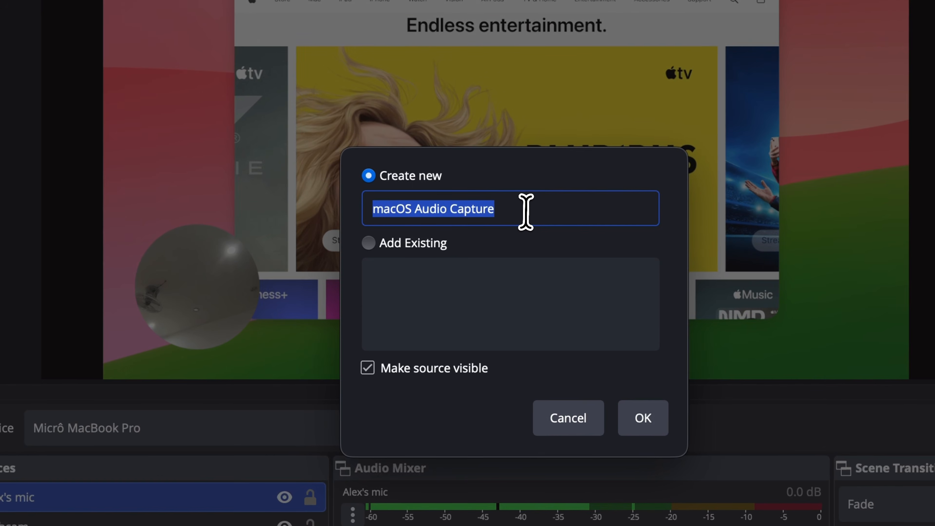
type("Music")
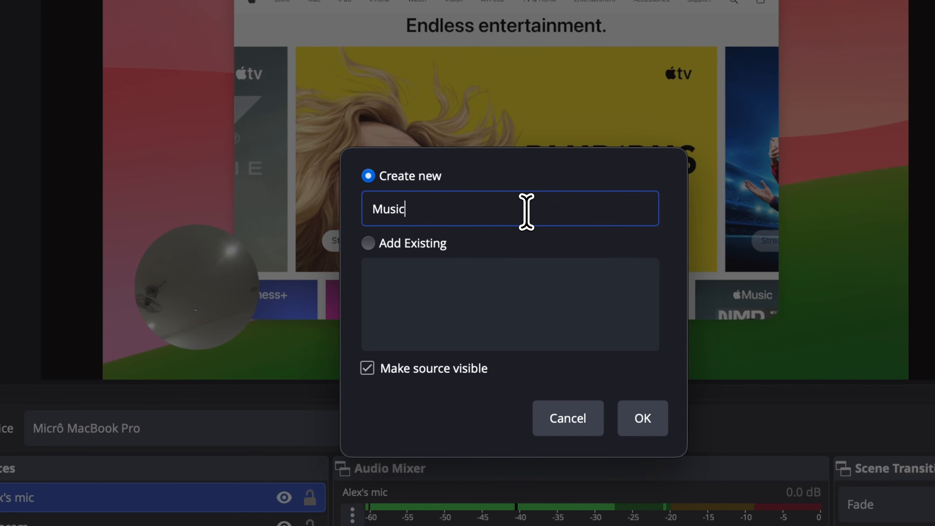
left_click(642, 420)
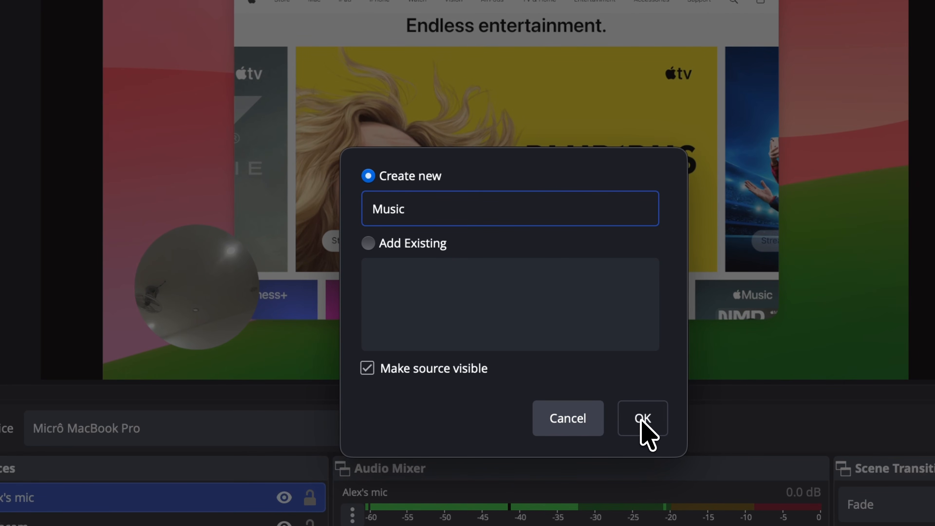
Step: Set the Music source's method to Application Audio Capture and choose Spotify as the captured application
left_click(415, 85)
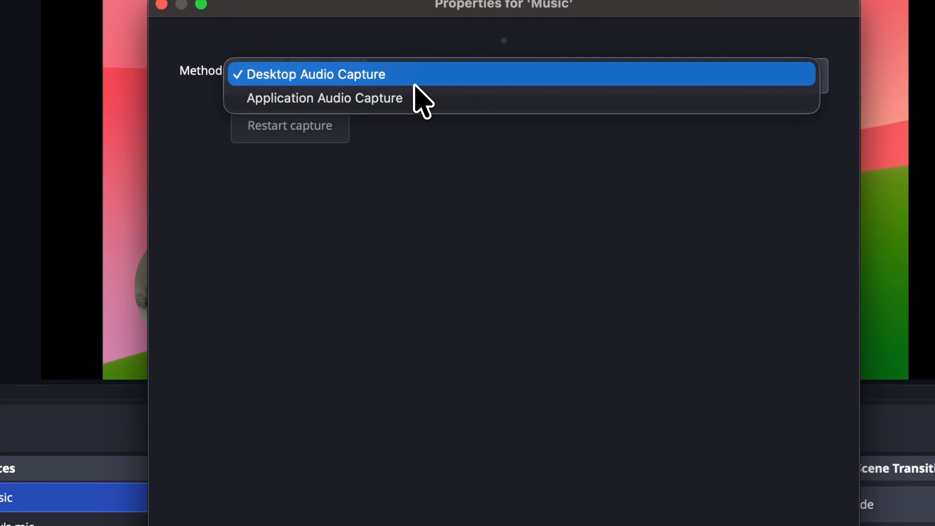
left_click(412, 98)
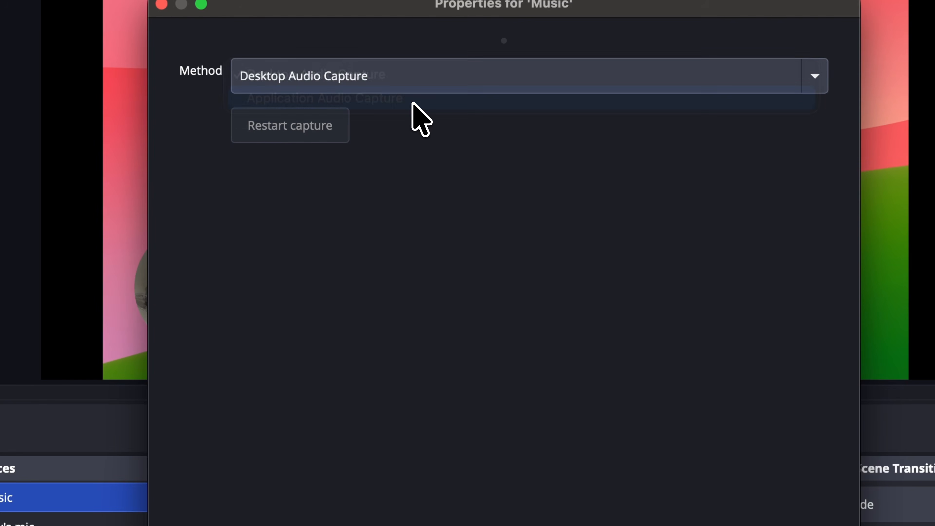
left_click(369, 125)
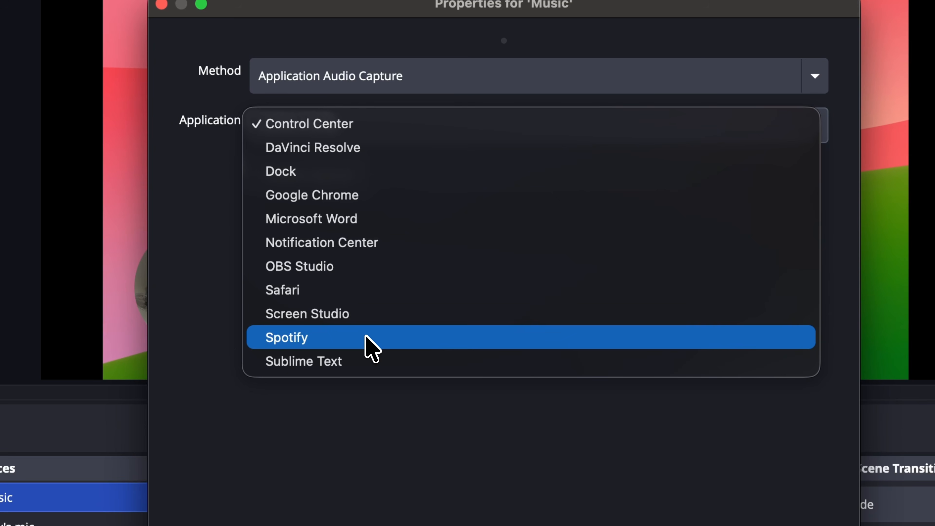
left_click(372, 347)
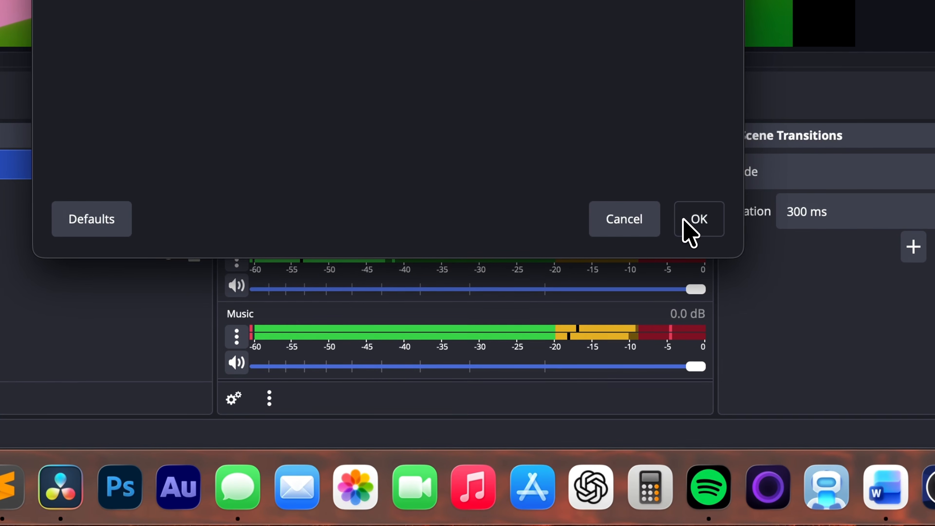
left_click(694, 220)
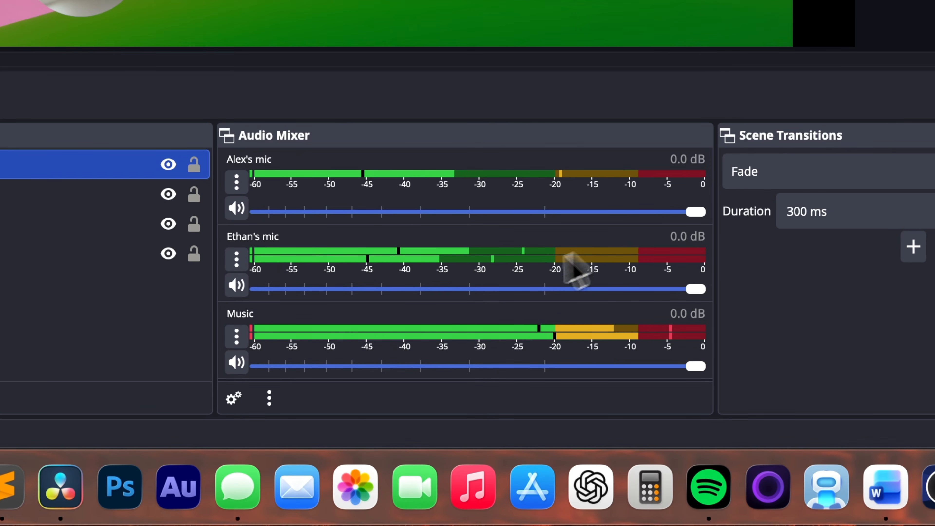
Step: Lower the Music volume to about -42.7 dB and set both microphone sources to mono
scroll(392, 293, "down", 1)
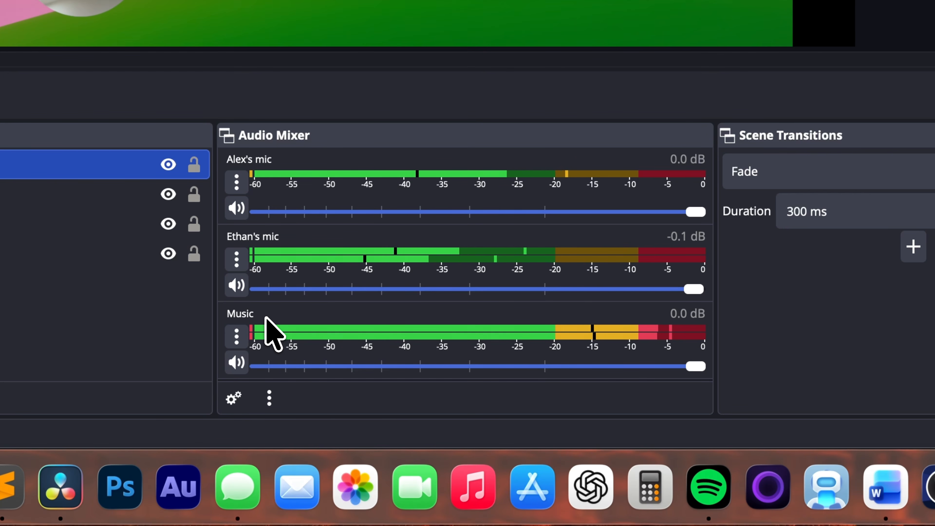
left_click_drag(699, 366, 373, 381)
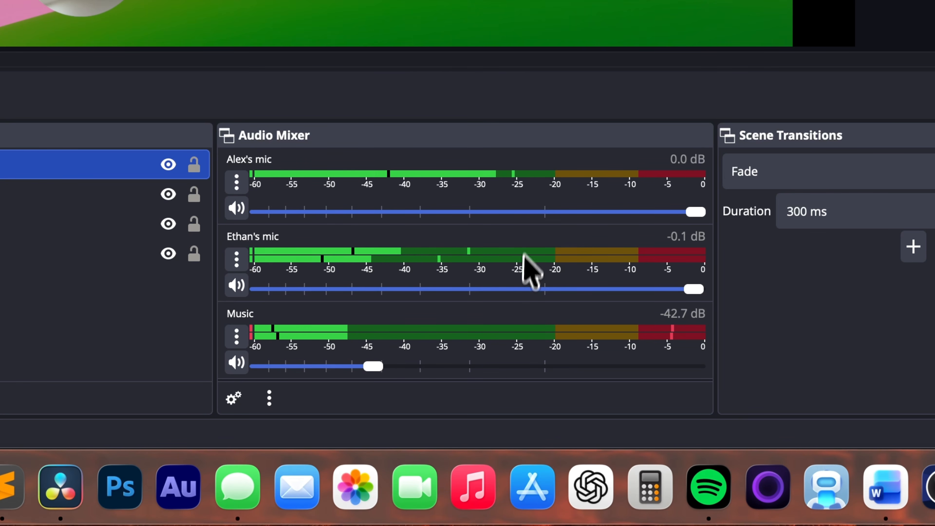
left_click(237, 398)
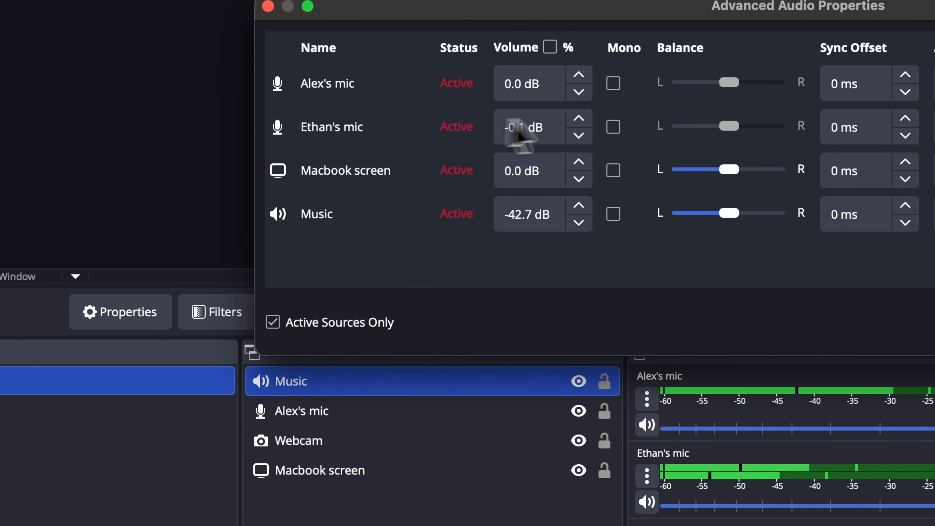
left_click(613, 127)
left_click(613, 84)
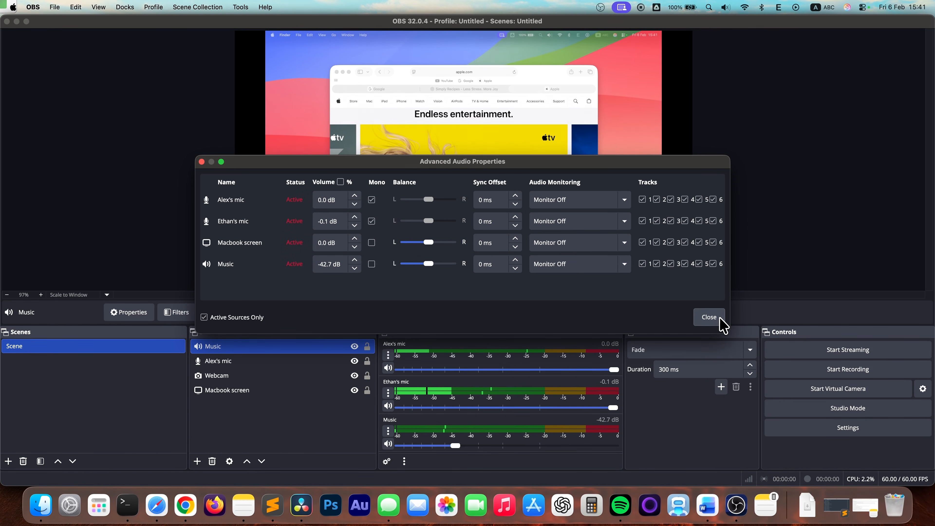
left_click(709, 317)
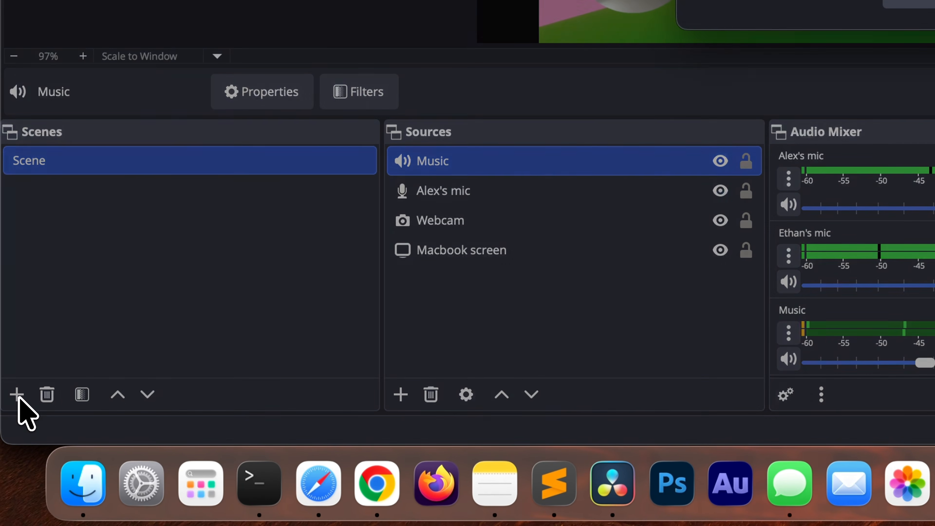
Step: Create a new scene named Intro
left_click(17, 394)
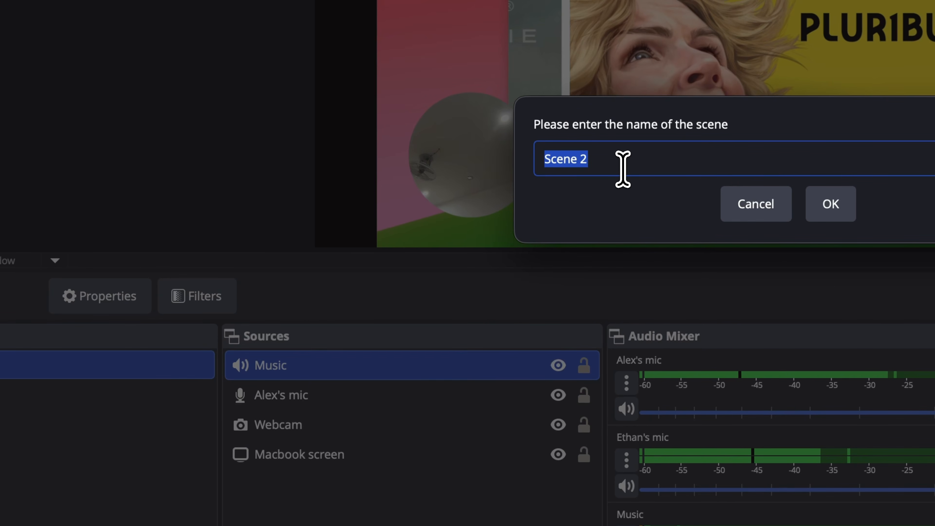
type("Intro")
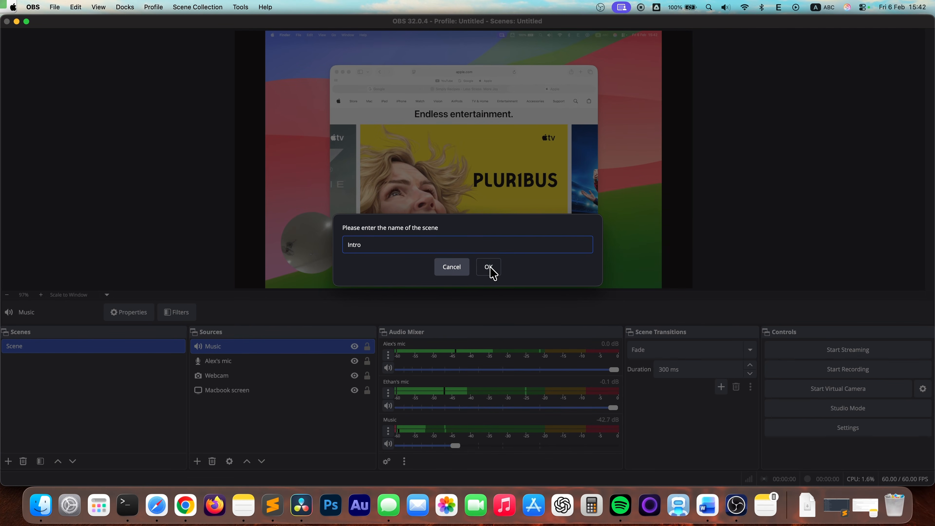
left_click(491, 269)
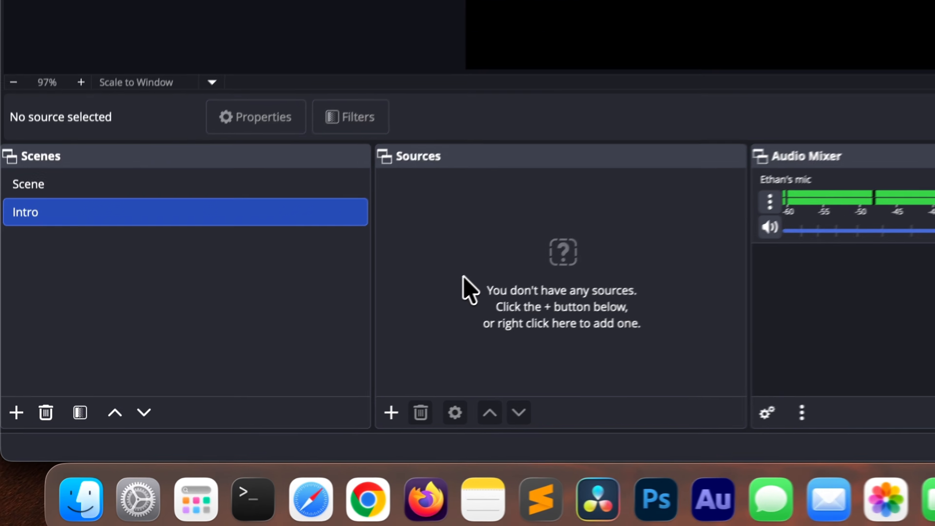
Step: Add an Image source to the Intro scene using intro.png from the Documents folder
left_click(197, 461)
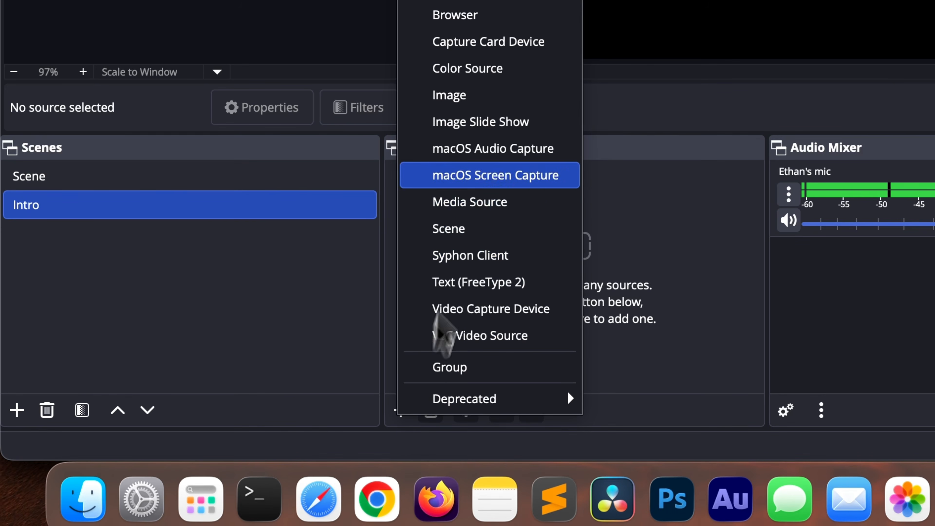
left_click(478, 95)
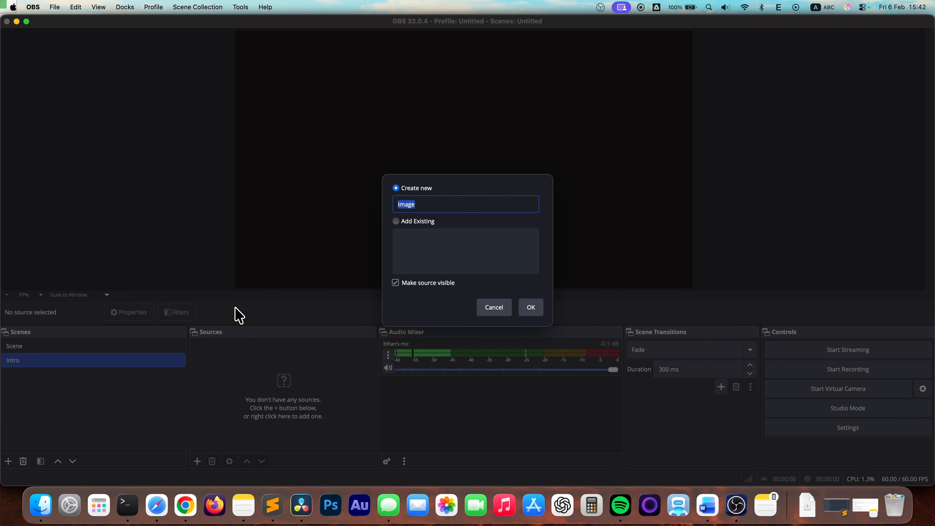
left_click(530, 308)
left_click(605, 255)
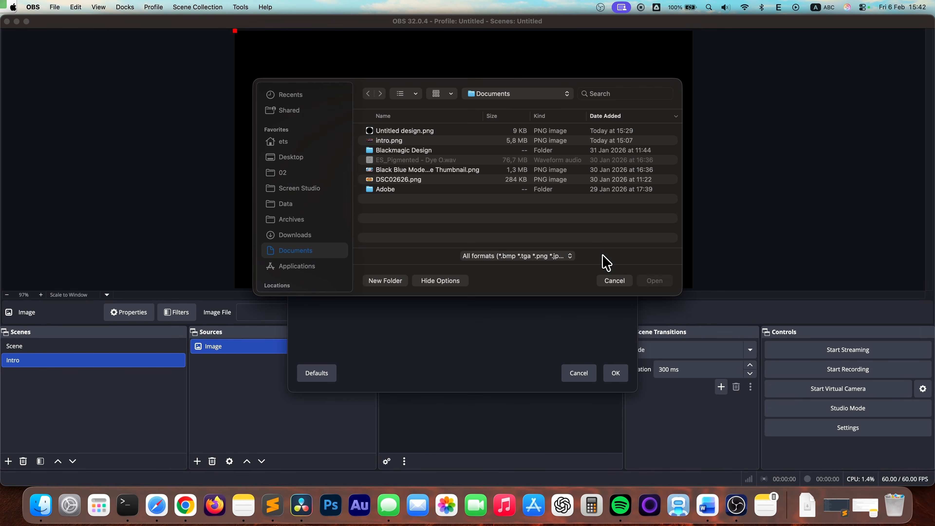
left_click(403, 142)
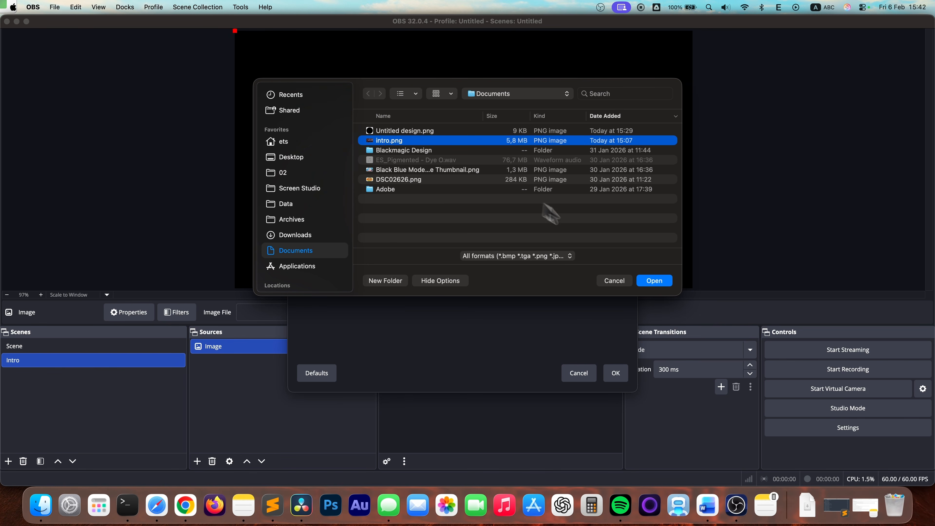
left_click(647, 283)
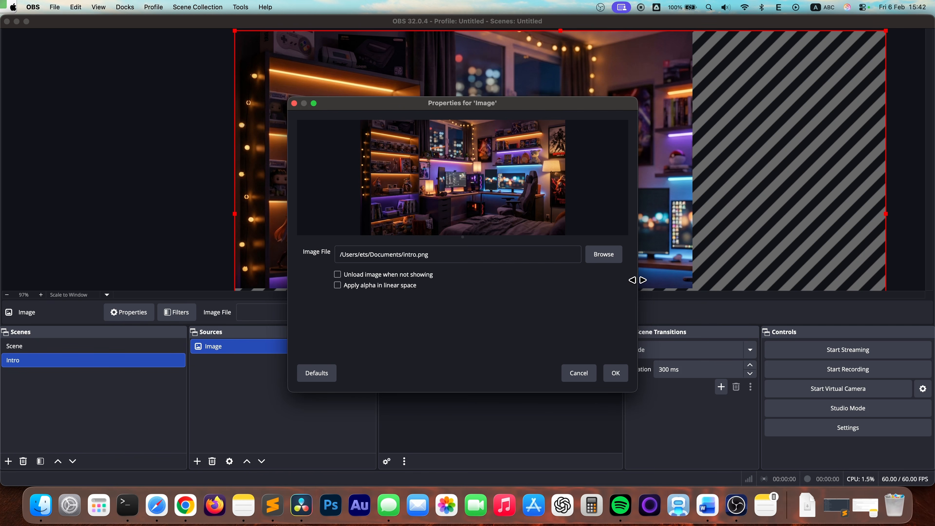
left_click(616, 374)
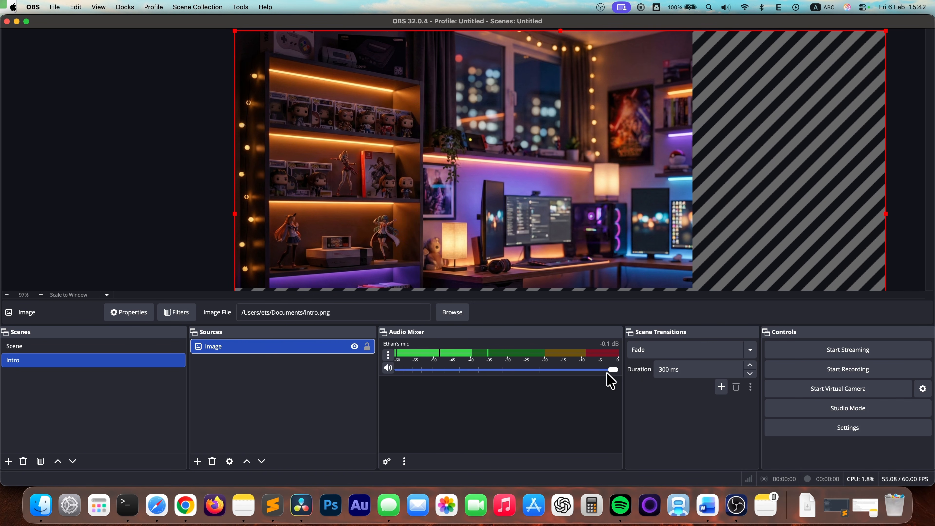
Step: Stretch the intro image to fill the screen
right_click(467, 203)
mouse_move(486, 237)
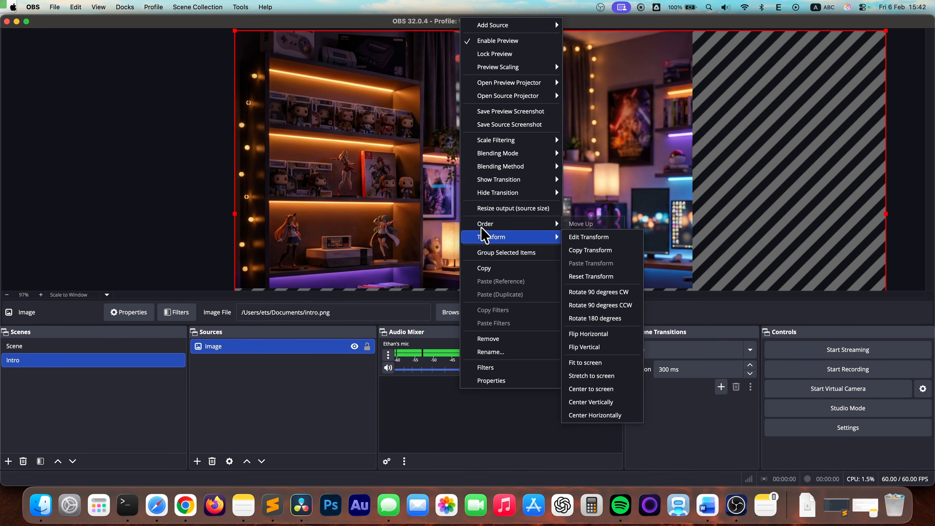
left_click(596, 375)
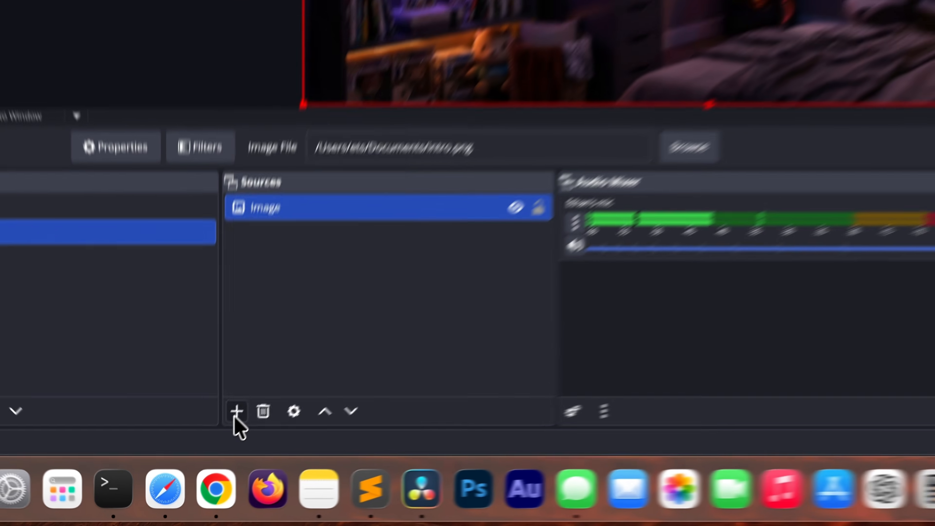
Step: Add a Text (FreeType 2) source reading "Starting soon" to the Intro scene
left_click(198, 463)
left_click(349, 262)
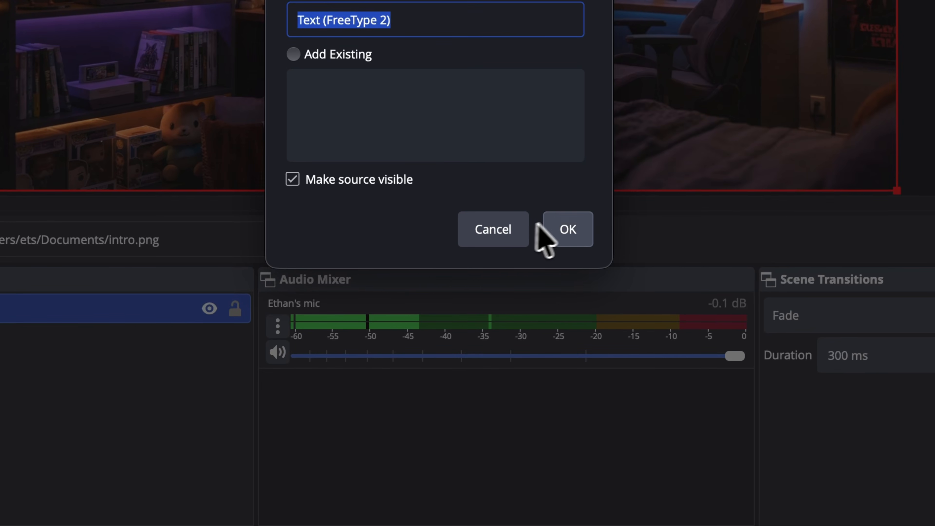
left_click(569, 233)
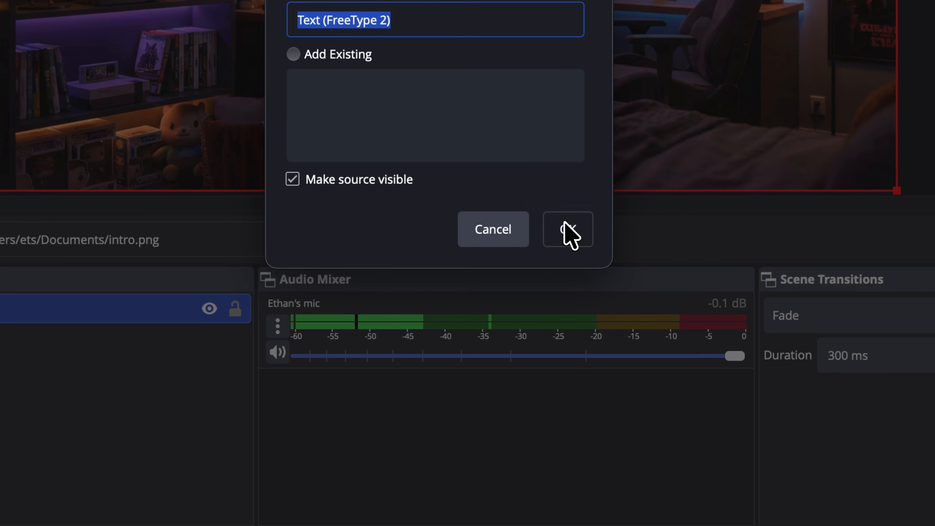
left_click(447, 233)
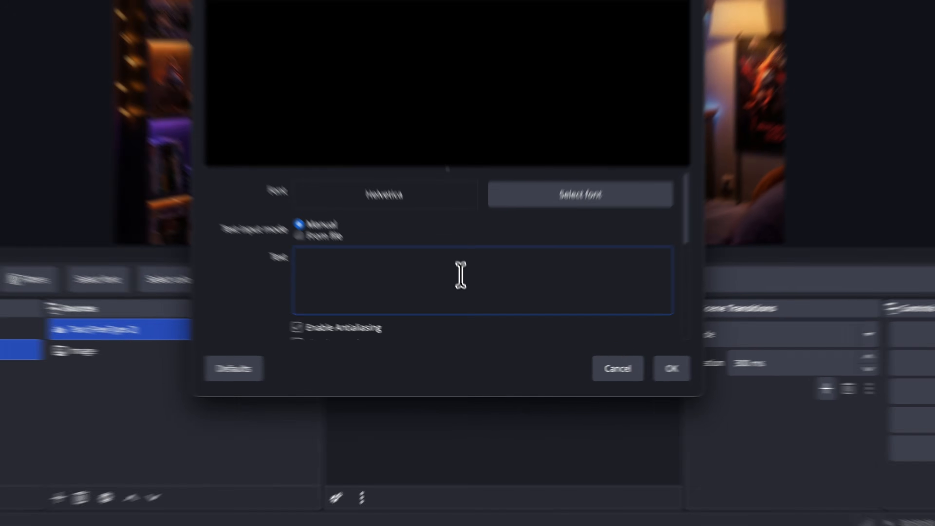
type("Starting soon")
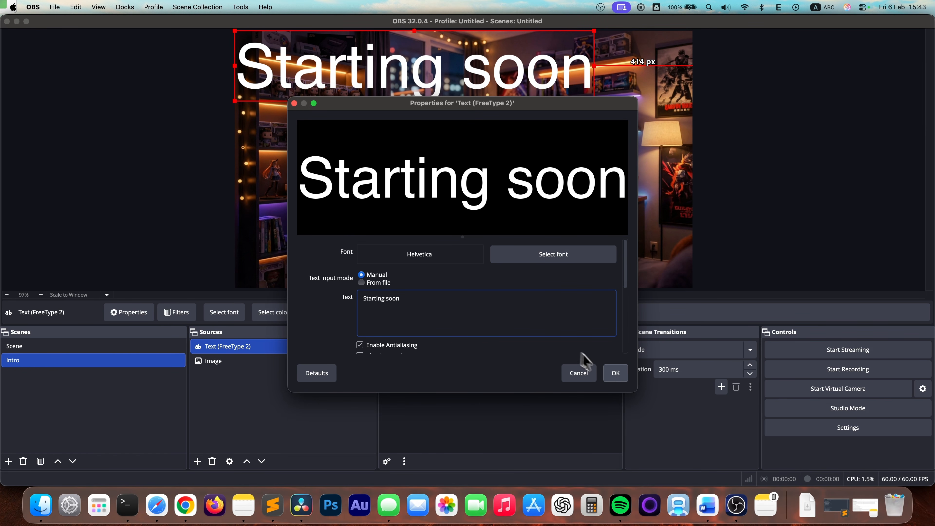
left_click(616, 373)
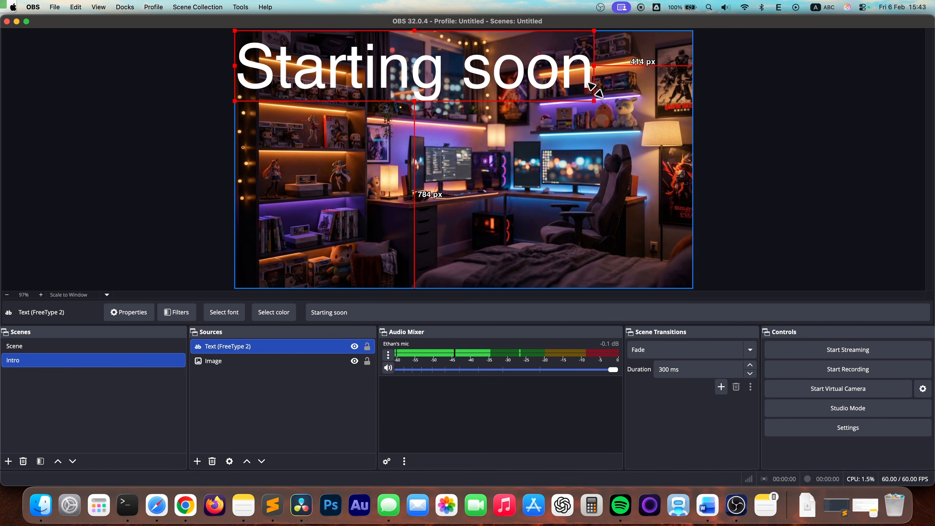
Step: Shrink the "Starting soon" text and centre it horizontally over the intro image, about 82 px above the canvas's lower edge
left_click_drag(589, 99, 526, 262)
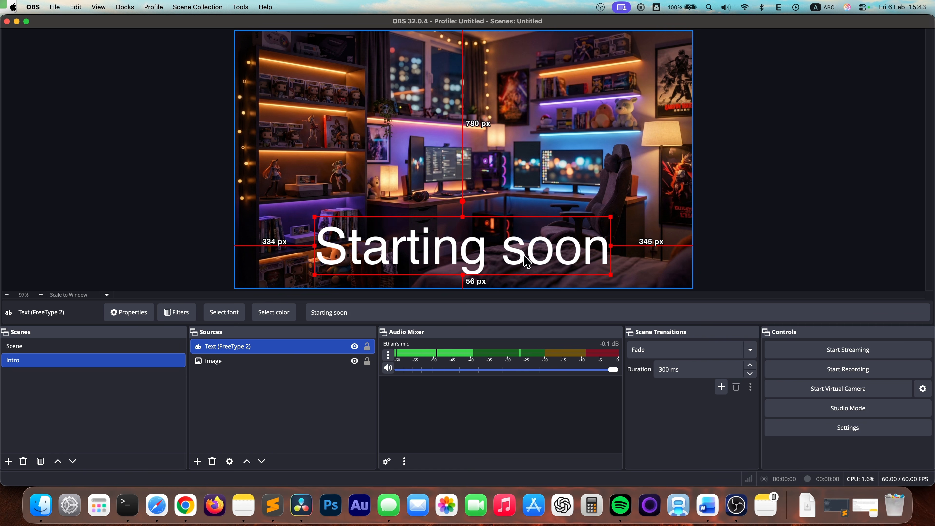
left_click_drag(315, 215, 370, 228)
left_click_drag(523, 258, 499, 257)
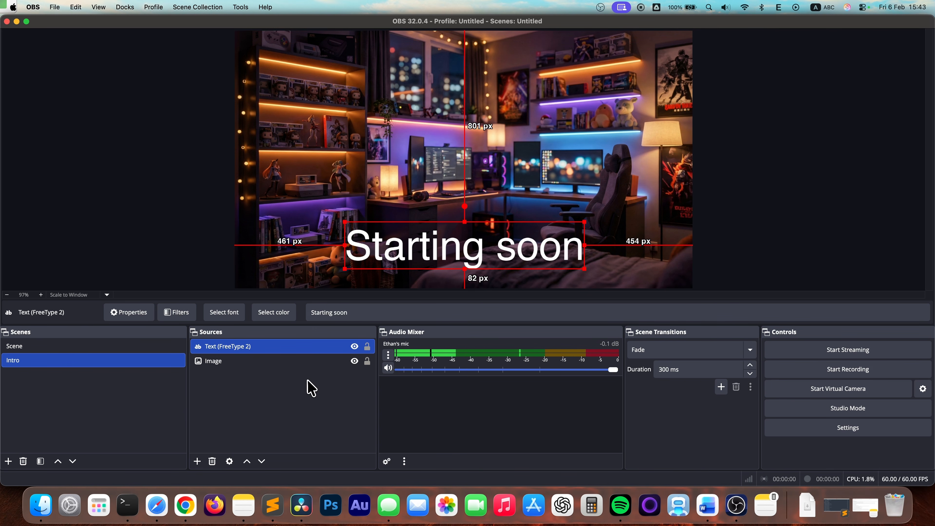
Step: Keep Fade as the scene transition and test it by switching between Intro and Scene, ending on Scene
left_click(21, 348)
left_click(21, 359)
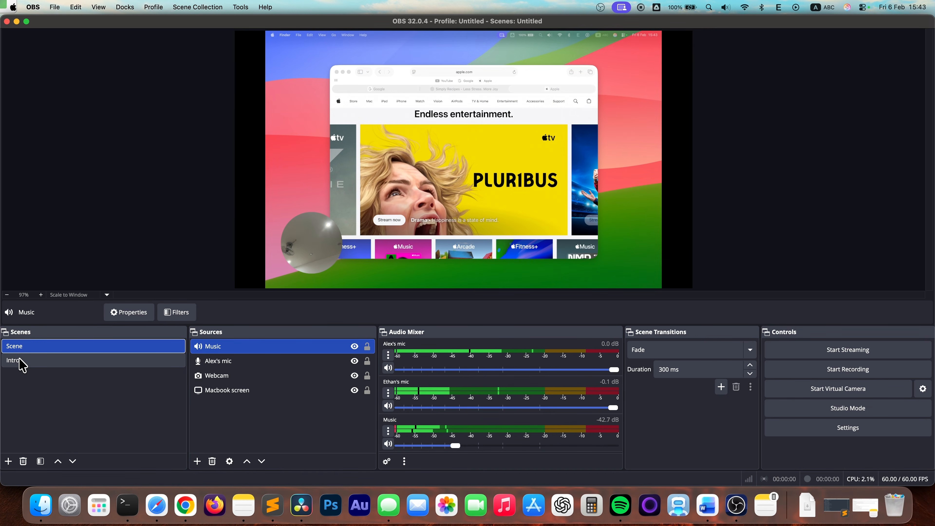
left_click(22, 350)
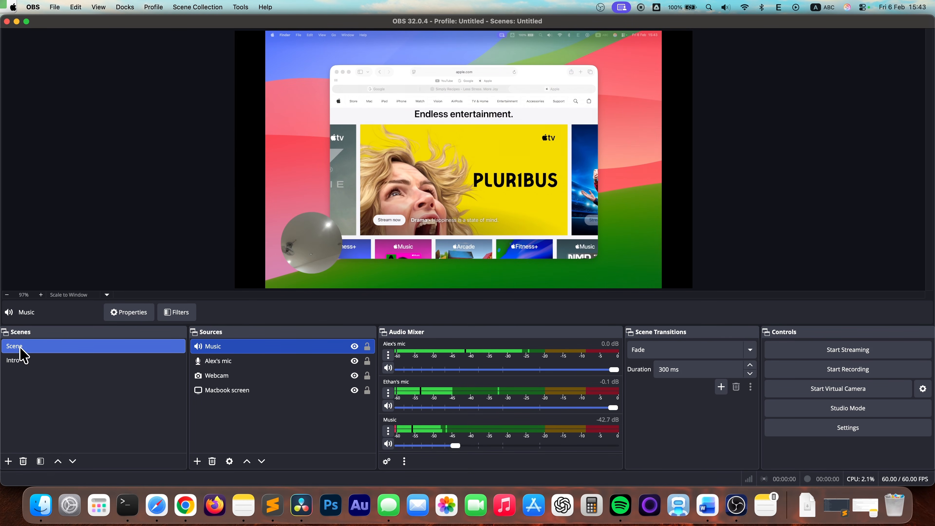
left_click(672, 352)
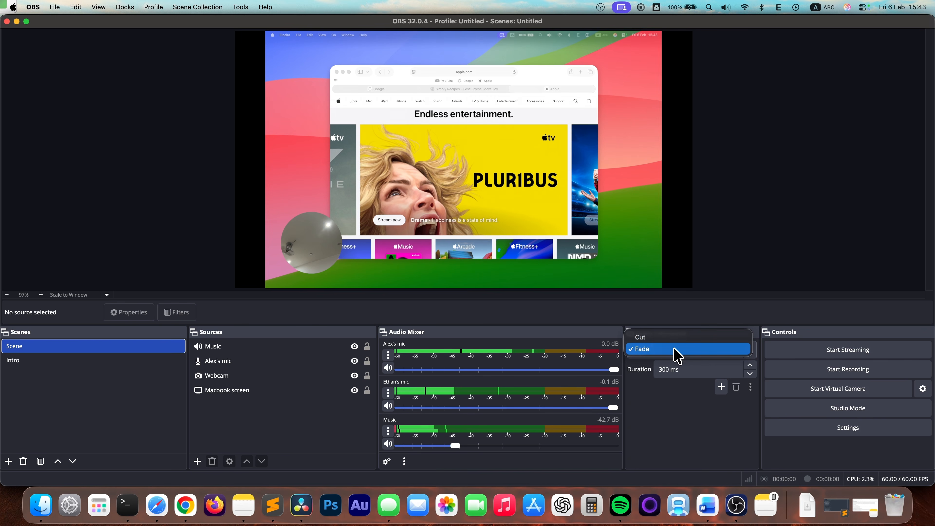
left_click(677, 350)
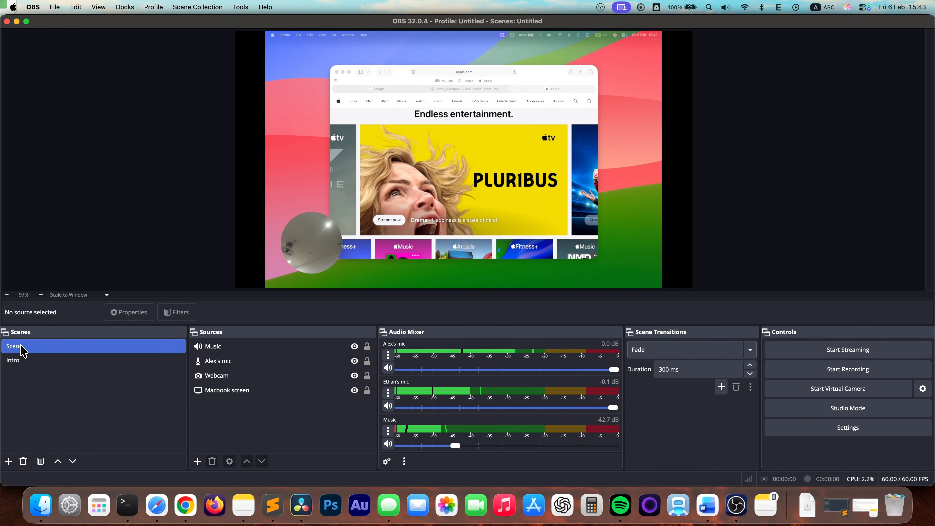
left_click(22, 360)
left_click(42, 348)
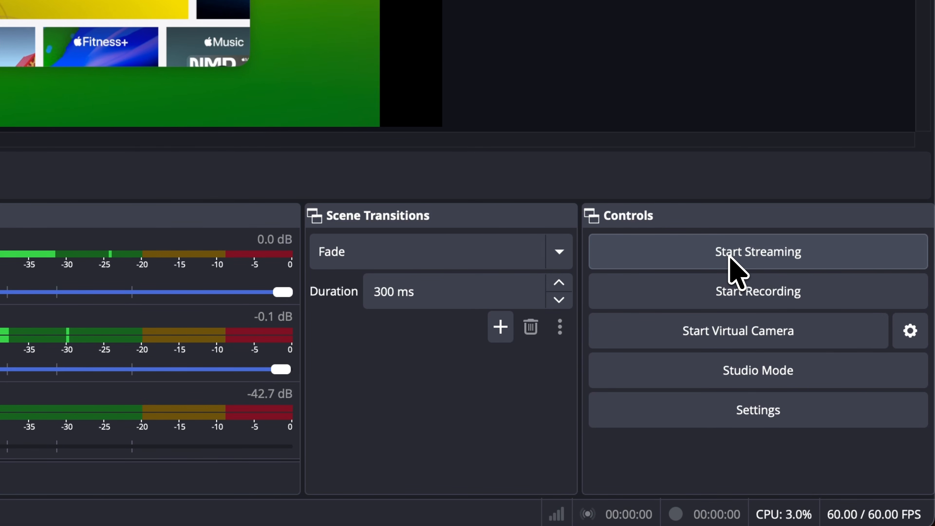
Step: Record a test clip of Scene, pausing and resuming it once before stopping the recording
left_click(733, 299)
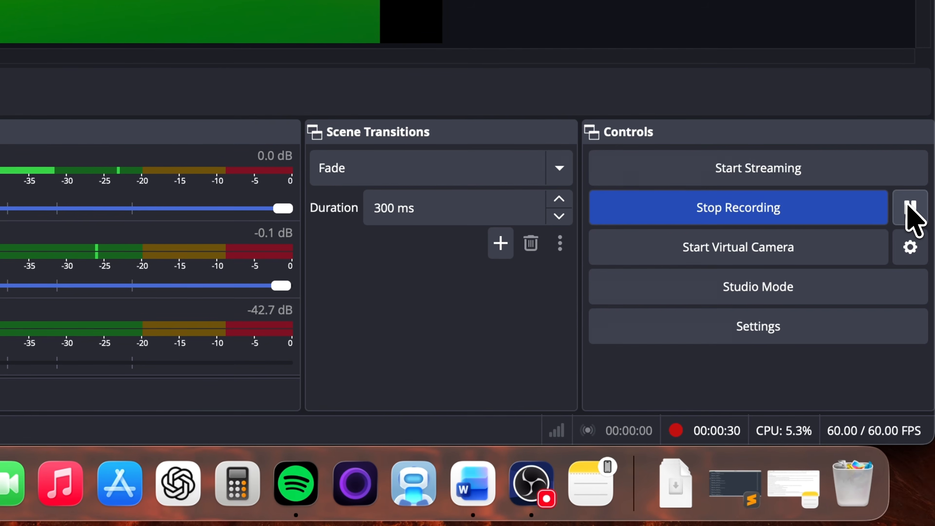
left_click(911, 228)
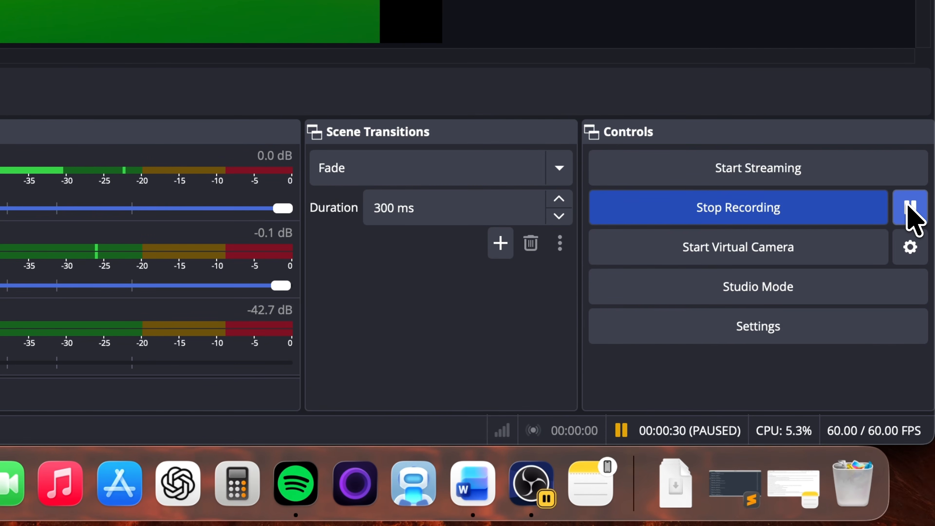
left_click(908, 206)
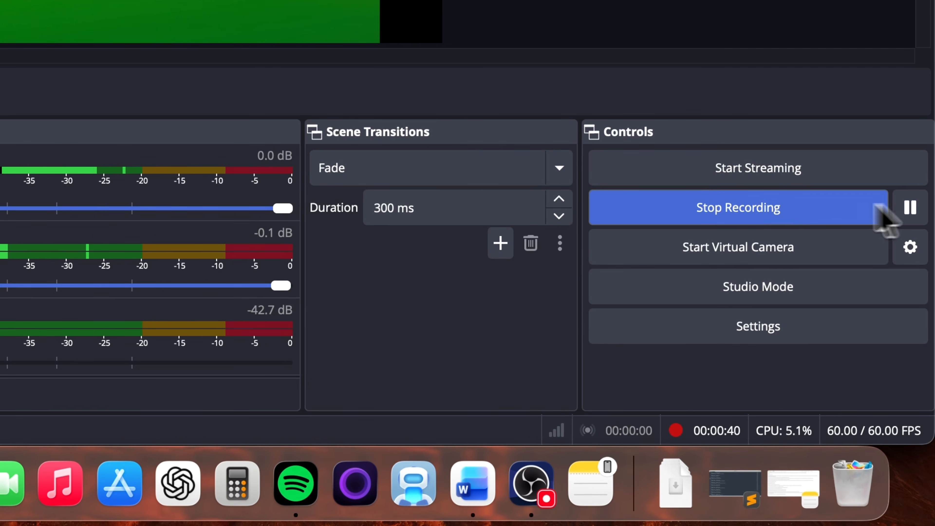
left_click(750, 218)
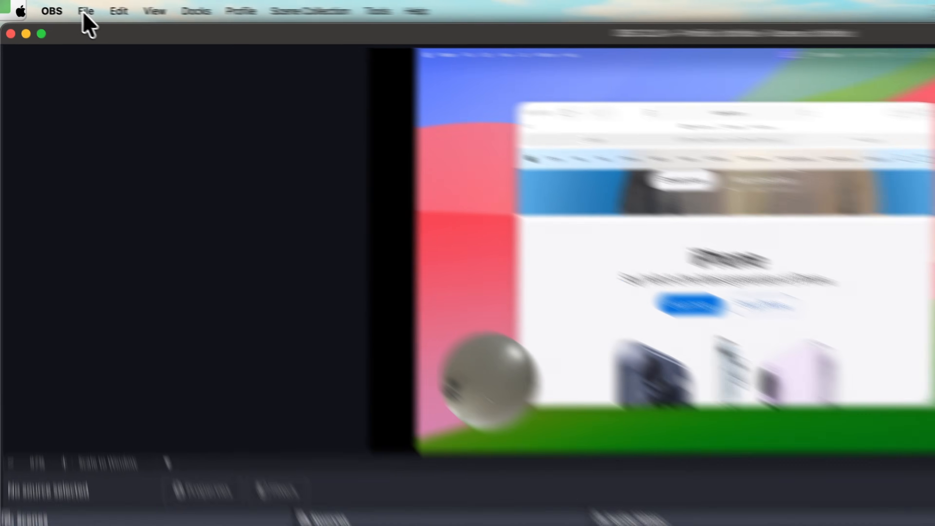
left_click(55, 7)
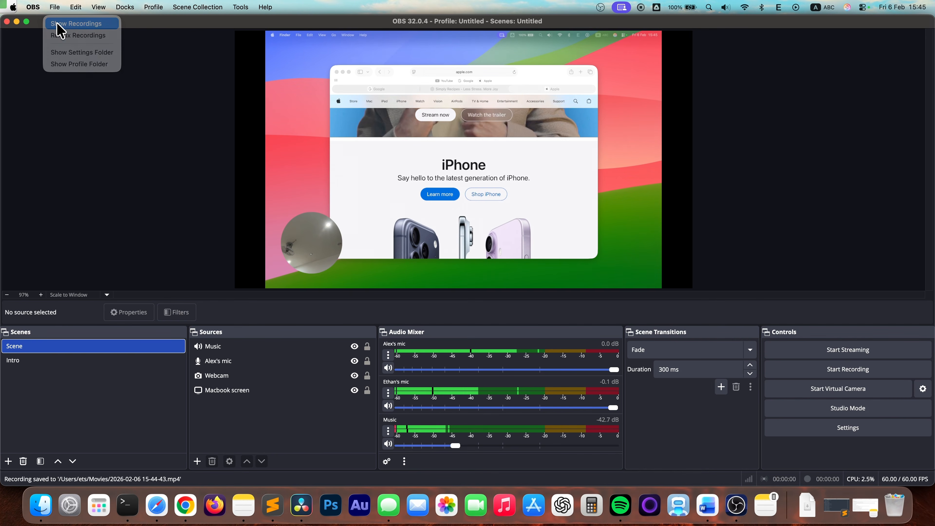
left_click(58, 23)
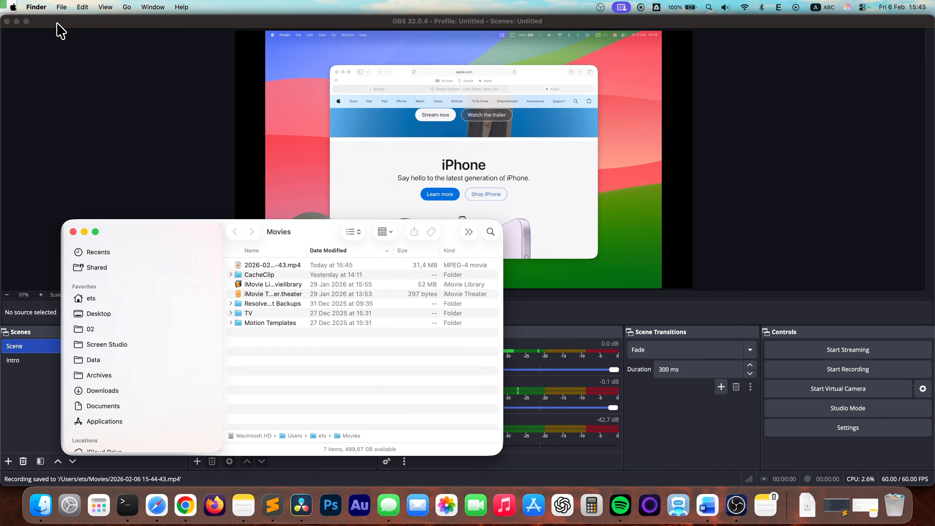
left_click(287, 264)
left_click_drag(306, 250, 356, 249)
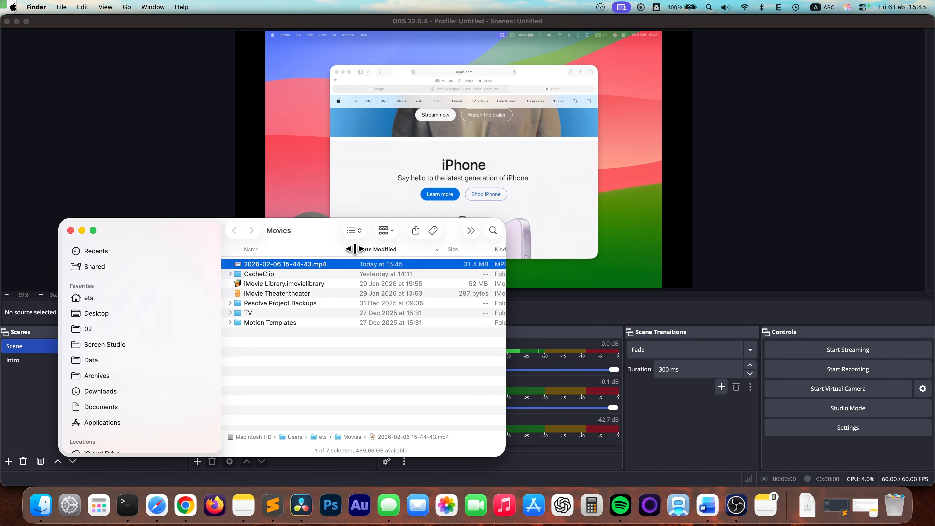
key("space")
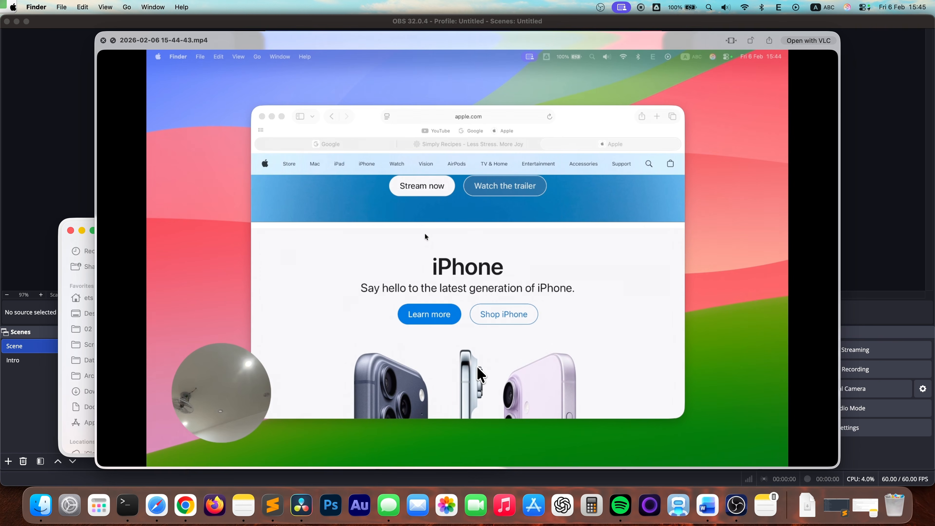
key("space")
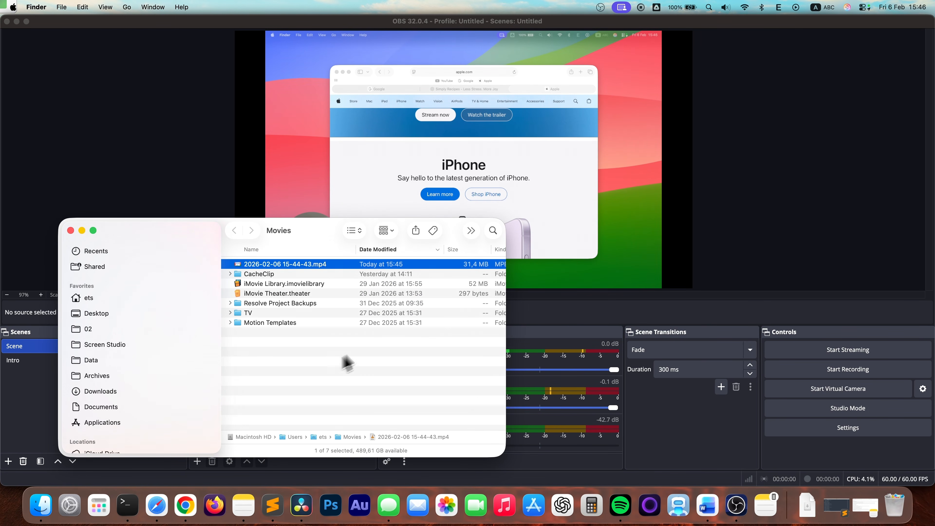
left_click(767, 183)
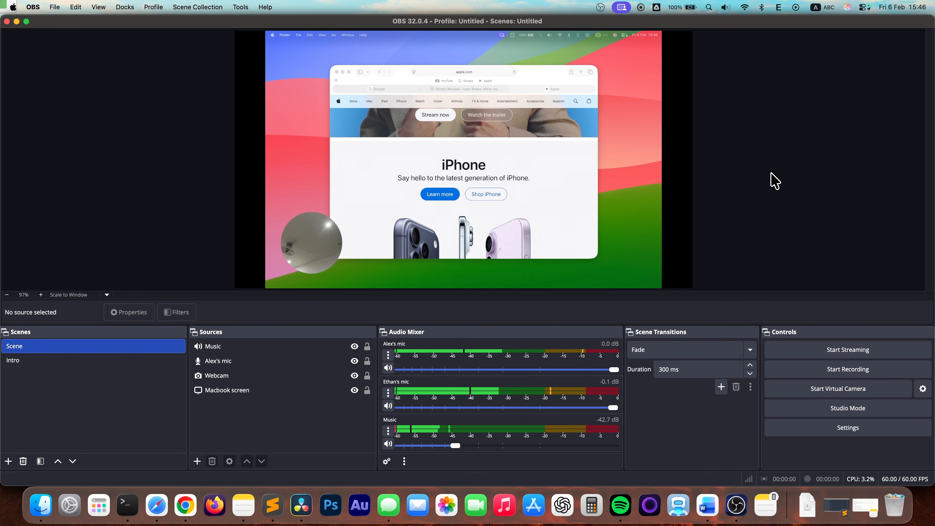